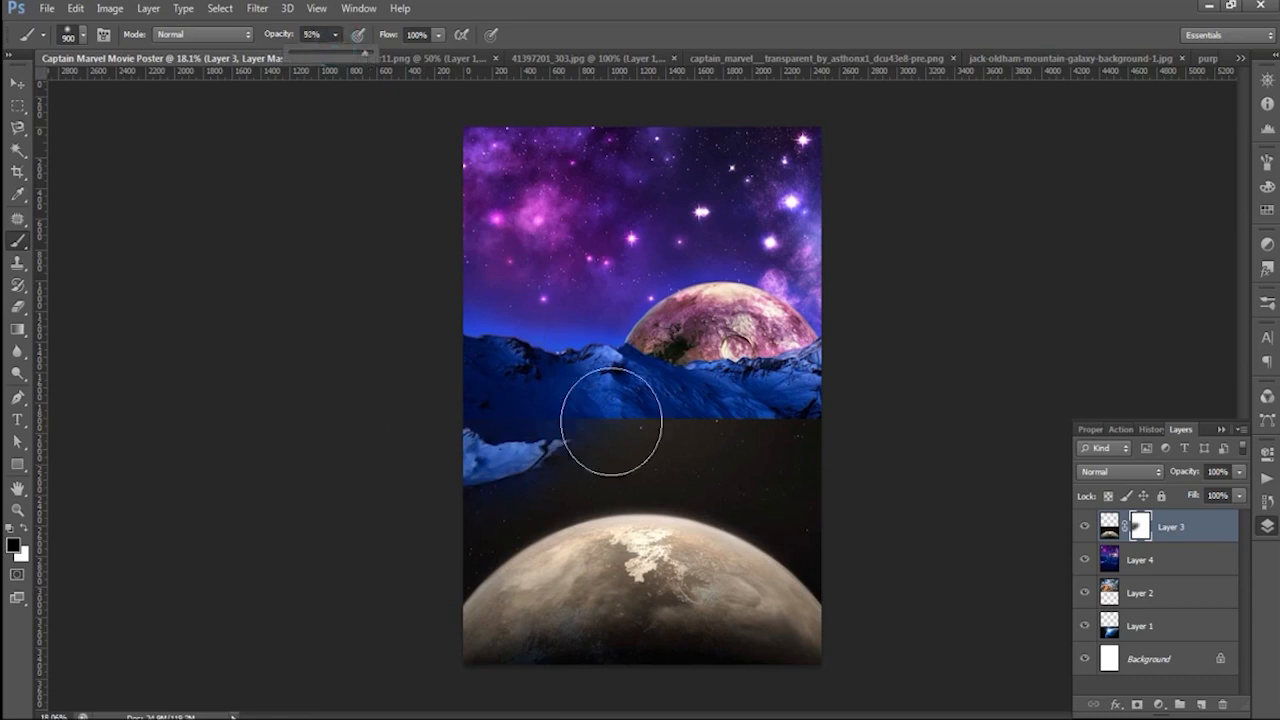
- Set the blend mode of Layer 3, the planet at the bottom of the poster, to Screen
{"action": "left_click", "coordinate": [20, 83]}
{"action": "left_click", "coordinate": [1120, 471]}
{"action": "left_click", "coordinate": [1115, 150]}
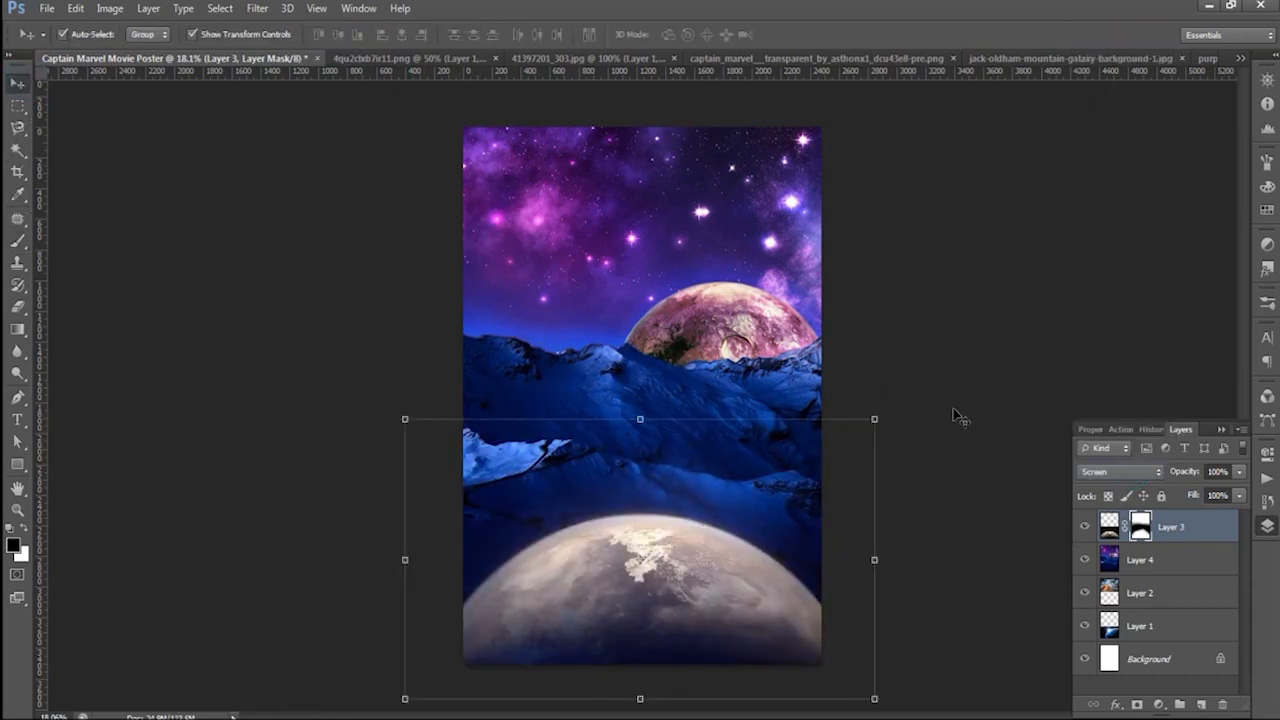
- Bring Layer 2, the battle scene, to the top of the stack, nudge it slightly and blend it with Lighten
{"action": "left_click_drag", "start_coordinate": [1140, 593], "coordinate": [1170, 522]}
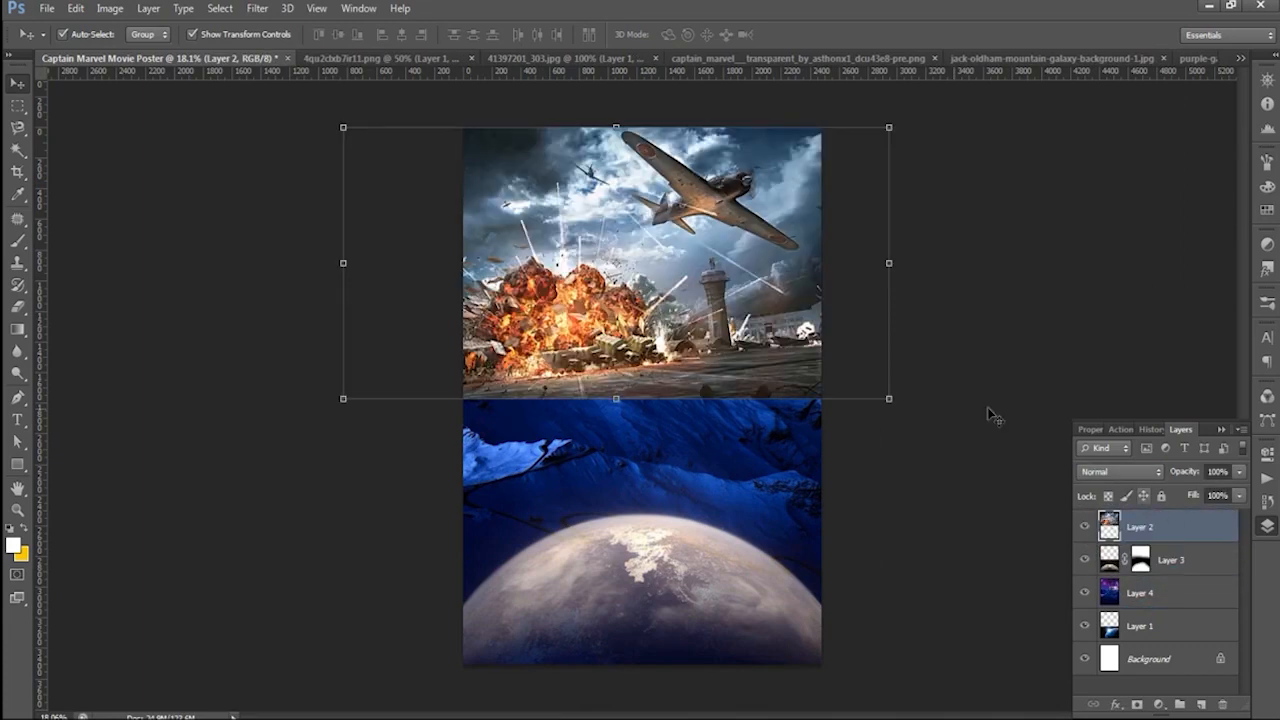
{"action": "left_click_drag", "start_coordinate": [708, 272], "coordinate": [731, 289]}
{"action": "left_click", "coordinate": [1120, 471]}
{"action": "left_click", "coordinate": [1115, 150]}
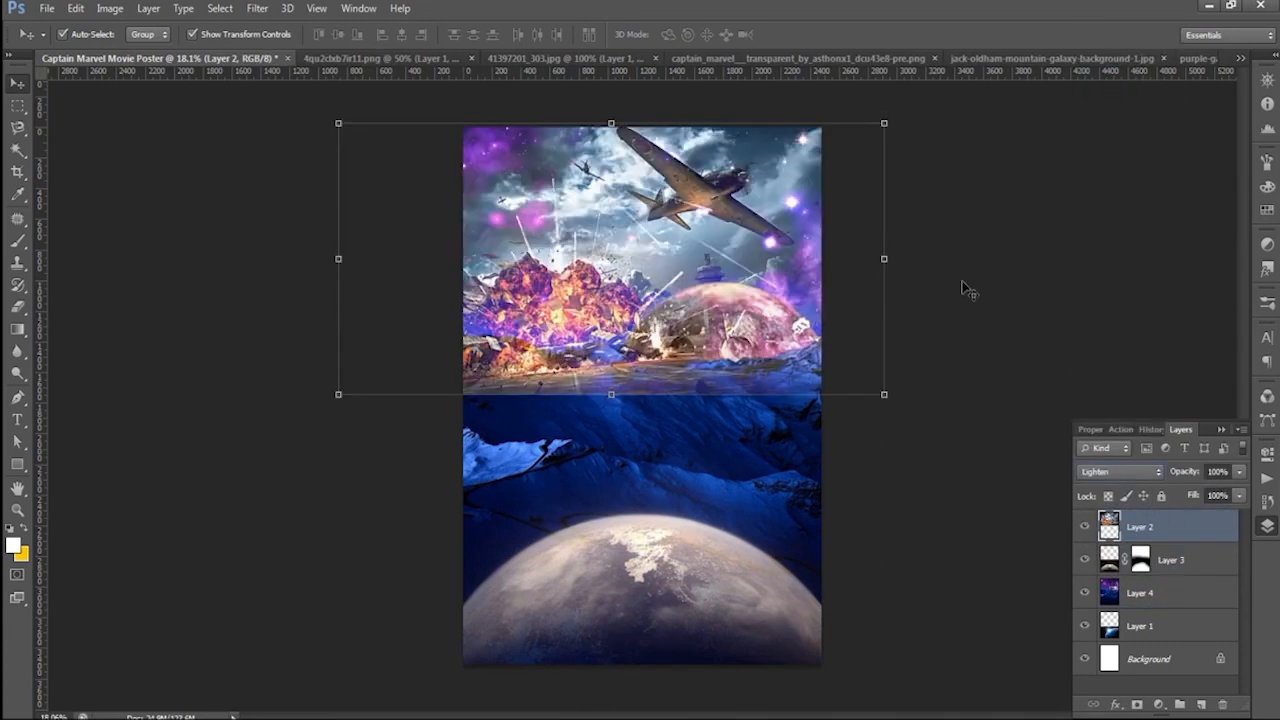
{"action": "left_click", "coordinate": [958, 290]}
{"action": "left_click", "coordinate": [724, 280]}
{"action": "left_click", "coordinate": [956, 327]}
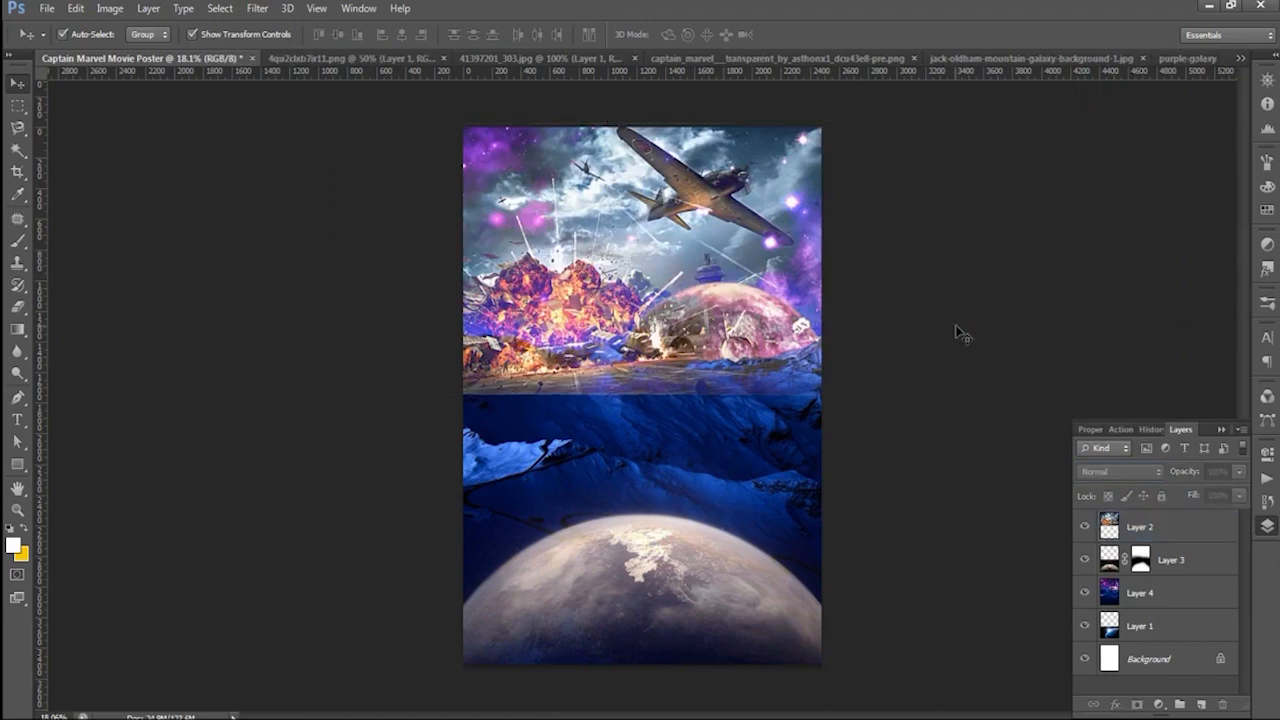
- Bring Layer 1 to the top of the stack and transform it, flipped horizontally and enlarged, across the middle of the poster
{"action": "left_click_drag", "start_coordinate": [1147, 637], "coordinate": [1157, 514]}
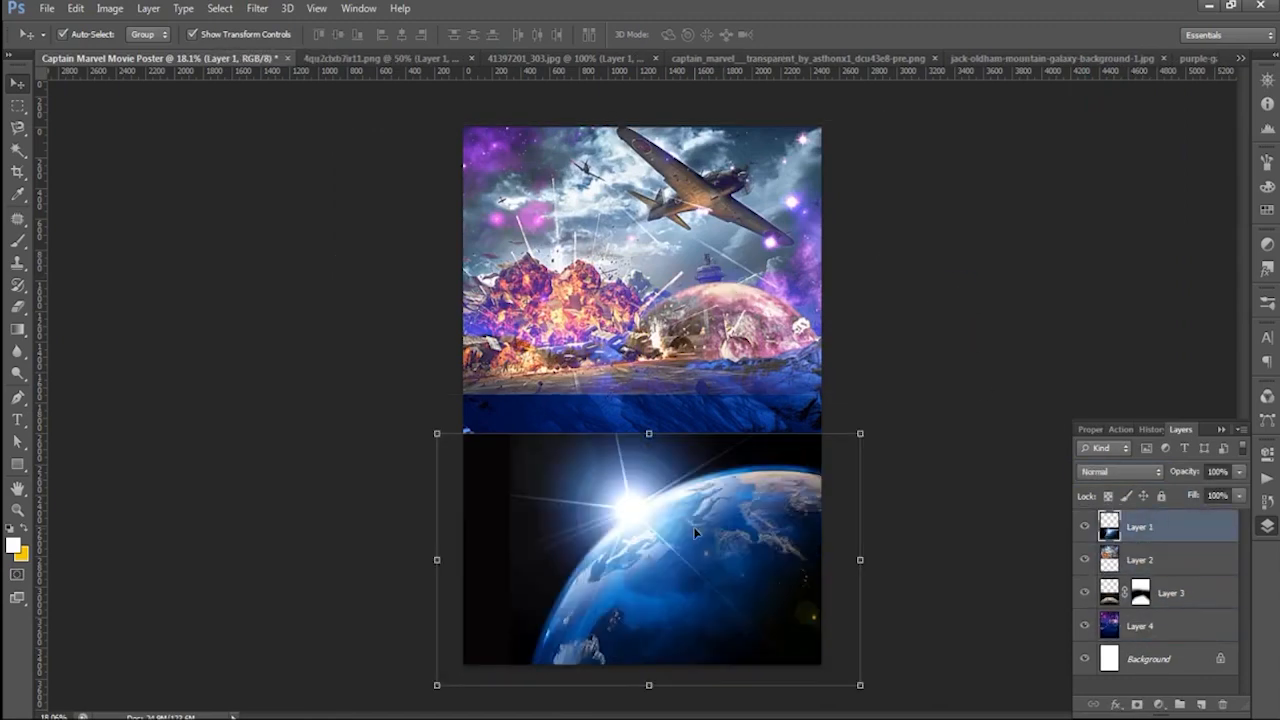
{"action": "key", "text": "ctrl+t"}
{"action": "left_click_drag", "start_coordinate": [746, 602], "coordinate": [729, 451]}
{"action": "left_click_drag", "start_coordinate": [845, 535], "coordinate": [964, 606]}
{"action": "left_click_drag", "start_coordinate": [760, 357], "coordinate": [720, 367]}
{"action": "right_click", "coordinate": [719, 367]}
{"action": "left_click", "coordinate": [778, 622]}
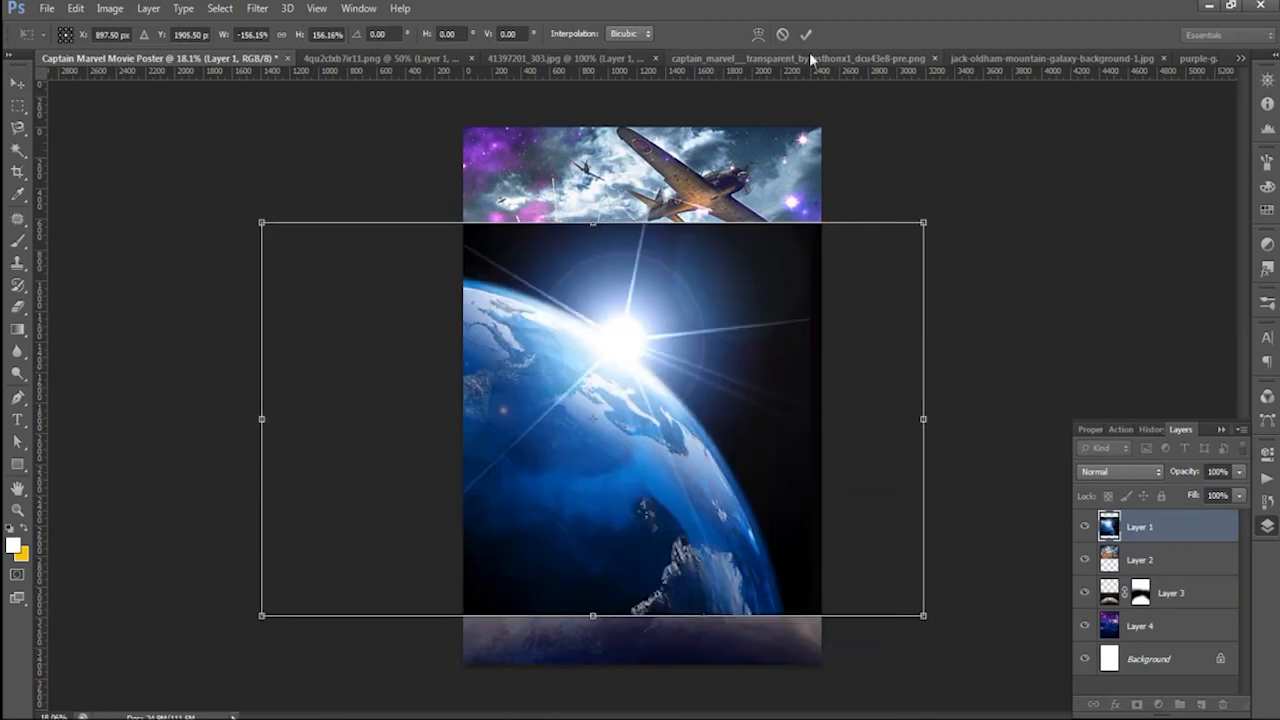
{"action": "left_click_drag", "start_coordinate": [923, 616], "coordinate": [886, 594]}
{"action": "left_click_drag", "start_coordinate": [778, 388], "coordinate": [825, 402]}
{"action": "left_click", "coordinate": [806, 35]}
- Set the blend mode of Layer 1, the Earth with the sun flare, to Lighten
{"action": "left_click", "coordinate": [1117, 472]}
{"action": "left_click", "coordinate": [1092, 88]}
{"action": "key", "text": "Down"}
{"action": "key", "text": "Down"}
{"action": "key", "text": "Down"}
{"action": "key", "text": "Down"}
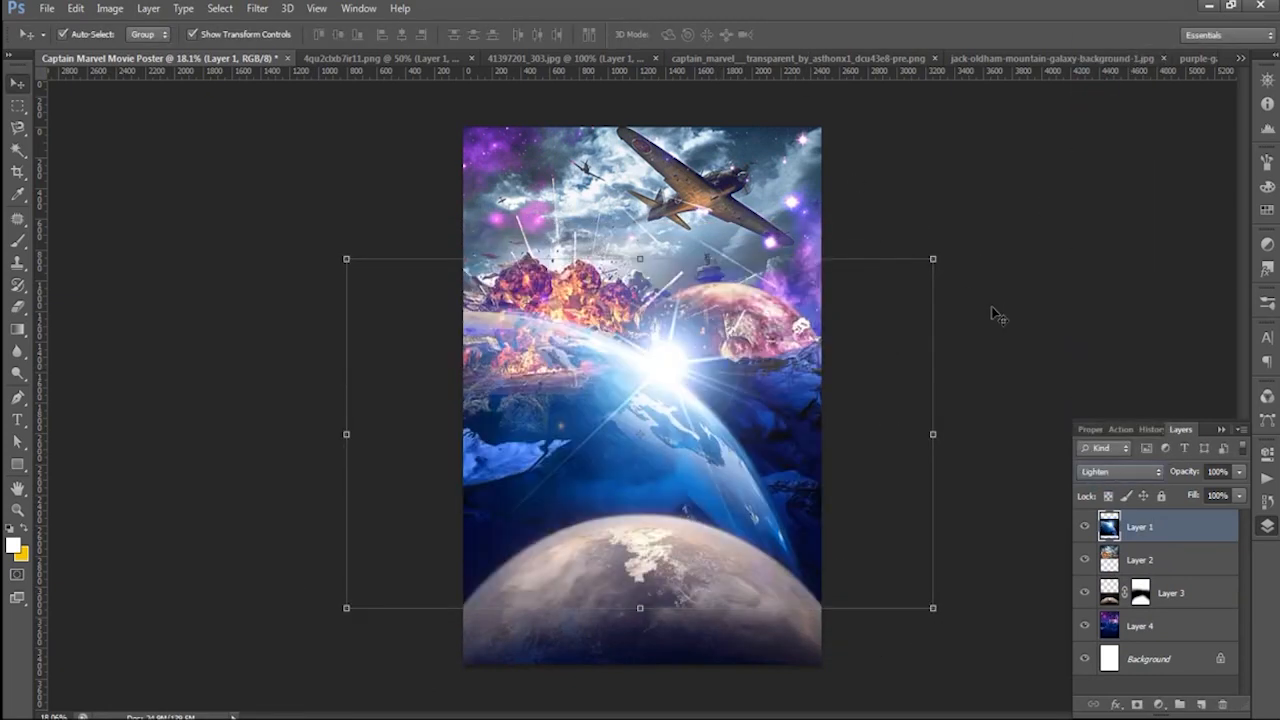
{"action": "left_click", "coordinate": [991, 306]}
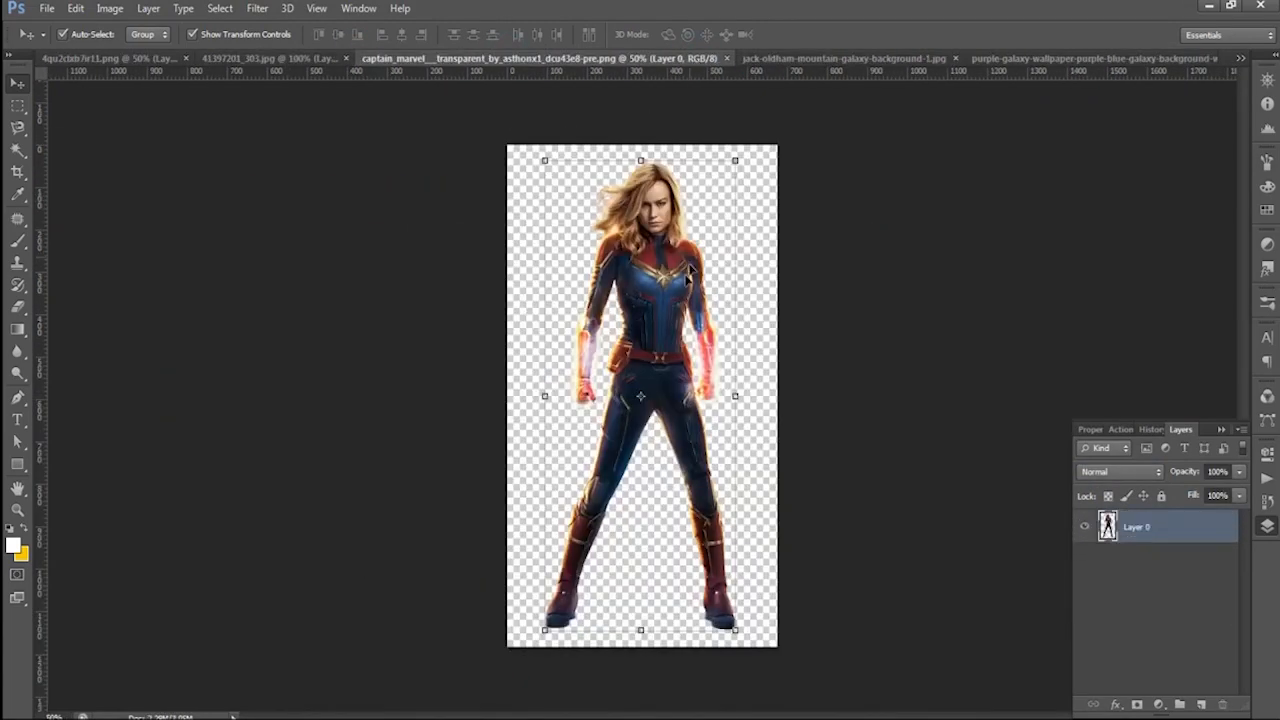
- Bring the full-body Captain Marvel cutout from its source image into the poster
{"action": "left_click_drag", "start_coordinate": [688, 272], "coordinate": [656, 382]}
{"action": "left_click", "coordinate": [1241, 59]}
{"action": "left_click", "coordinate": [984, 66]}
{"action": "left_click", "coordinate": [329, 61]}
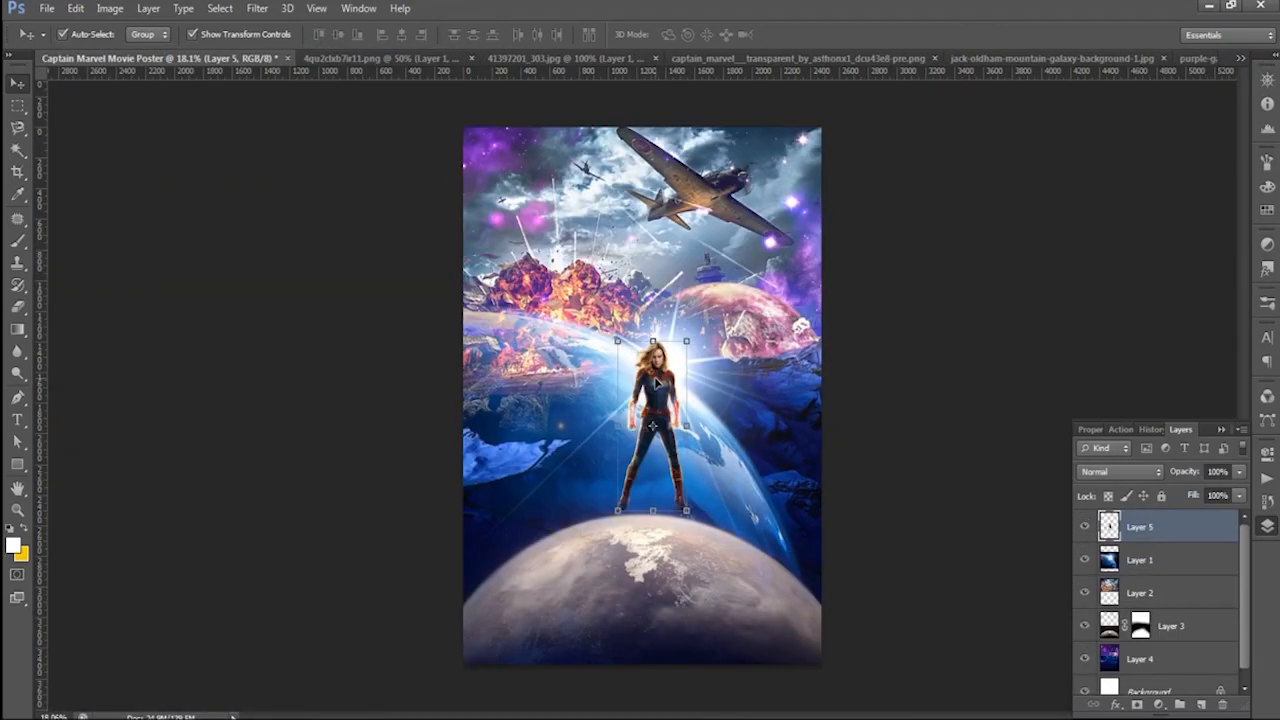
- Enlarge the Captain Marvel figure and position it centrally, standing on the planet at the bottom of the poster
{"action": "key", "text": "ctrl+t"}
{"action": "left_click_drag", "start_coordinate": [687, 510], "coordinate": [741, 643]}
{"action": "left_click_drag", "start_coordinate": [700, 468], "coordinate": [686, 406]}
{"action": "left_click_drag", "start_coordinate": [728, 575], "coordinate": [720, 557]}
{"action": "left_click_drag", "start_coordinate": [665, 275], "coordinate": [654, 287]}
{"action": "left_click_drag", "start_coordinate": [710, 567], "coordinate": [714, 578]}
{"action": "left_click_drag", "start_coordinate": [655, 300], "coordinate": [660, 305]}
{"action": "left_click", "coordinate": [806, 34]}
{"action": "left_click", "coordinate": [880, 314]}
{"action": "scroll", "coordinate": [783, 448], "scroll_direction": "down", "scroll_amount": 3}
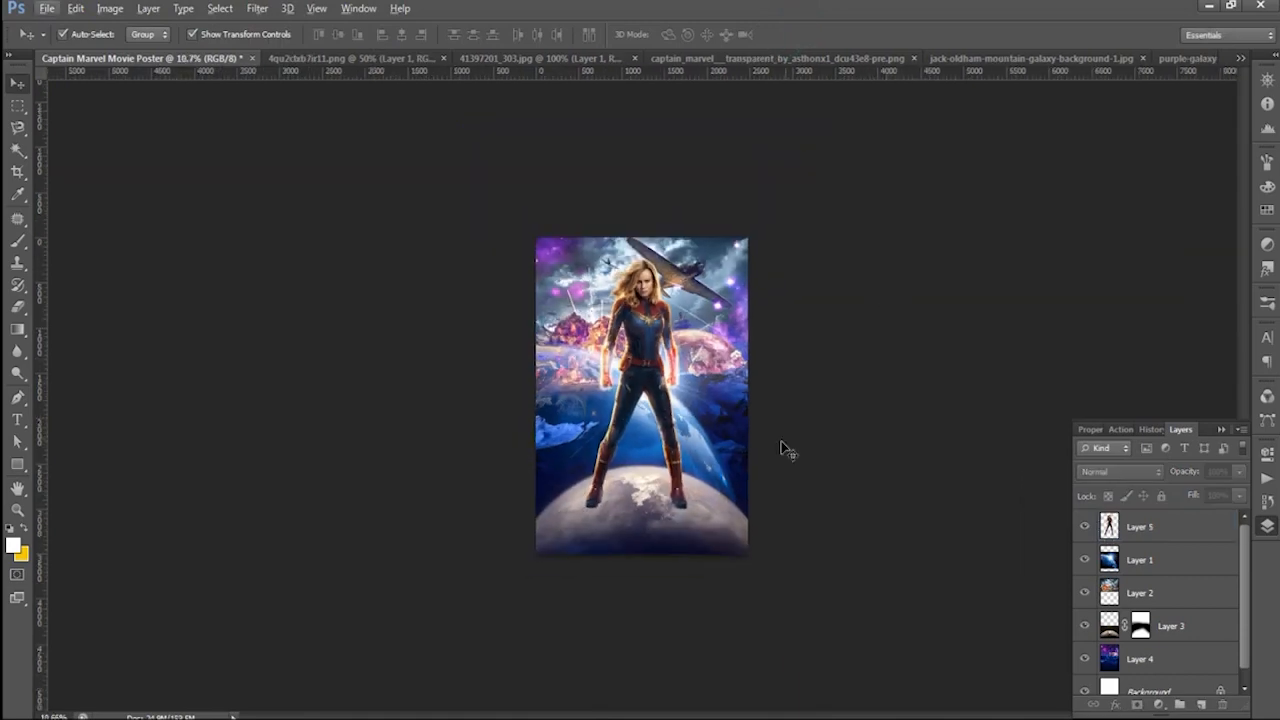
{"action": "scroll", "coordinate": [783, 448], "scroll_direction": "up", "scroll_amount": 1}
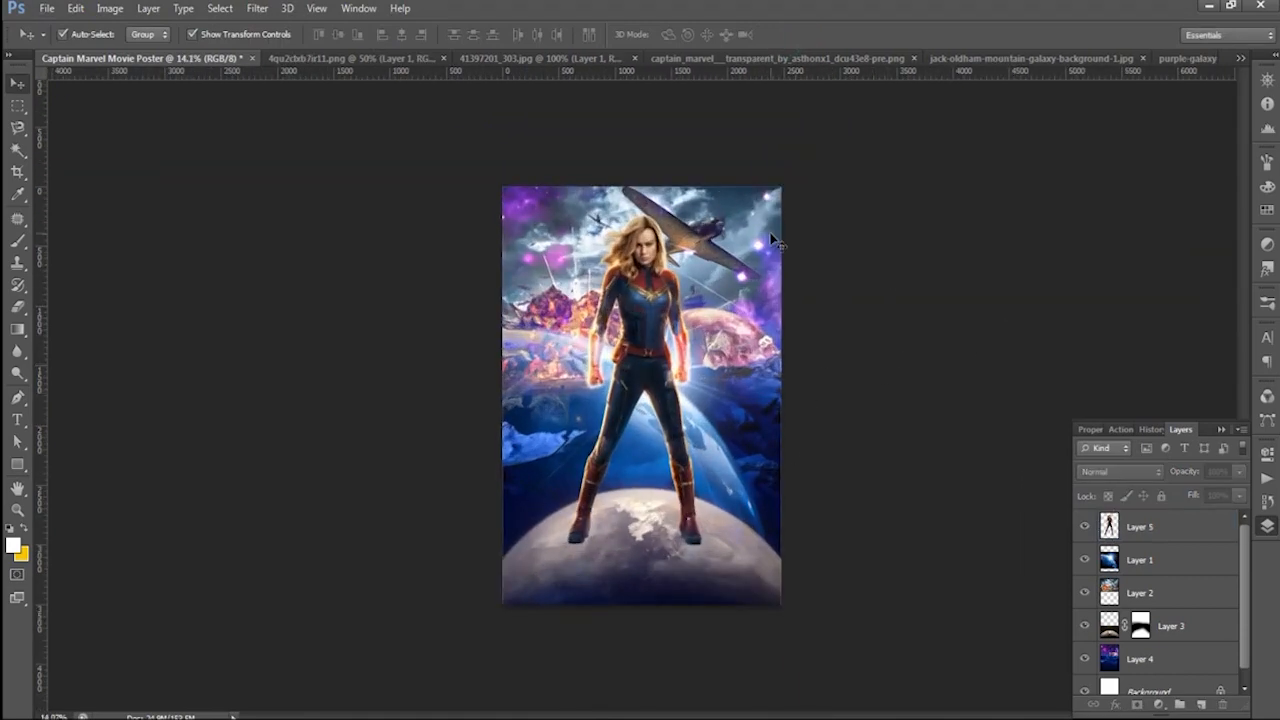
- Close the 41397201_303.jpg, transparent Captain Marvel and mountain galaxy source images without saving them
{"action": "left_click", "coordinate": [400, 58]}
{"action": "left_click", "coordinate": [550, 59]}
{"action": "left_click", "coordinate": [626, 60]}
{"action": "key", "text": "n"}
{"action": "left_click", "coordinate": [665, 60]}
{"action": "left_click", "coordinate": [806, 58]}
{"action": "left_click", "coordinate": [671, 59]}
{"action": "left_click", "coordinate": [806, 58]}
{"action": "key", "text": "n"}
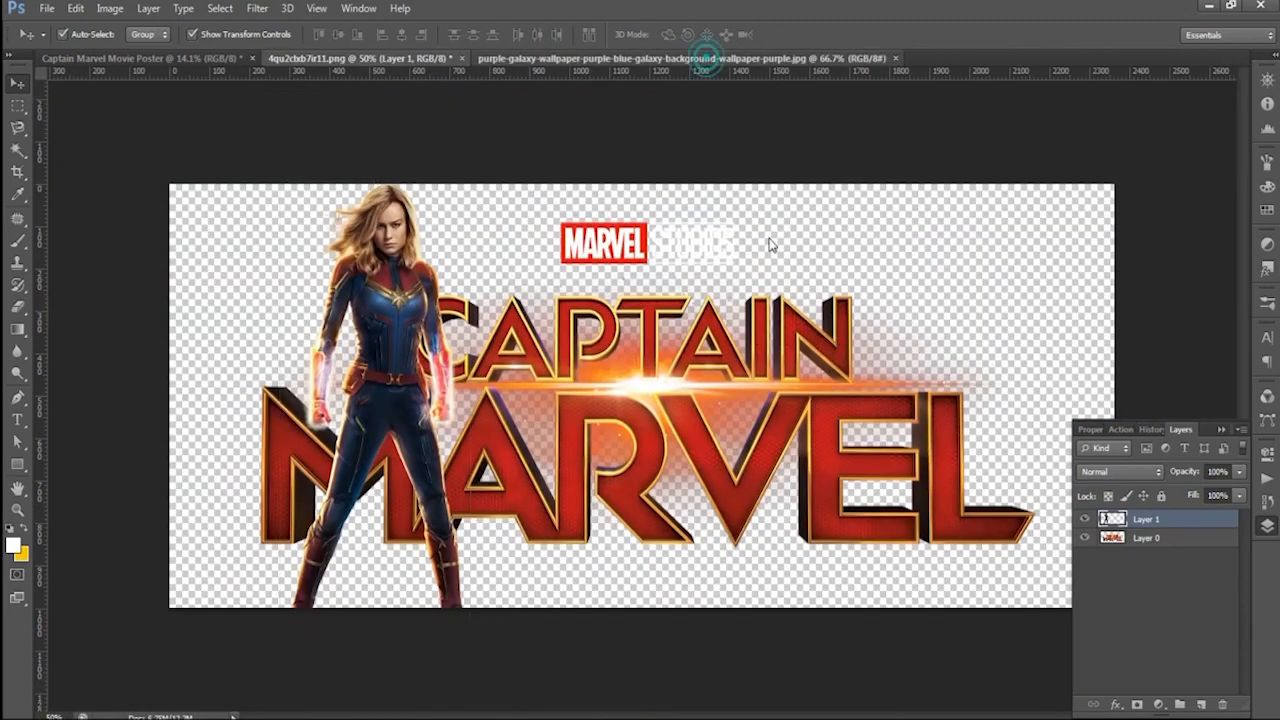
- Duplicate the purple galaxy wallpaper onto a new layer in its document and bring it into the poster
{"action": "left_click", "coordinate": [710, 62]}
{"action": "left_click_drag", "start_coordinate": [660, 420], "coordinate": [771, 431]}
{"action": "left_click", "coordinate": [643, 295]}
{"action": "key", "text": "ctrl+j"}
{"action": "left_click_drag", "start_coordinate": [638, 321], "coordinate": [688, 557]}
{"action": "left_click_drag", "start_coordinate": [684, 563], "coordinate": [610, 473]}
- Rotate the purple galaxy layer by -90° and scale it to about 271% so it covers the whole poster
{"action": "key", "text": "ctrl+t"}
{"action": "left_click_drag", "start_coordinate": [725, 569], "coordinate": [823, 661]}
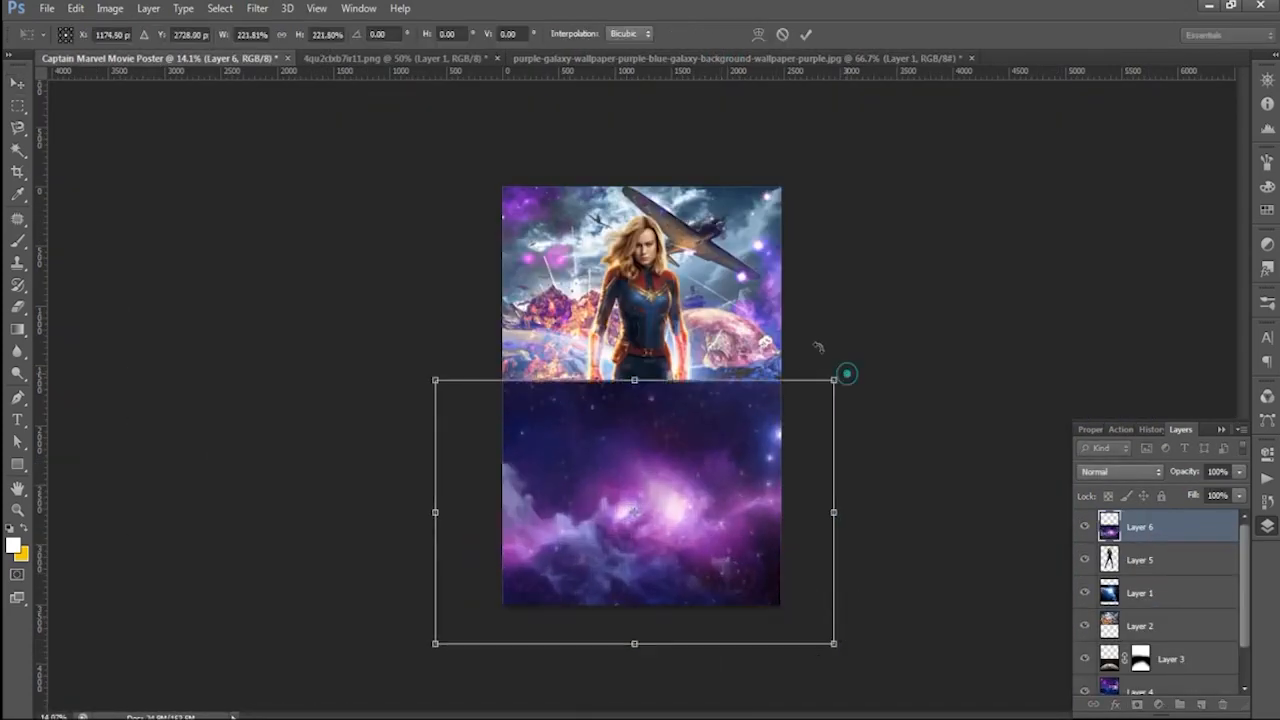
{"action": "left_click_drag", "start_coordinate": [847, 374], "coordinate": [517, 294]}
{"action": "left_click_drag", "start_coordinate": [720, 521], "coordinate": [720, 409]}
{"action": "mouse_move", "coordinate": [757, 611]}
{"action": "left_mouse_down"}
{"action": "mouse_move", "coordinate": [788, 660]}
{"action": "mouse_move", "coordinate": [777, 610]}
{"action": "left_mouse_up"}
{"action": "left_click", "coordinate": [804, 34]}
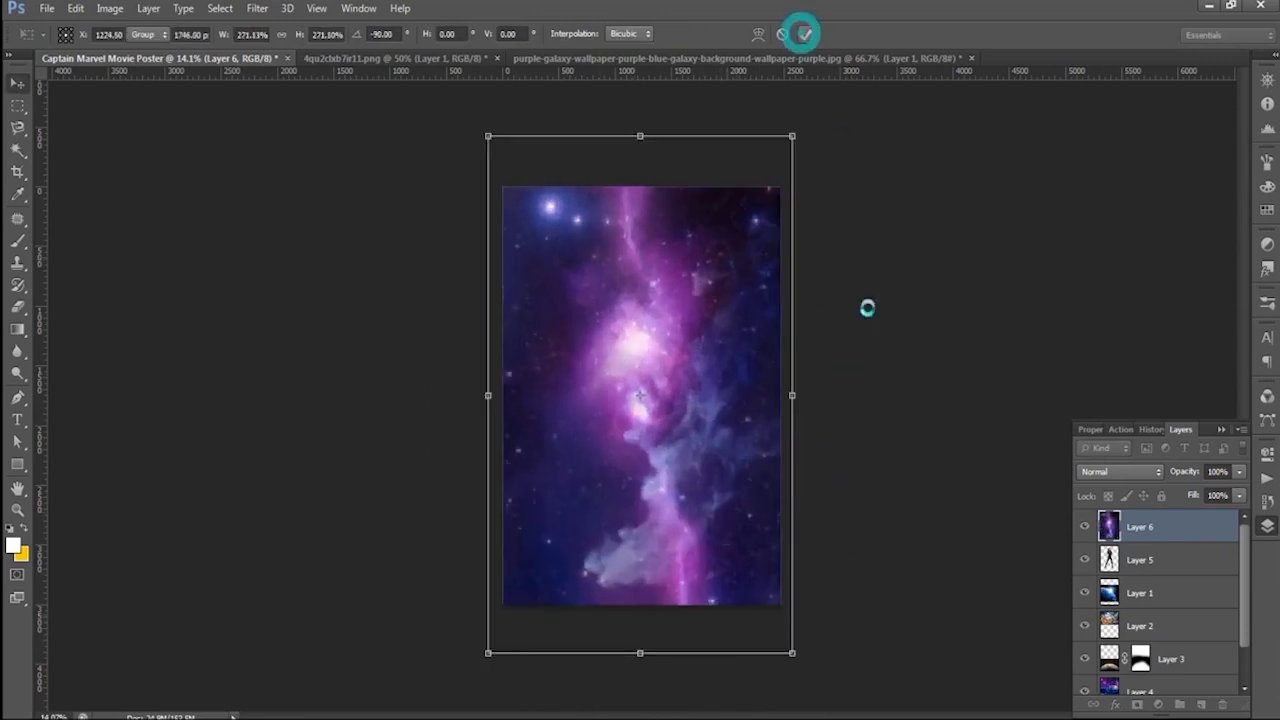
- Step through blend modes for the purple galaxy layer and set it to Overlay
{"action": "left_click", "coordinate": [1136, 472]}
{"action": "left_click", "coordinate": [1099, 90]}
{"action": "key", "text": "Down"}
{"action": "key", "text": "Down"}
{"action": "key", "text": "Down"}
{"action": "key", "text": "Down"}
{"action": "key", "text": "Down"}
{"action": "key", "text": "Down"}
{"action": "key", "text": "Down"}
{"action": "key", "text": "Down"}
{"action": "key", "text": "Down"}
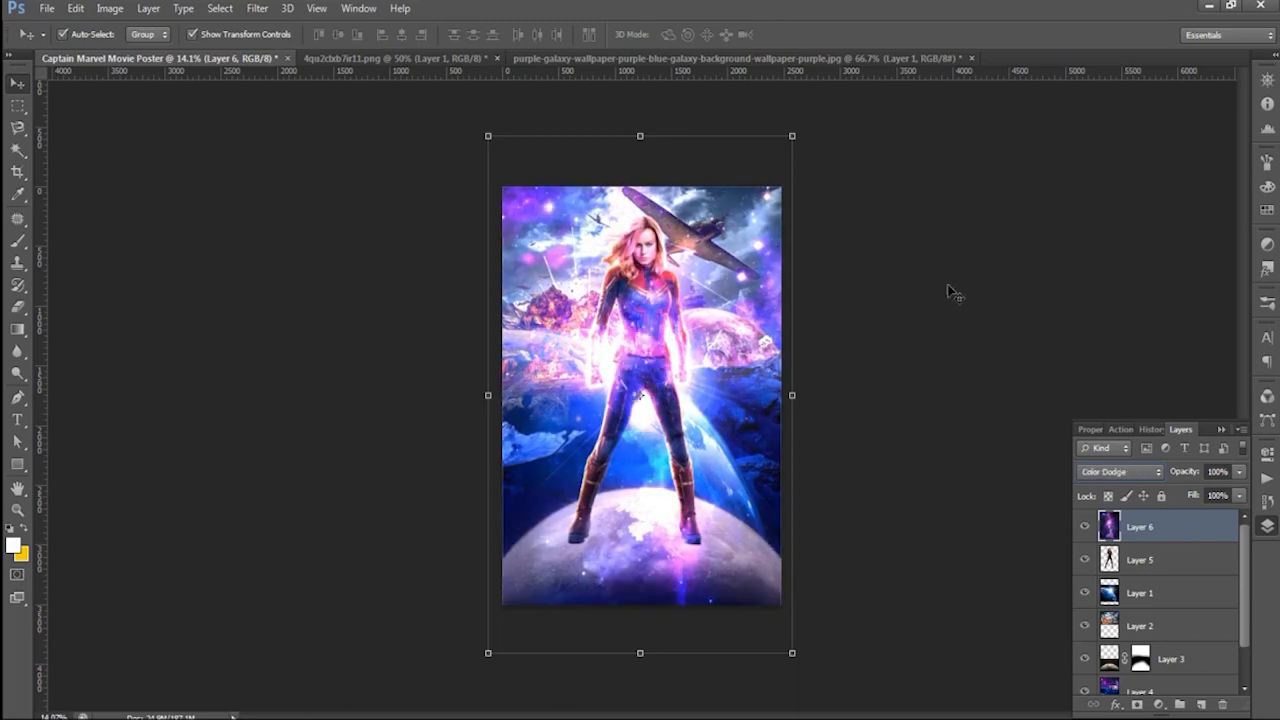
{"action": "key", "text": "Down"}
- Load the outline of the figure on Layer 5 as a selection and make Layer 6 active
{"action": "left_click", "coordinate": [1147, 563]}
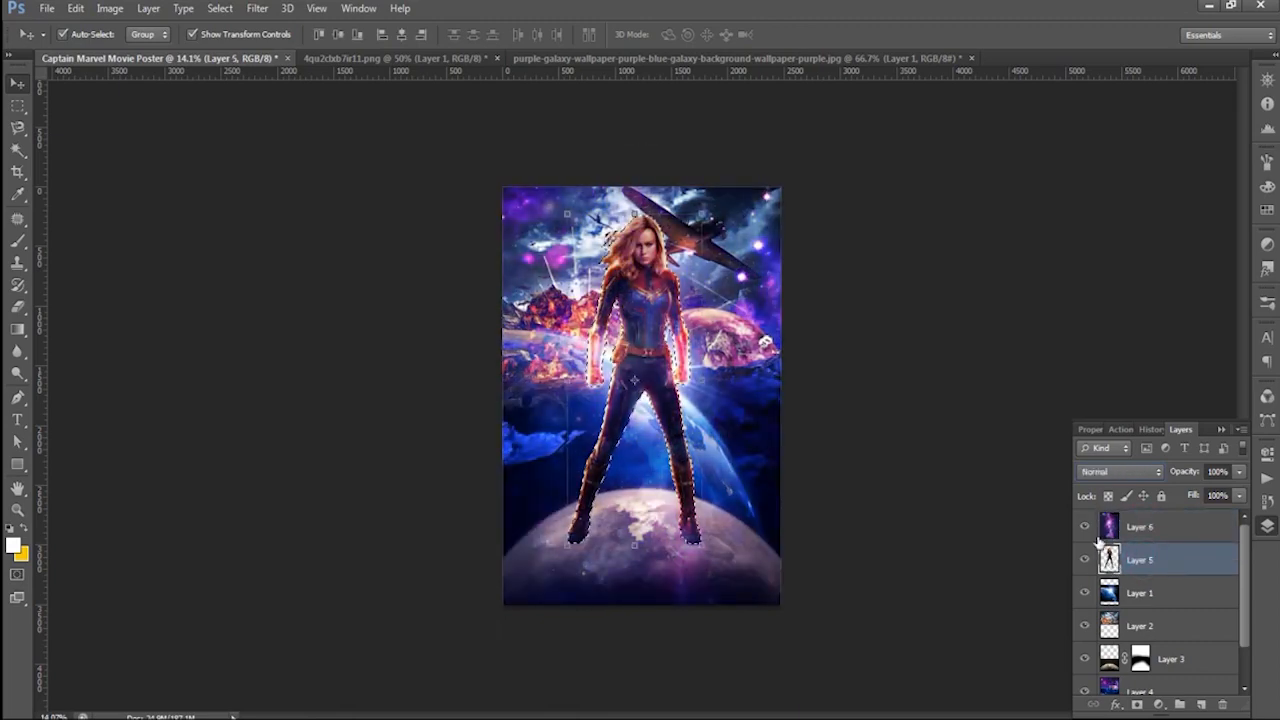
{"action": "left_click", "coordinate": [1140, 528]}
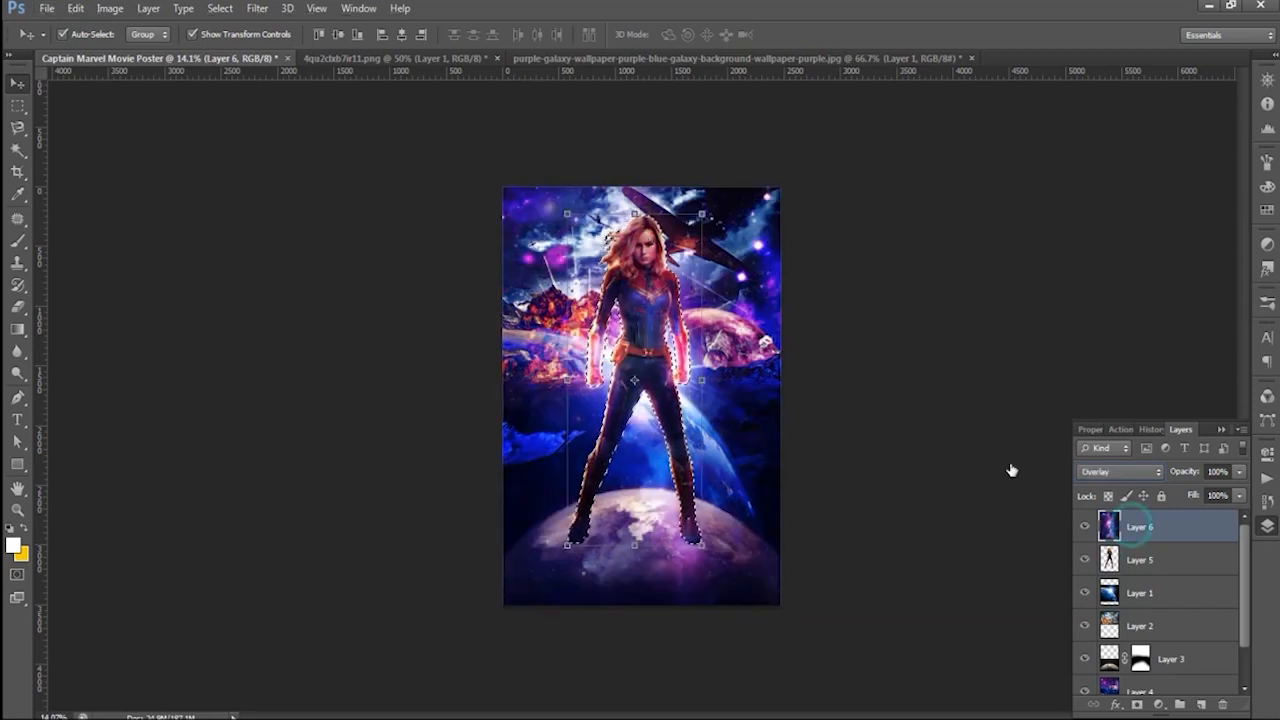
- Try adding a layer mask to Layer 6 from the figure selection
{"action": "left_click", "coordinate": [17, 241]}
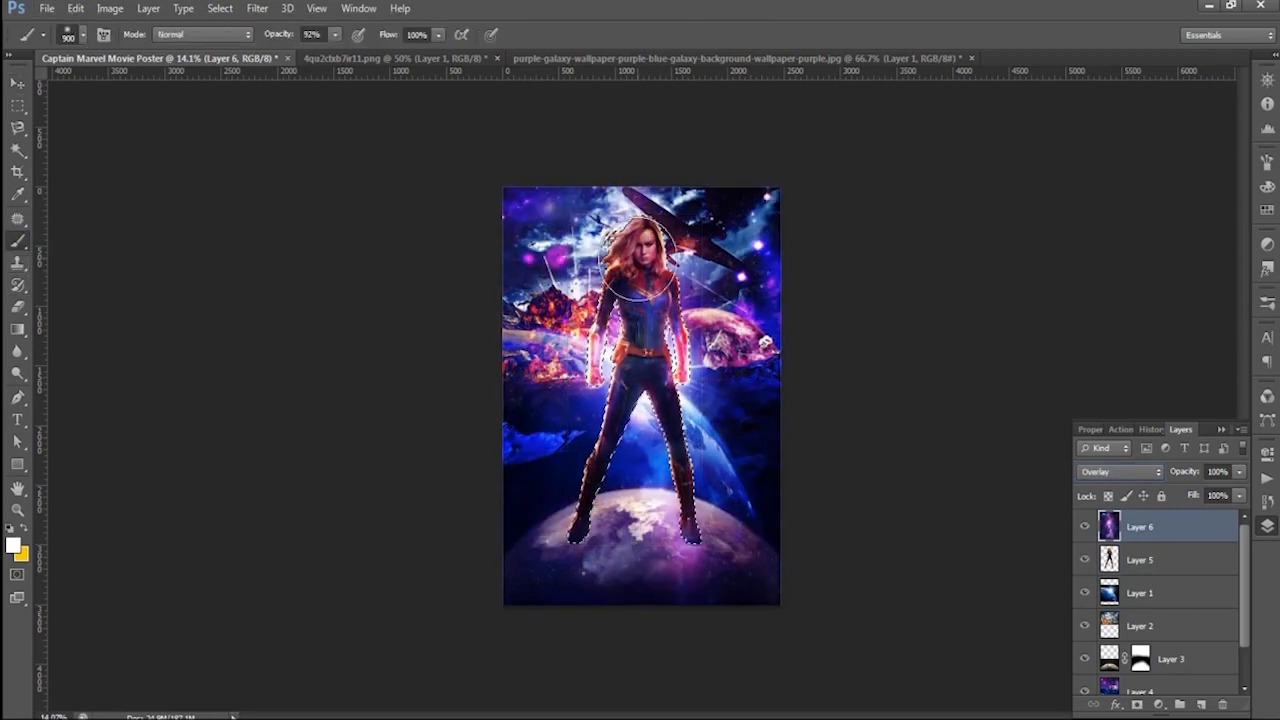
{"action": "left_click", "coordinate": [1139, 705]}
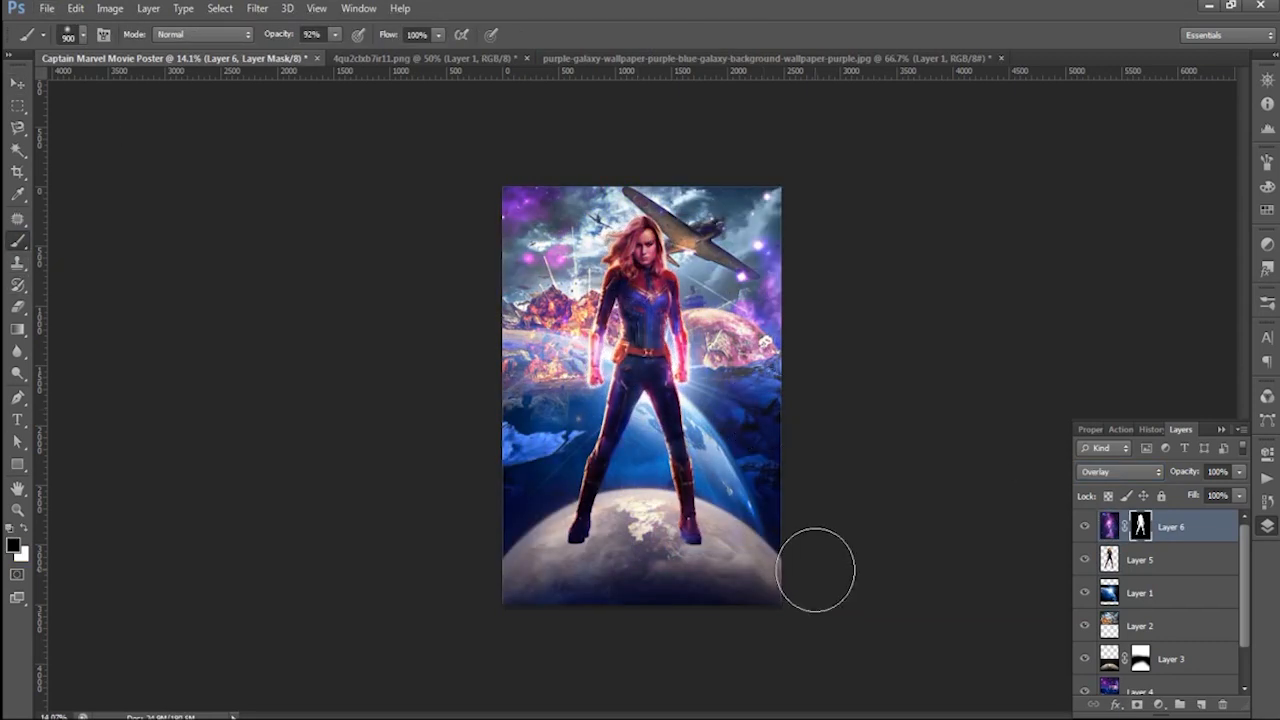
{"action": "key", "text": "ctrl+z"}
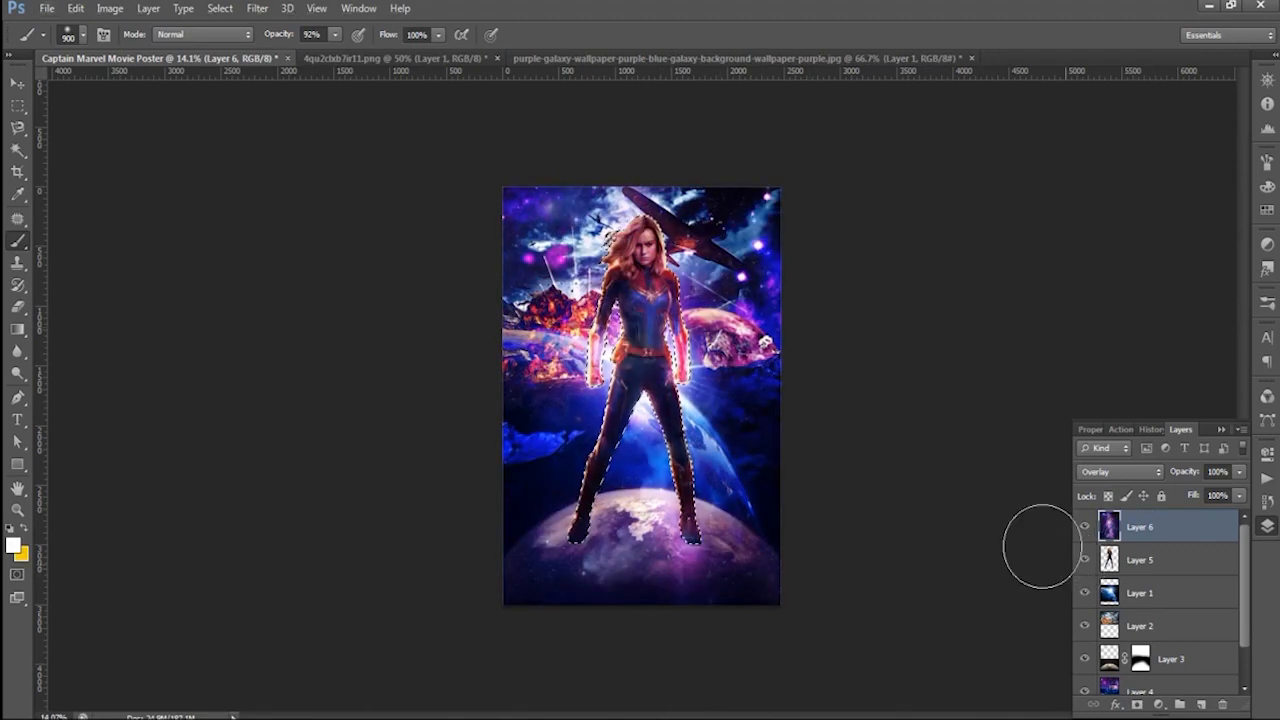
- Erase the galaxy overlay inside the figure selection with a size 900 Eraser at 40% opacity, clearing the selection when finished
{"action": "left_click", "coordinate": [18, 307]}
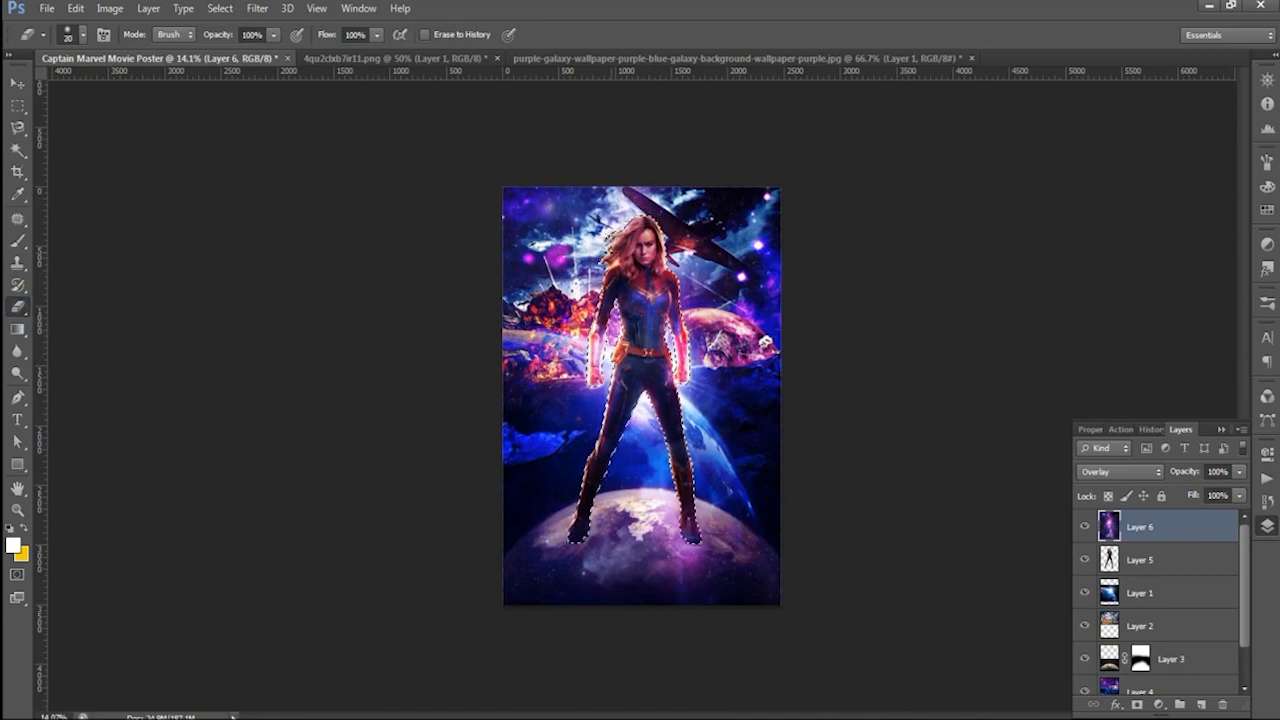
{"action": "left_click", "coordinate": [85, 36]}
{"action": "left_click", "coordinate": [85, 36]}
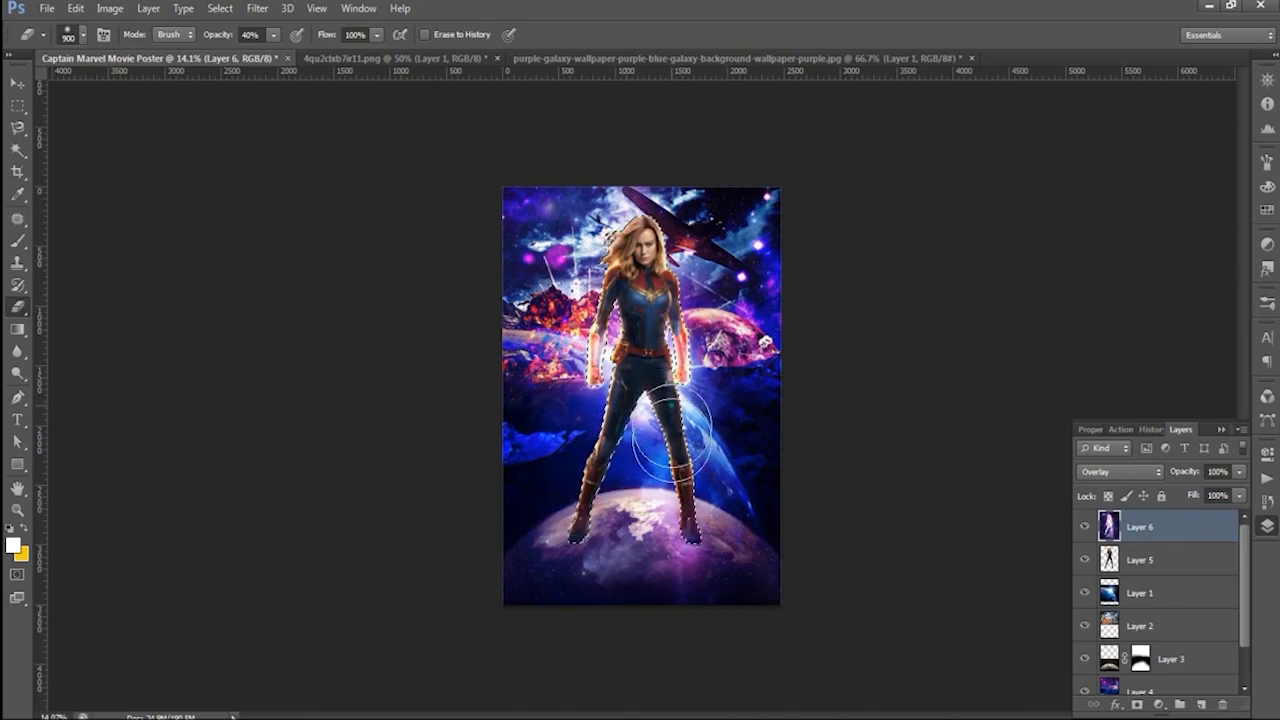
{"action": "left_click", "coordinate": [18, 83]}
{"action": "left_click", "coordinate": [388, 370]}
{"action": "scroll", "coordinate": [780, 447], "scroll_direction": "down", "scroll_amount": 3}
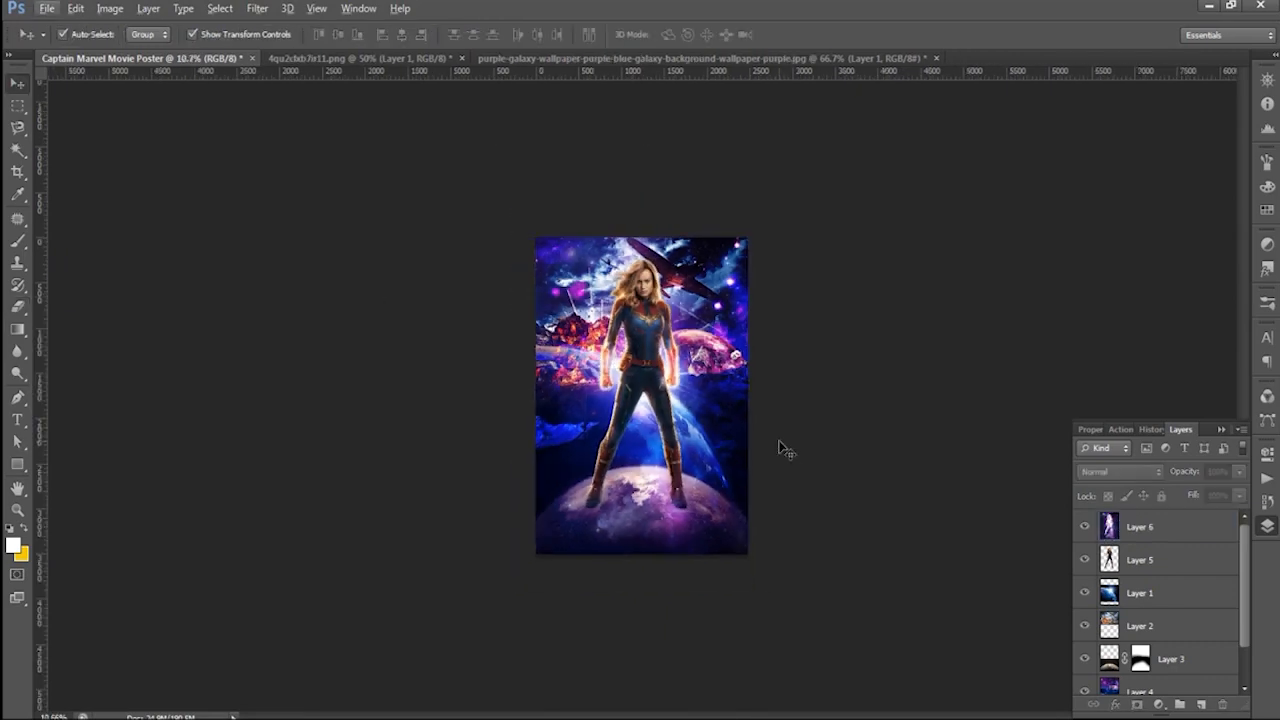
{"action": "scroll", "coordinate": [786, 449], "scroll_direction": "up", "scroll_amount": 5}
- Try different blend modes on Layer 6, including Screen, Exclusion, Color, Luminosity, Multiply, Linear Dodge and Linear Light
{"action": "left_click", "coordinate": [1162, 526]}
{"action": "left_click", "coordinate": [1128, 473]}
{"action": "left_click", "coordinate": [1088, 171]}
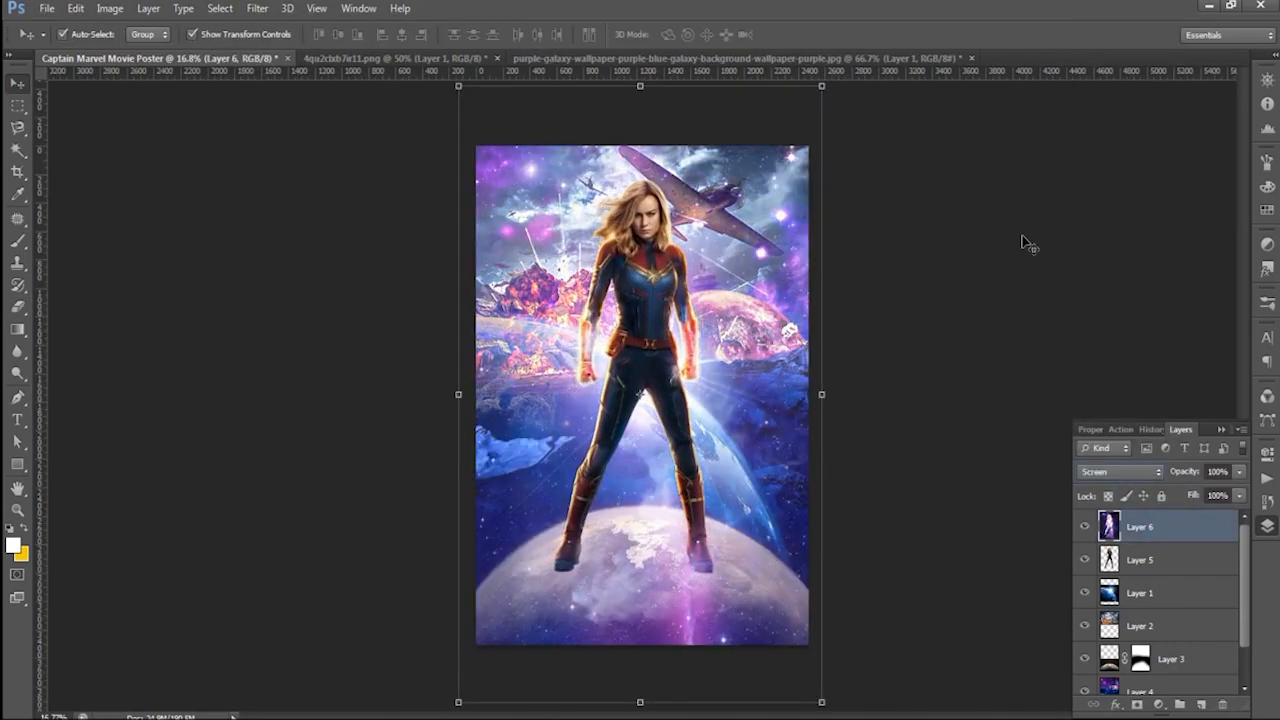
{"action": "key", "text": "shift+plus"}
{"action": "key", "text": "shift+plus"}
{"action": "key", "text": "shift+plus"}
{"action": "key", "text": "shift+plus"}
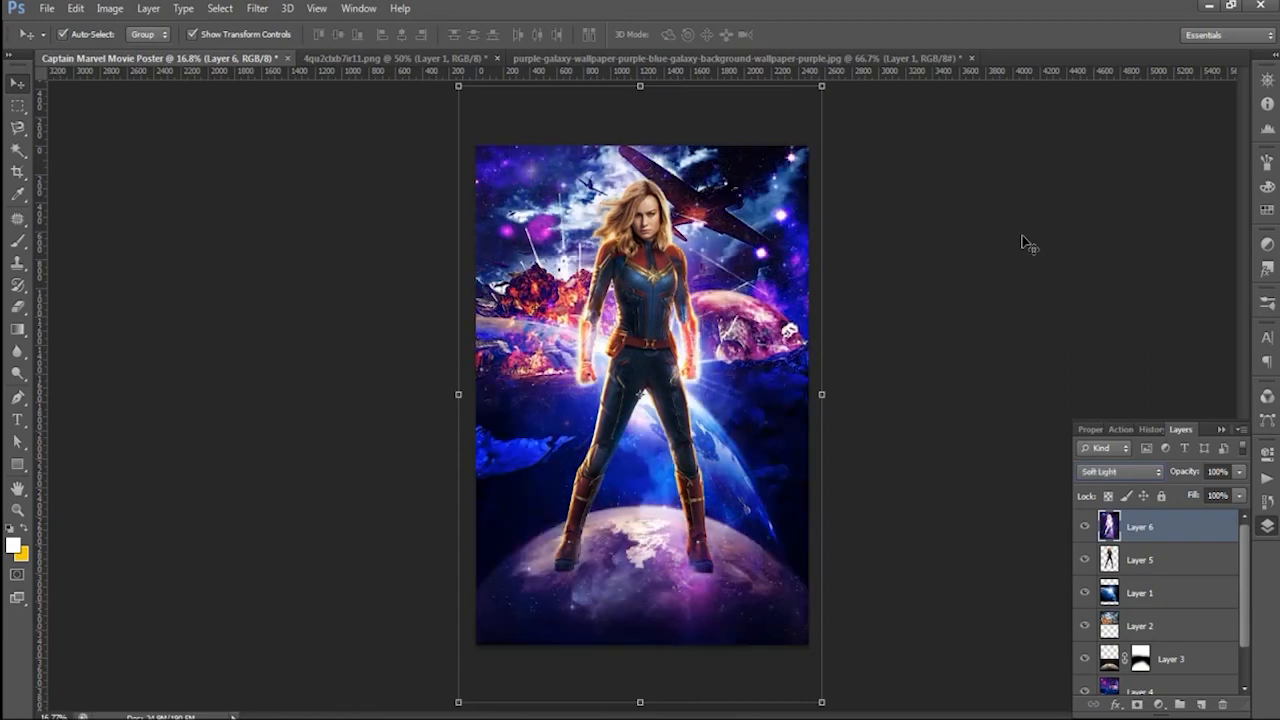
{"action": "key", "text": "shift+plus"}
{"action": "key", "text": "shift+plus"}
{"action": "key", "text": "shift+plus"}
{"action": "key", "text": "shift+plus"}
{"action": "key", "text": "shift+plus"}
{"action": "key", "text": "shift+plus"}
{"action": "key", "text": "shift+plus"}
{"action": "key", "text": "shift+plus"}
{"action": "key", "text": "shift+plus"}
{"action": "key", "text": "shift+plus"}
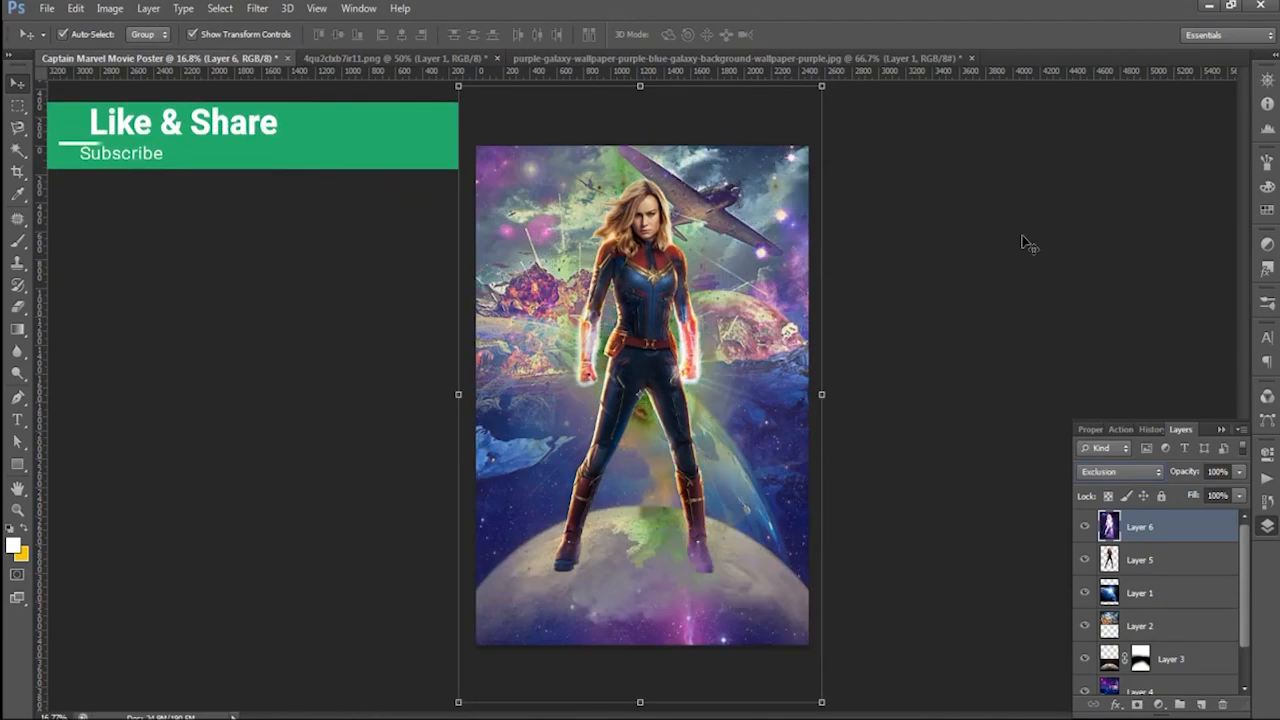
{"action": "key", "text": "shift+plus"}
{"action": "key", "text": "shift+plus"}
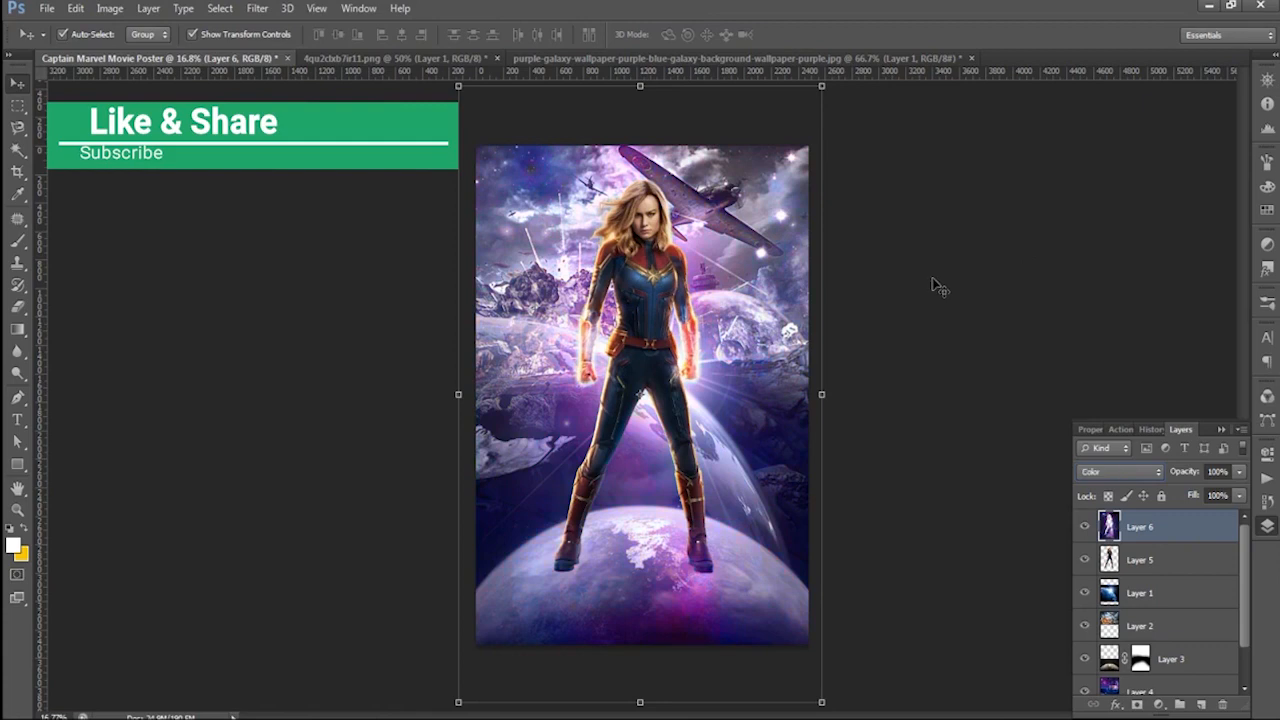
{"action": "key", "text": "shift+minus"}
{"action": "key", "text": "shift+minus"}
{"action": "key", "text": "shift+minus"}
{"action": "key", "text": "shift+minus"}
{"action": "key", "text": "shift+minus"}
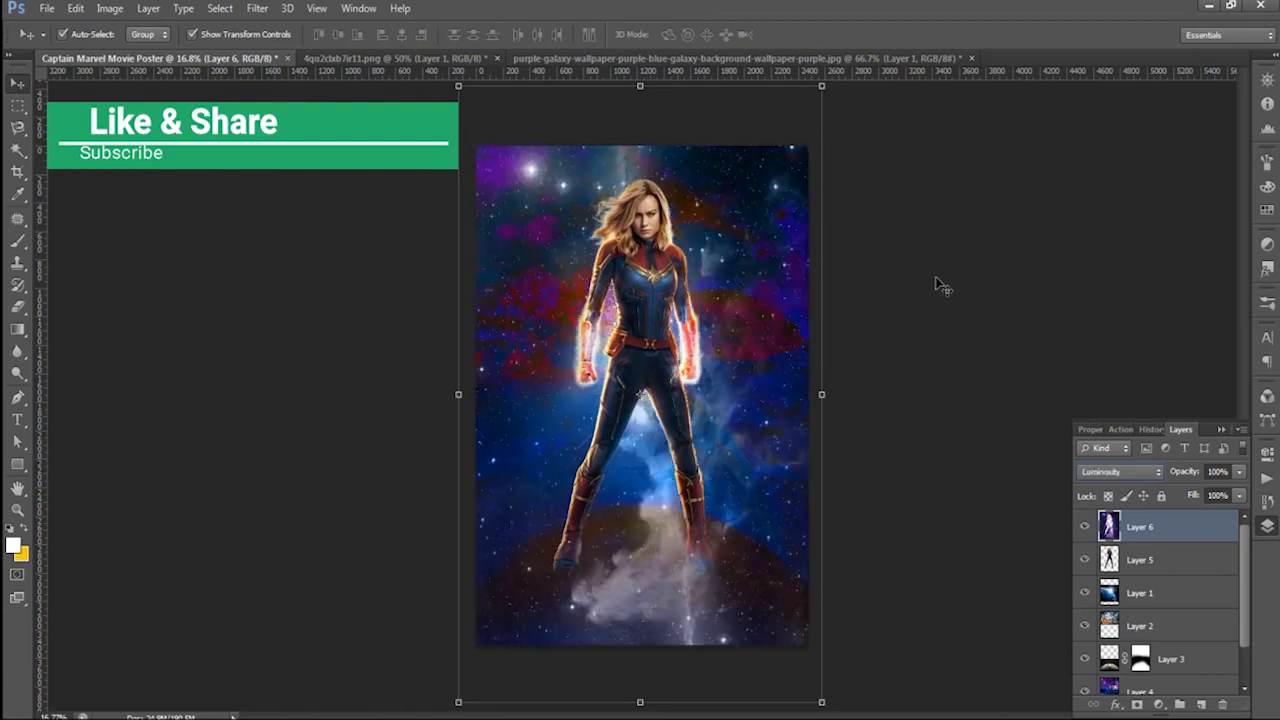
{"action": "key", "text": "shift+minus"}
{"action": "key", "text": "shift+minus"}
{"action": "key", "text": "shift+minus"}
{"action": "key", "text": "shift+minus"}
{"action": "key", "text": "shift+minus"}
{"action": "key", "text": "shift+minus"}
{"action": "key", "text": "shift+minus"}
{"action": "key", "text": "shift+minus"}
{"action": "key", "text": "shift+minus"}
{"action": "key", "text": "shift+minus"}
{"action": "key", "text": "shift+minus"}
{"action": "key", "text": "shift+minus"}
{"action": "key", "text": "shift+minus"}
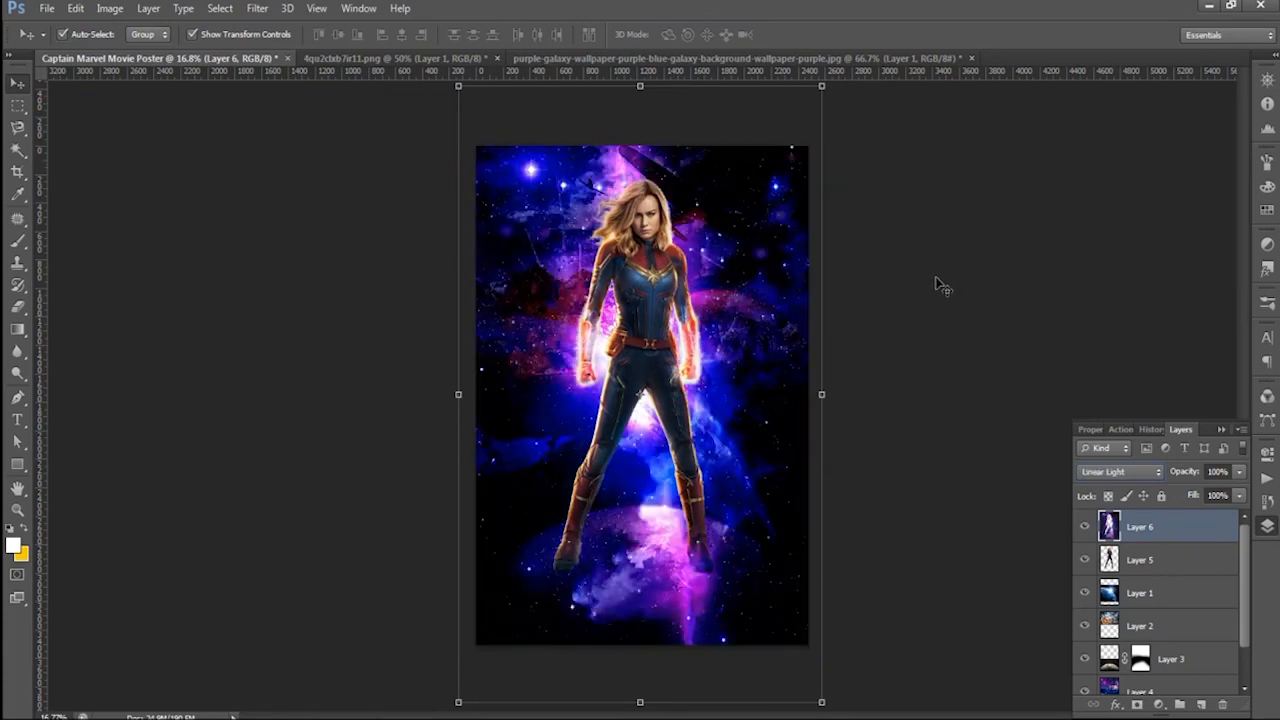
{"action": "key", "text": "shift+plus"}
{"action": "key", "text": "shift+plus"}
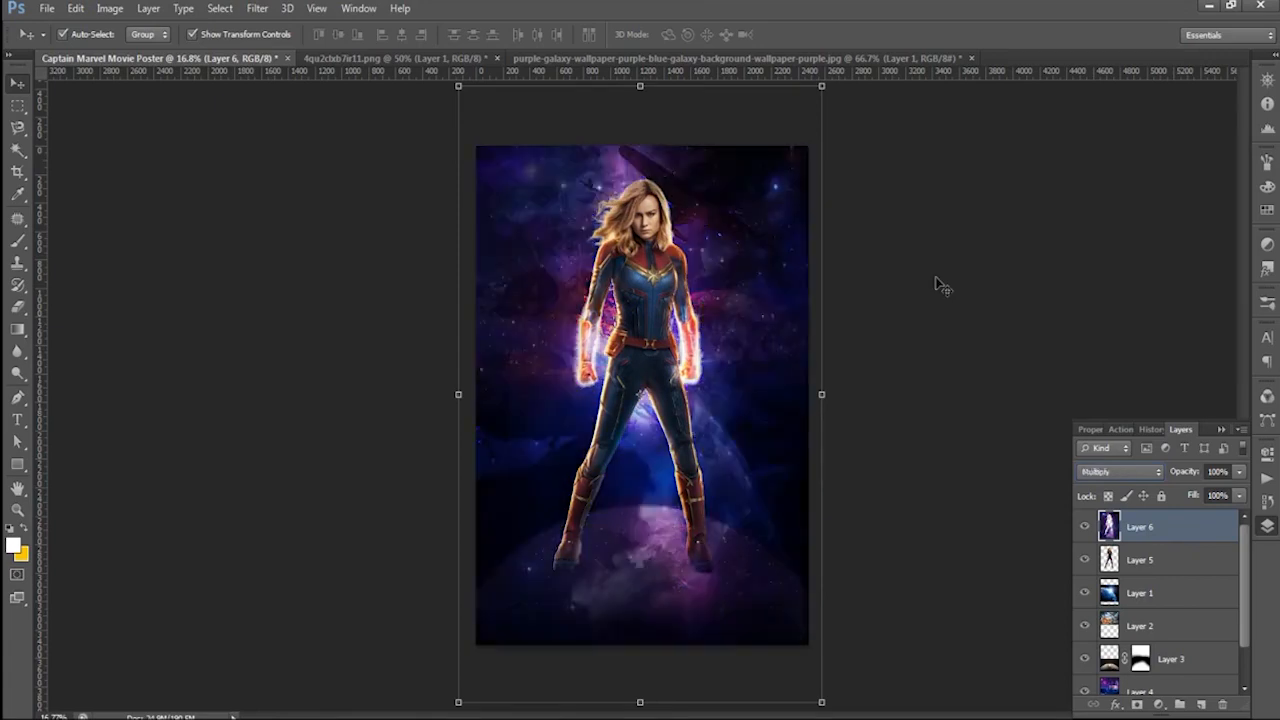
{"action": "key", "text": "shift+plus"}
{"action": "key", "text": "shift+plus"}
{"action": "key", "text": "shift+plus"}
{"action": "key", "text": "shift+plus"}
{"action": "key", "text": "shift+plus"}
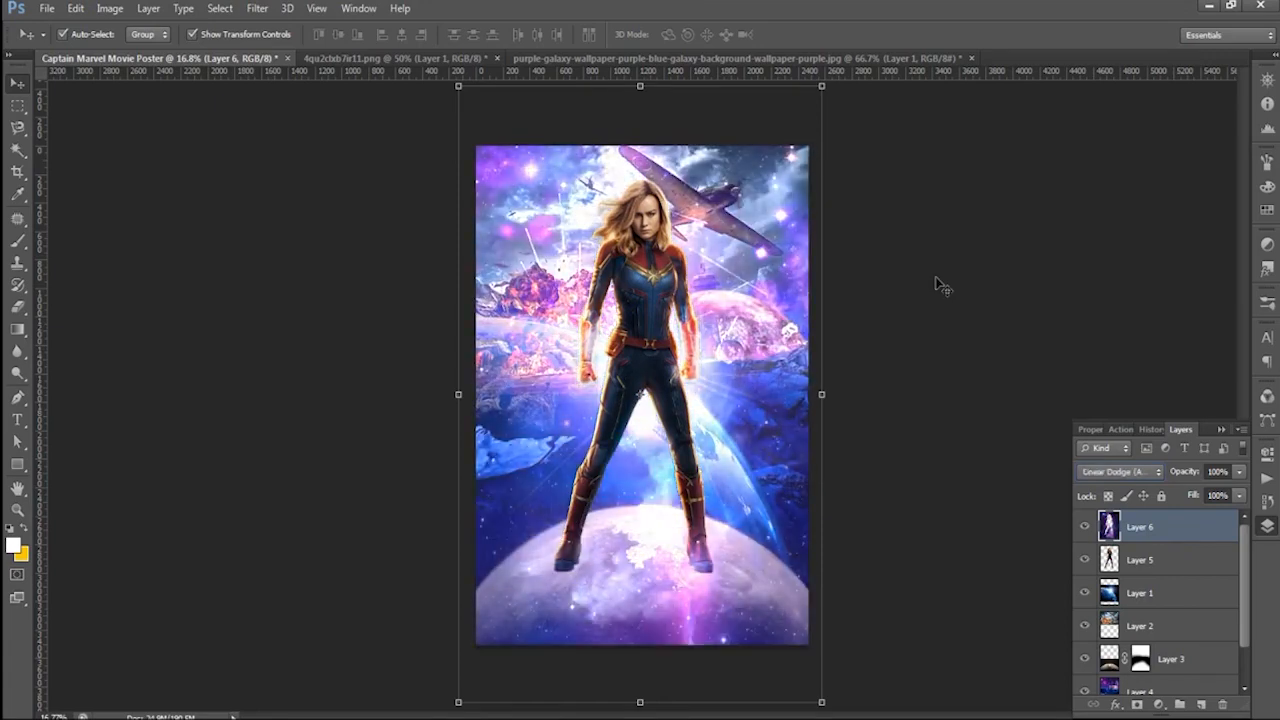
{"action": "key", "text": "shift+plus"}
{"action": "key", "text": "shift+plus"}
{"action": "key", "text": "shift+plus"}
{"action": "key", "text": "shift+plus"}
{"action": "key", "text": "shift+plus"}
{"action": "key", "text": "shift+plus"}
{"action": "key", "text": "shift+plus"}
{"action": "key", "text": "shift+plus"}
{"action": "key", "text": "shift+plus"}
{"action": "key", "text": "shift+plus"}
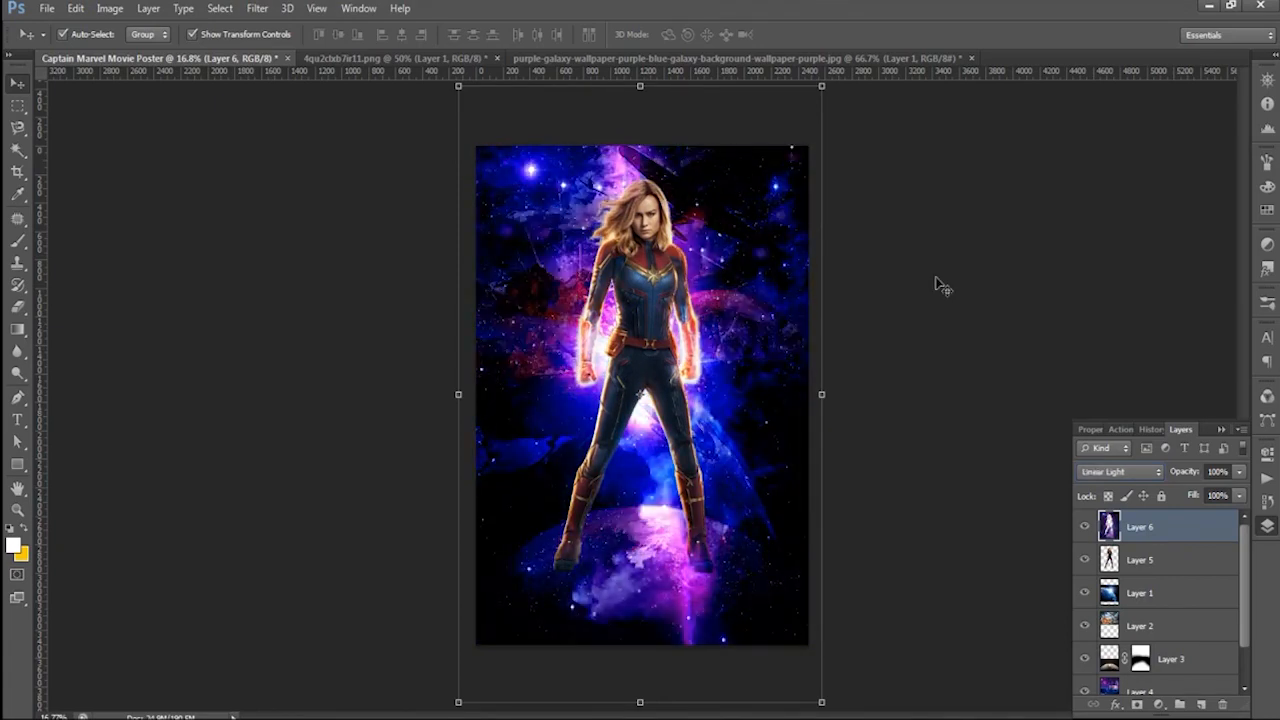
{"action": "key", "text": "shift+plus"}
{"action": "key", "text": "shift+plus"}
{"action": "key", "text": "shift+minus"}
{"action": "key", "text": "shift+plus"}
{"action": "key", "text": "shift+minus"}
{"action": "key", "text": "shift+minus"}
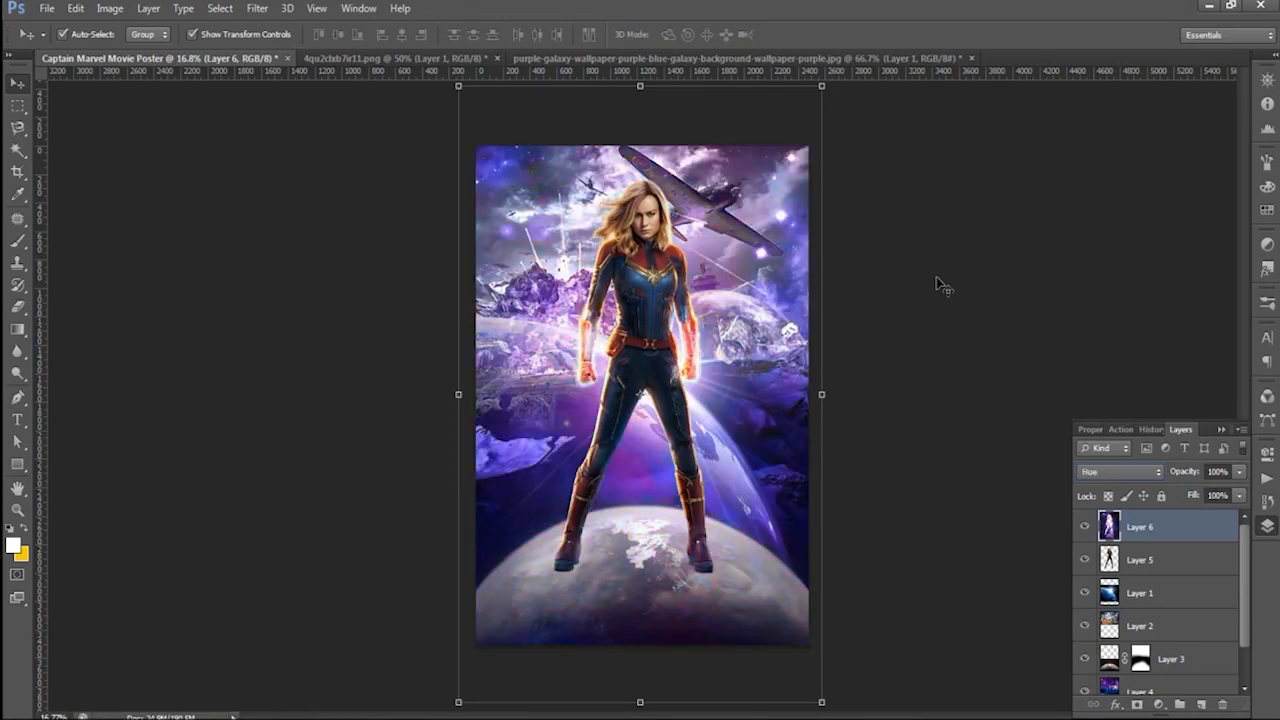
- Set the blend mode of Layer 6, the purple galaxy overlay, to Soft Light and deselect the layer
{"action": "key", "text": "shift+minus"}
{"action": "key", "text": "shift+minus"}
{"action": "key", "text": "shift+minus"}
{"action": "key", "text": "shift+minus"}
{"action": "key", "text": "shift+minus"}
{"action": "key", "text": "shift+minus"}
{"action": "key", "text": "shift+minus"}
{"action": "key", "text": "shift+minus"}
{"action": "key", "text": "shift+minus"}
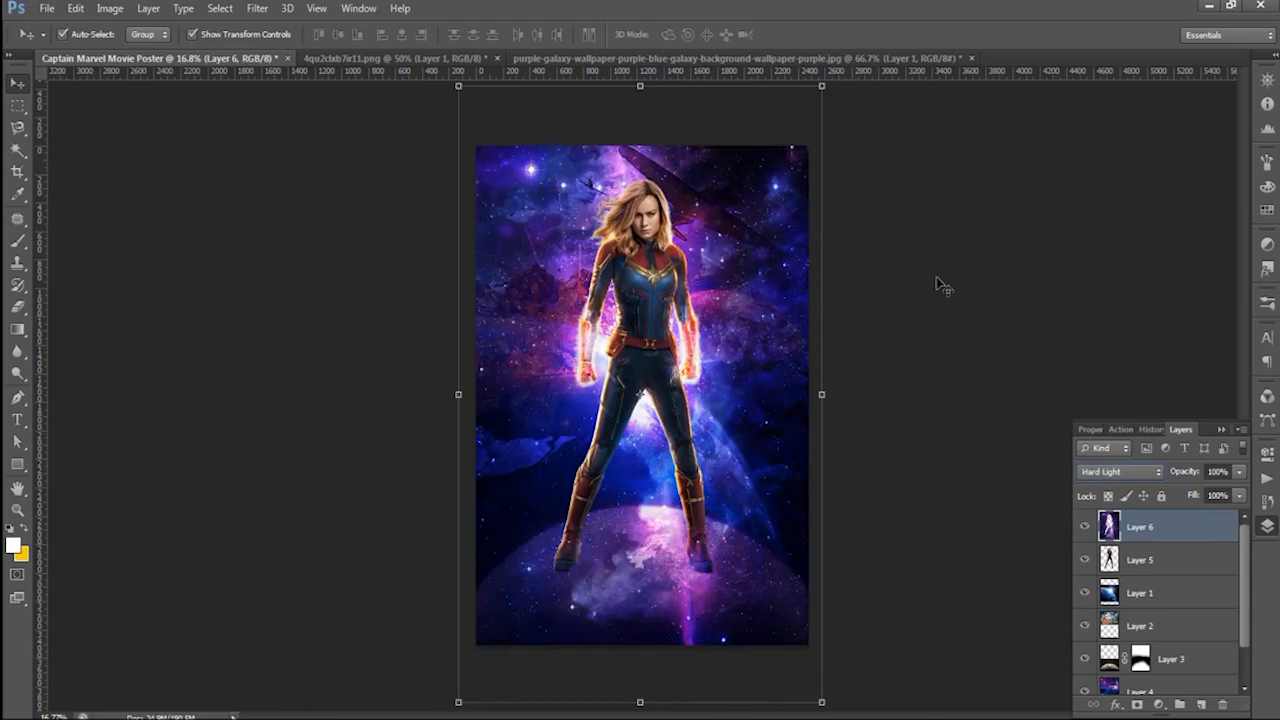
{"action": "key", "text": "shift+minus"}
{"action": "key", "text": "shift+minus"}
{"action": "key", "text": "shift+plus"}
{"action": "left_click", "coordinate": [865, 248]}
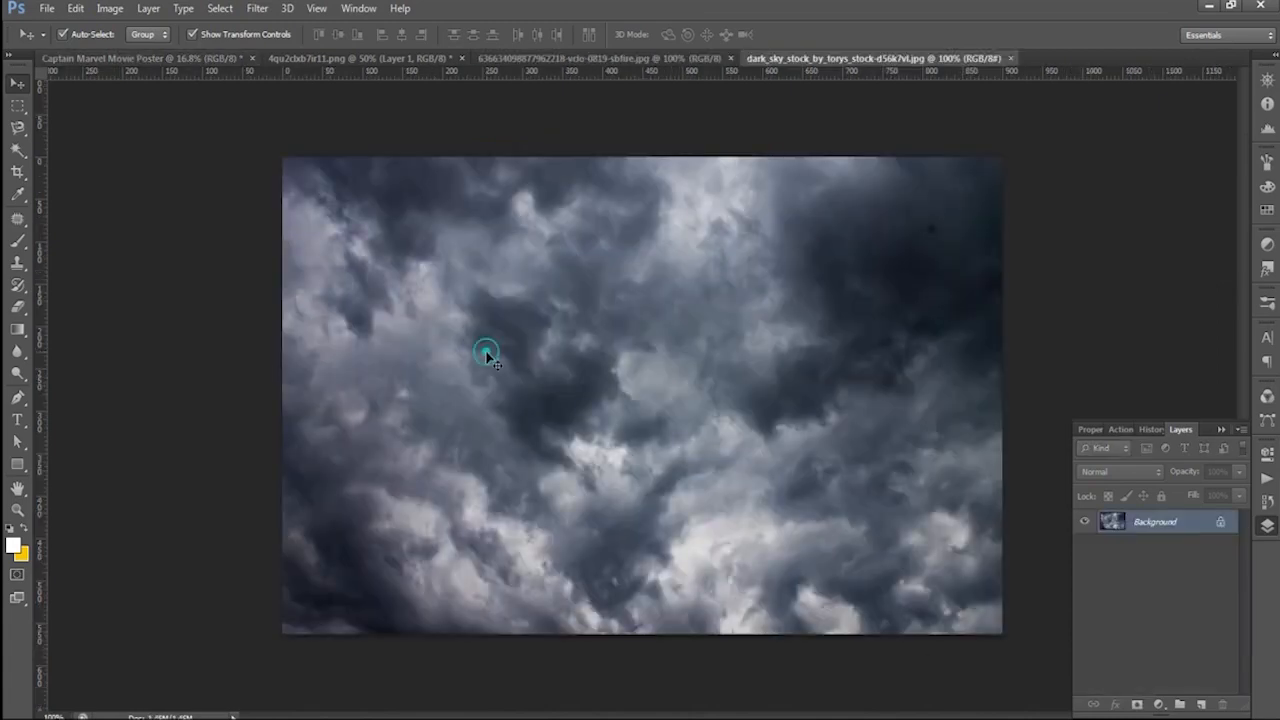
- Bring the dark sky stock image into the poster, rotate it 90° and scale it to about 465% to cover the canvas
{"action": "key", "text": "ctrl+j"}
{"action": "left_click_drag", "start_coordinate": [789, 491], "coordinate": [945, 473]}
{"action": "key", "text": "ctrl+t"}
{"action": "left_click_drag", "start_coordinate": [797, 329], "coordinate": [686, 256]}
{"action": "left_click_drag", "start_coordinate": [849, 120], "coordinate": [821, 653]}
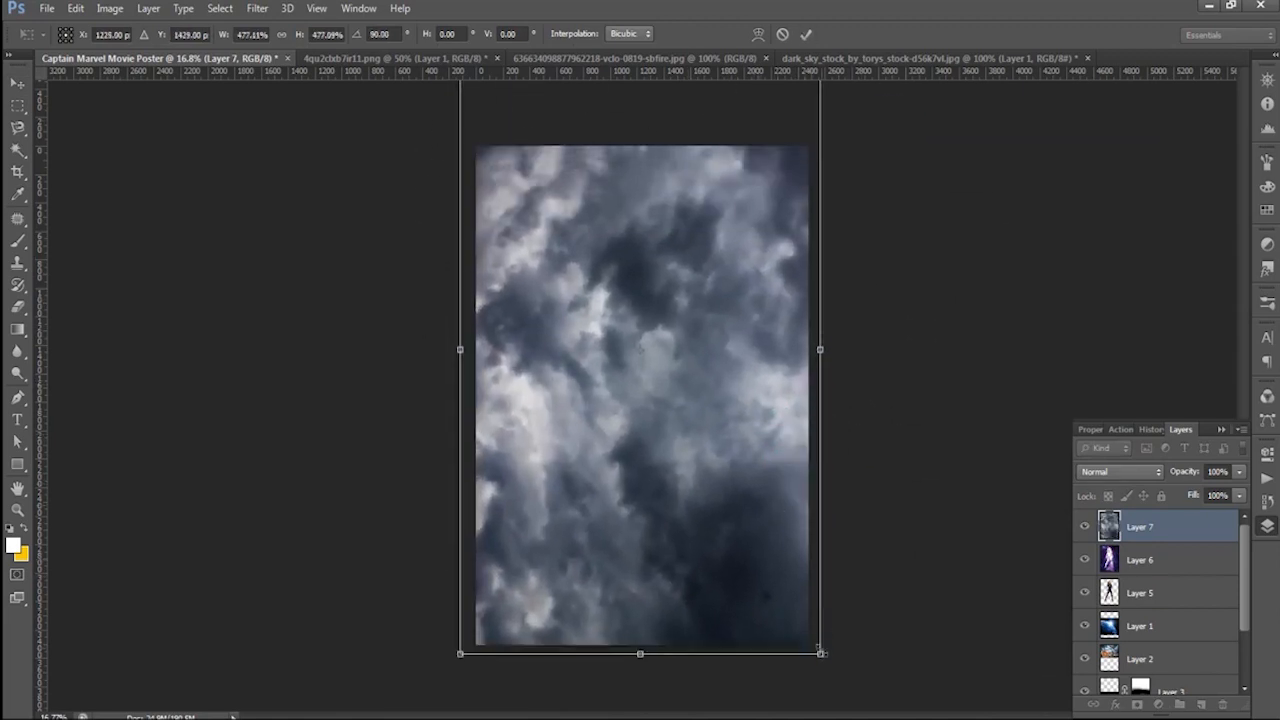
{"action": "left_click", "coordinate": [806, 34]}
- Try the dark sky layer beneath Layer 1 with different blend modes, including Linear Burn, Screen, Linear Light and Divide
{"action": "left_click_drag", "start_coordinate": [1176, 545], "coordinate": [1174, 642]}
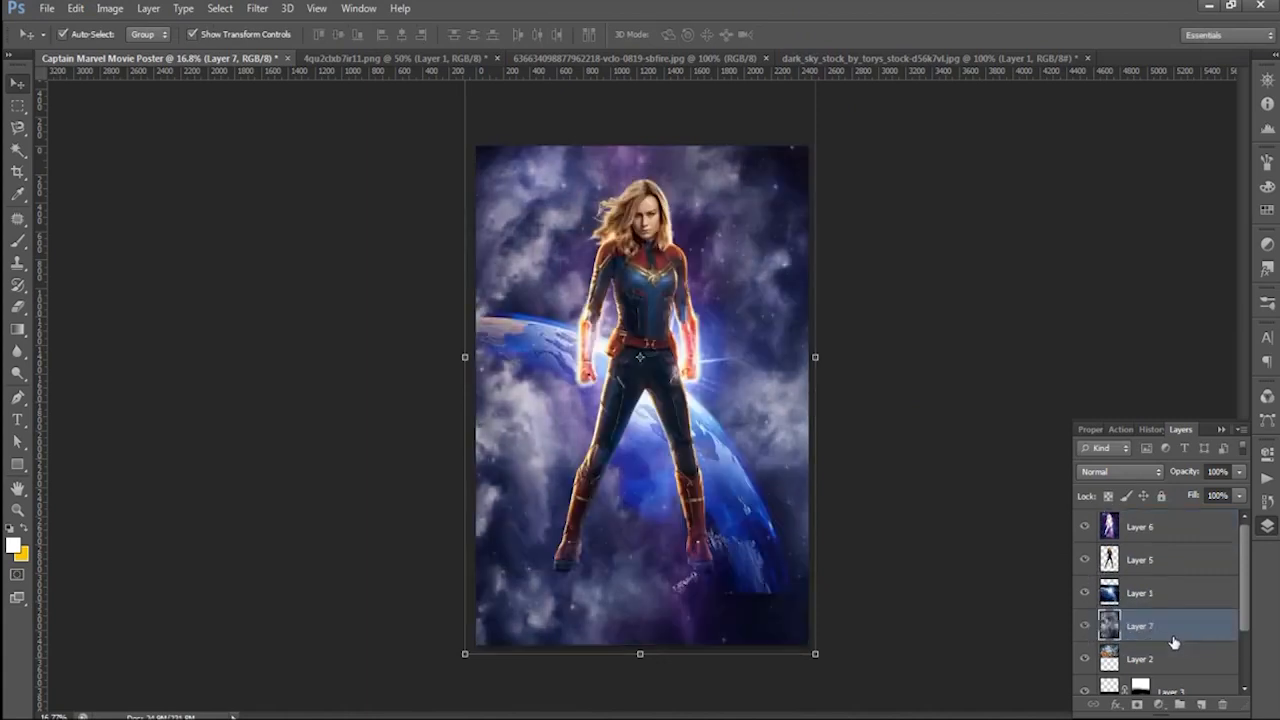
{"action": "left_click", "coordinate": [1120, 471]}
{"action": "left_click", "coordinate": [1110, 110]}
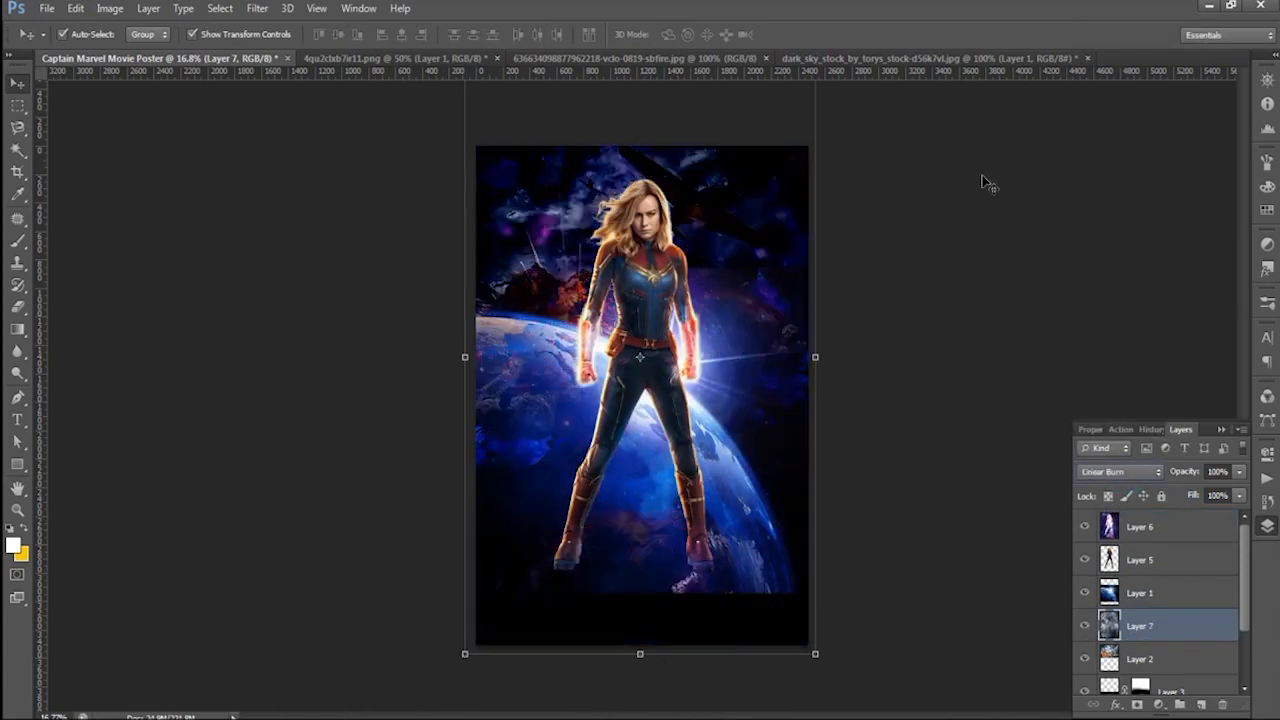
{"action": "key", "text": "Down"}
{"action": "key", "text": "Down"}
{"action": "key", "text": "Down"}
{"action": "key", "text": "Down"}
{"action": "key", "text": "Down"}
{"action": "key", "text": "Down"}
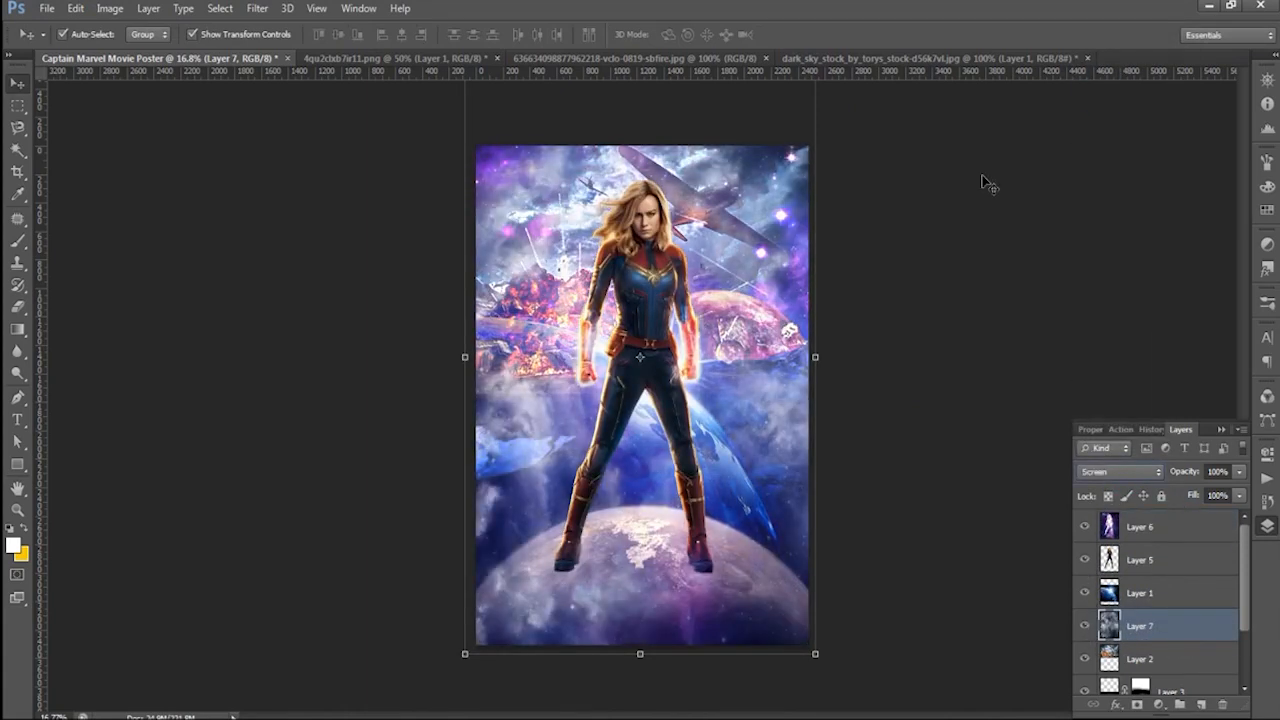
{"action": "key", "text": "Down"}
{"action": "key", "text": "Down"}
{"action": "key", "text": "Down"}
{"action": "key", "text": "Down"}
{"action": "key", "text": "Down"}
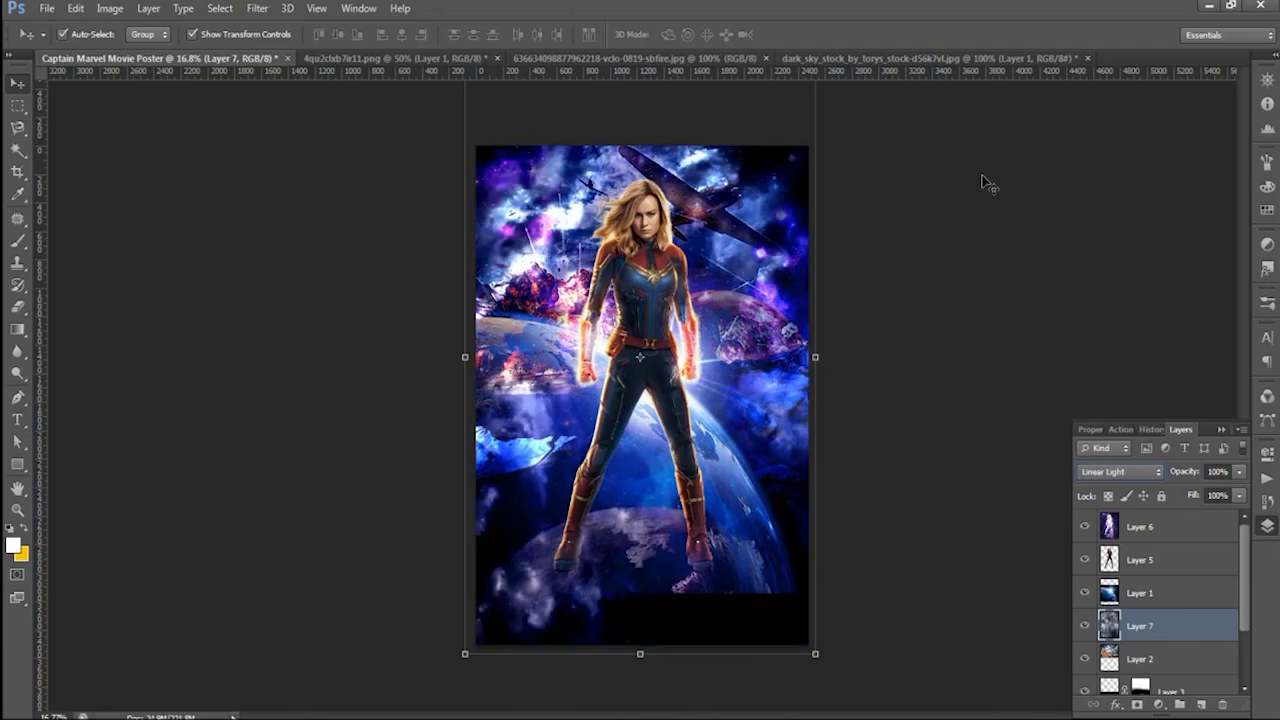
{"action": "key", "text": "Down"}
{"action": "key", "text": "Down"}
{"action": "key", "text": "Down"}
{"action": "key", "text": "Down"}
{"action": "key", "text": "Down"}
{"action": "key", "text": "Down"}
{"action": "key", "text": "Down"}
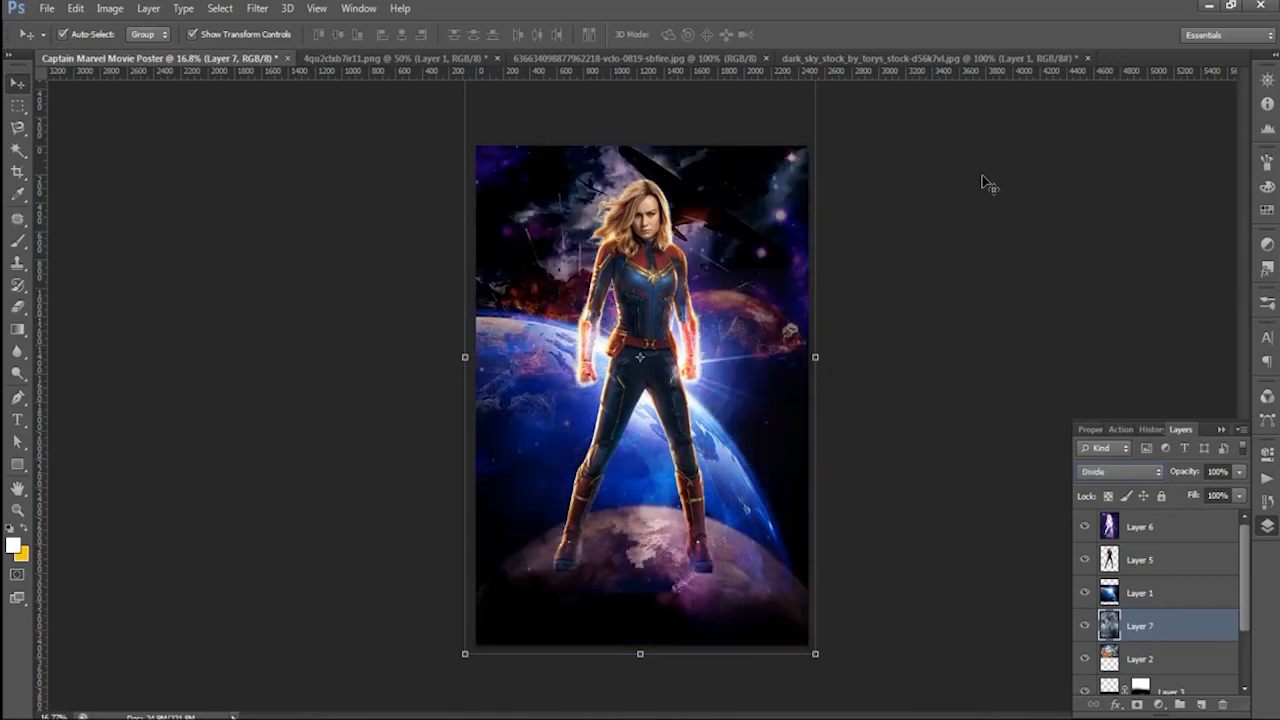
- Place the dark sky layer beneath Layer 2 and set its blend mode to Multiply
{"action": "left_click_drag", "start_coordinate": [1165, 632], "coordinate": [1175, 671]}
{"action": "left_click", "coordinate": [1134, 474]}
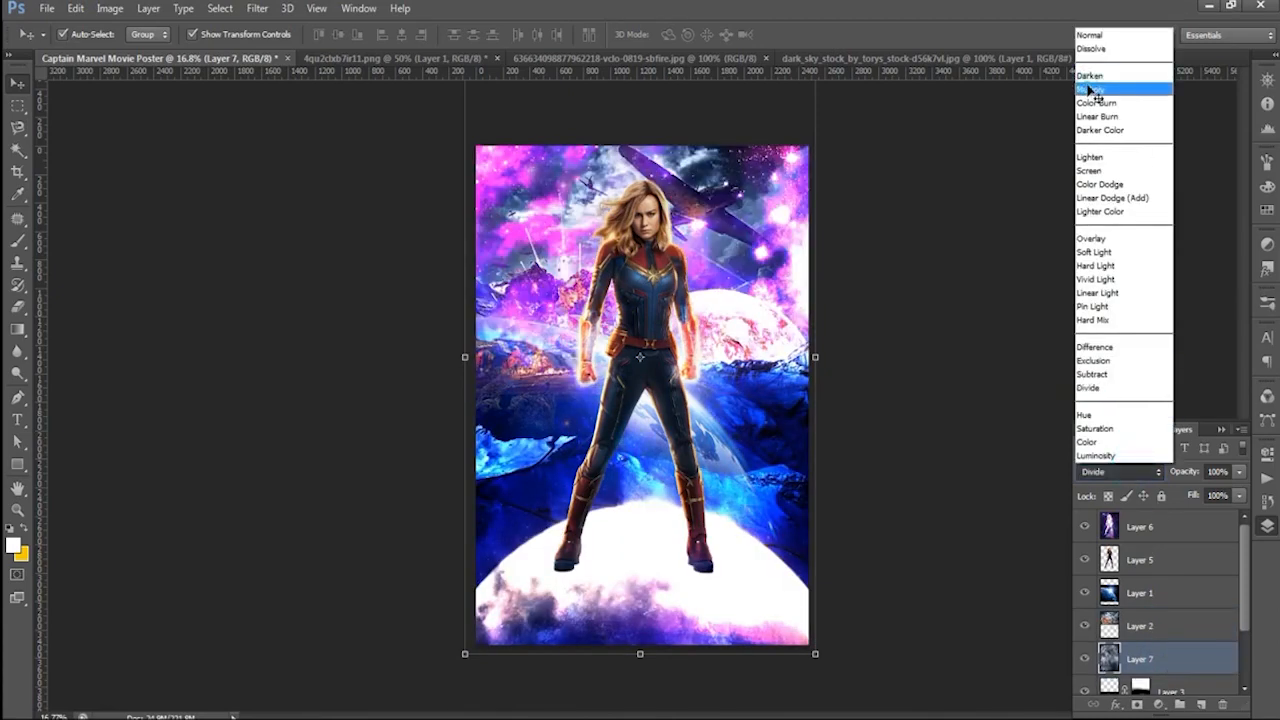
{"action": "left_click", "coordinate": [1110, 86]}
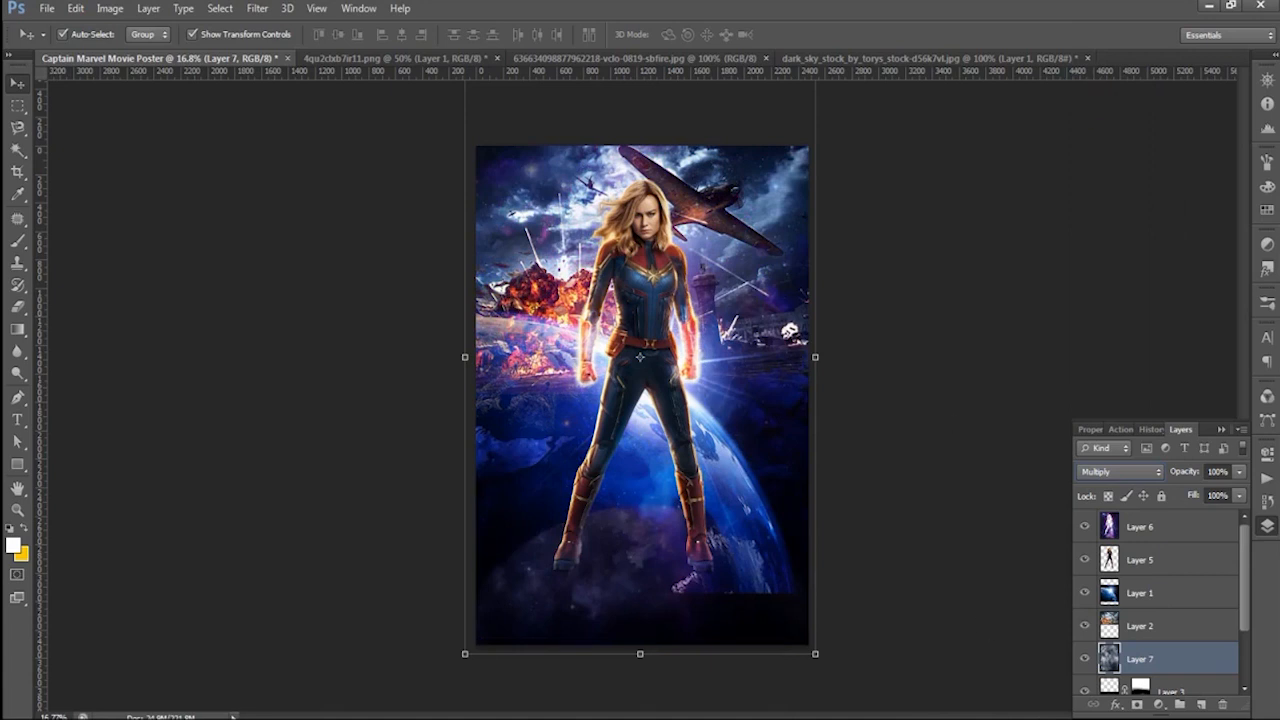
- Add a layer mask to the dark sky layer and paint black over both planets with a size 900 brush at 92% opacity
{"action": "left_click", "coordinate": [1137, 705]}
{"action": "key", "text": "b"}
{"action": "mouse_move", "coordinate": [640, 600]}
{"action": "left_mouse_down"}
{"action": "mouse_move", "coordinate": [700, 615]}
{"action": "mouse_move", "coordinate": [708, 545]}
{"action": "mouse_move", "coordinate": [687, 655]}
{"action": "left_mouse_up"}
{"action": "mouse_move", "coordinate": [529, 647]}
{"action": "left_mouse_down"}
{"action": "mouse_move", "coordinate": [600, 617]}
{"action": "mouse_move", "coordinate": [507, 577]}
{"action": "left_mouse_up"}
{"action": "scroll", "coordinate": [838, 477], "scroll_direction": "down", "scroll_amount": 1}
{"action": "scroll", "coordinate": [838, 477], "scroll_direction": "up", "scroll_amount": 2}
{"action": "mouse_move", "coordinate": [800, 355]}
{"action": "left_mouse_down"}
{"action": "mouse_move", "coordinate": [742, 363]}
{"action": "mouse_move", "coordinate": [866, 386]}
{"action": "left_mouse_up"}
{"action": "left_click_drag", "start_coordinate": [760, 290], "coordinate": [794, 437]}
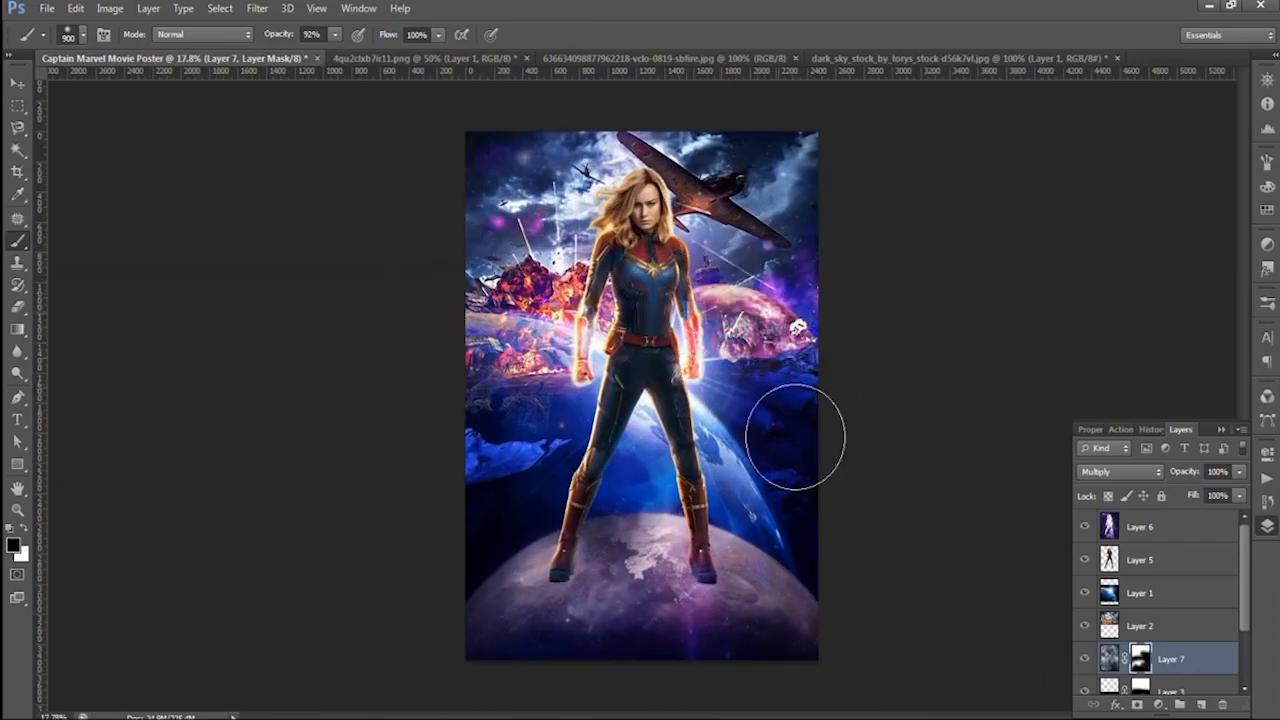
{"action": "key", "text": "v"}
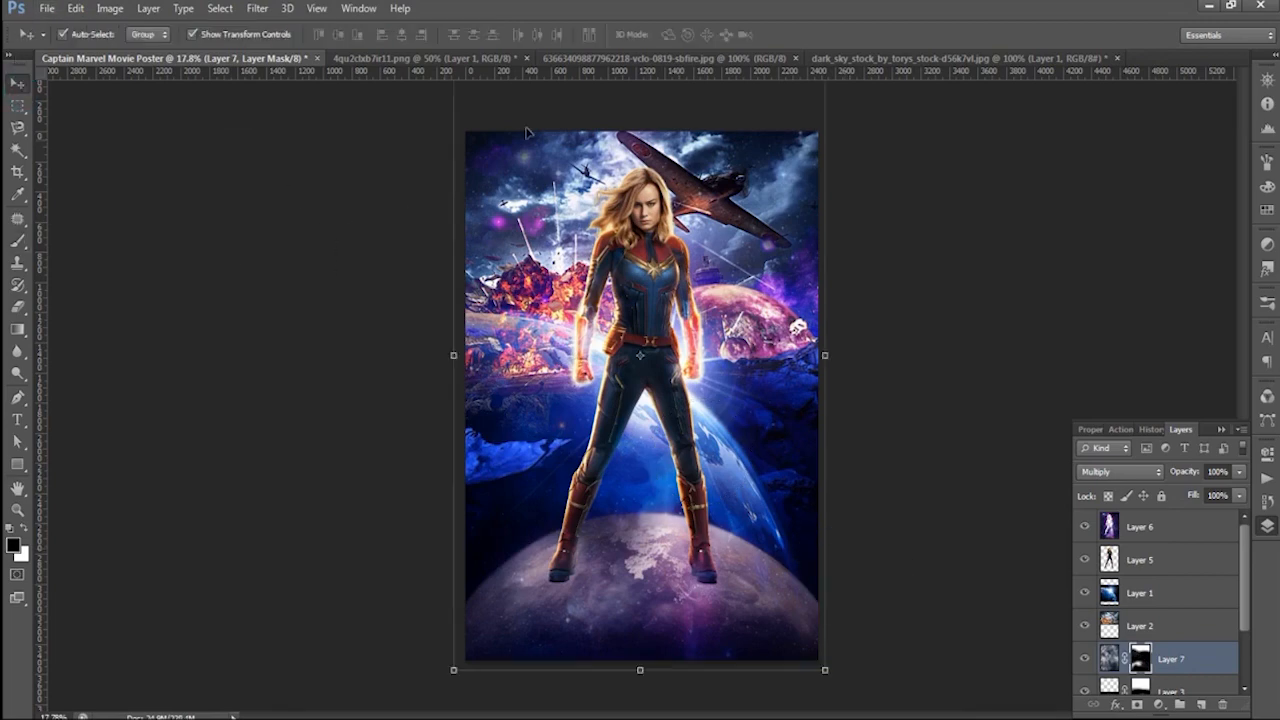
- Bring the sbfire image into the poster, scale it across the lower half and place its layer between Layer 6 and Layer 5
{"action": "left_click", "coordinate": [790, 61]}
{"action": "left_click_drag", "start_coordinate": [562, 492], "coordinate": [902, 586]}
{"action": "key", "text": "ctrl+t"}
{"action": "left_click_drag", "start_coordinate": [776, 523], "coordinate": [699, 612]}
{"action": "left_click", "coordinate": [808, 34]}
{"action": "left_click_drag", "start_coordinate": [1140, 659], "coordinate": [1140, 555]}
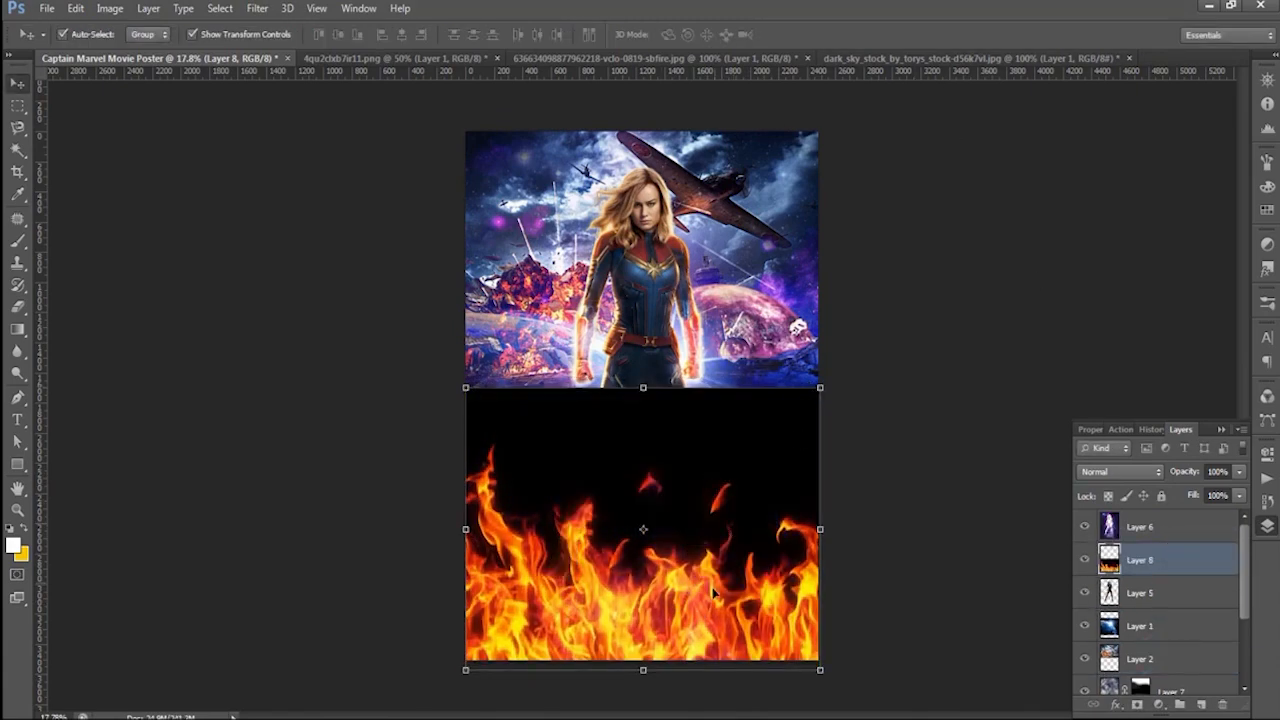
- Try different blend modes on the fire layer, including Screen, Lighter Color, Difference and Divide
{"action": "left_click", "coordinate": [1110, 472]}
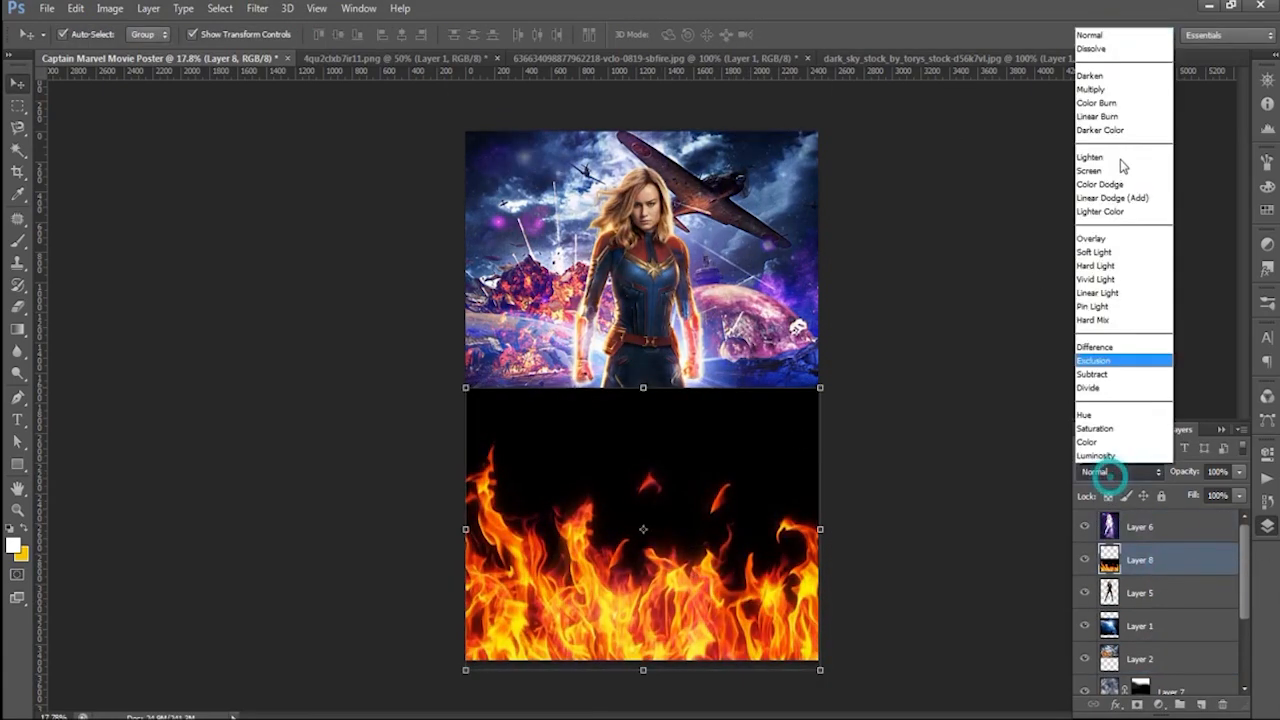
{"action": "left_click", "coordinate": [1097, 176]}
{"action": "key", "text": "shift+plus"}
{"action": "key", "text": "shift+plus"}
{"action": "key", "text": "shift+plus"}
{"action": "key", "text": "shift+plus"}
{"action": "key", "text": "shift+plus"}
{"action": "key", "text": "shift+plus"}
{"action": "key", "text": "shift+plus"}
{"action": "key", "text": "shift+plus"}
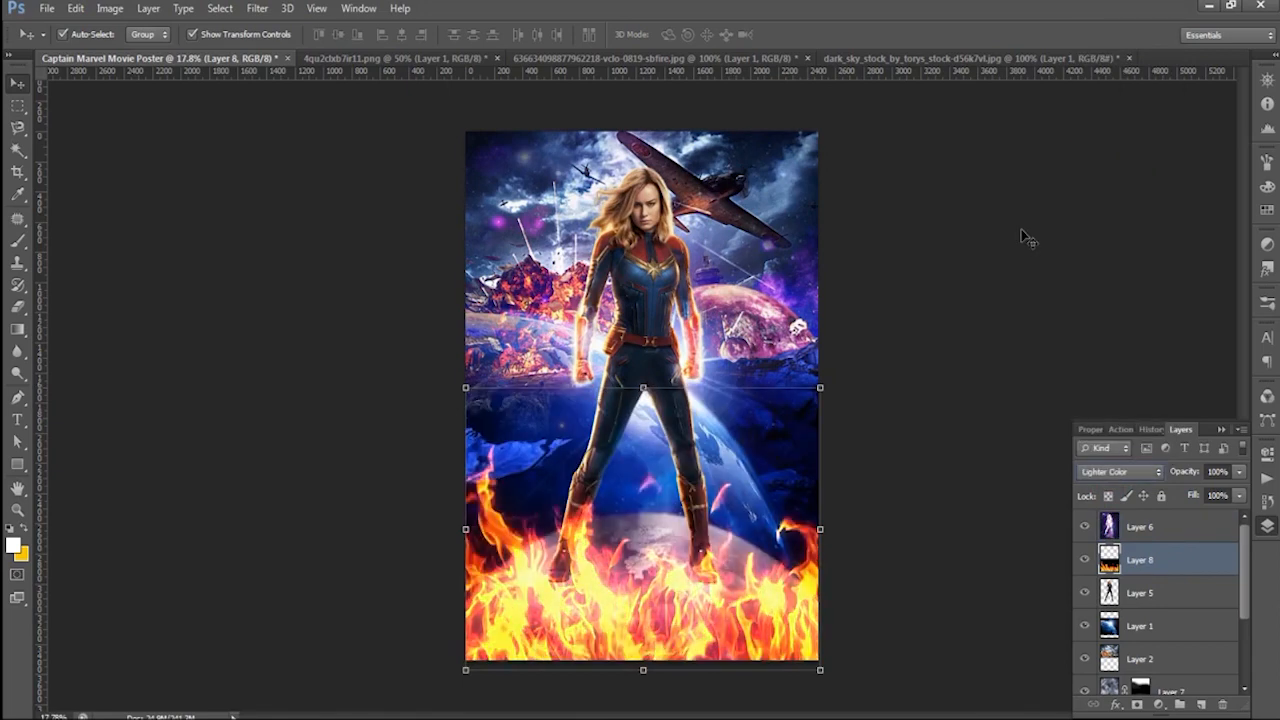
{"action": "key", "text": "shift+plus"}
{"action": "key", "text": "shift+plus"}
{"action": "key", "text": "shift+plus"}
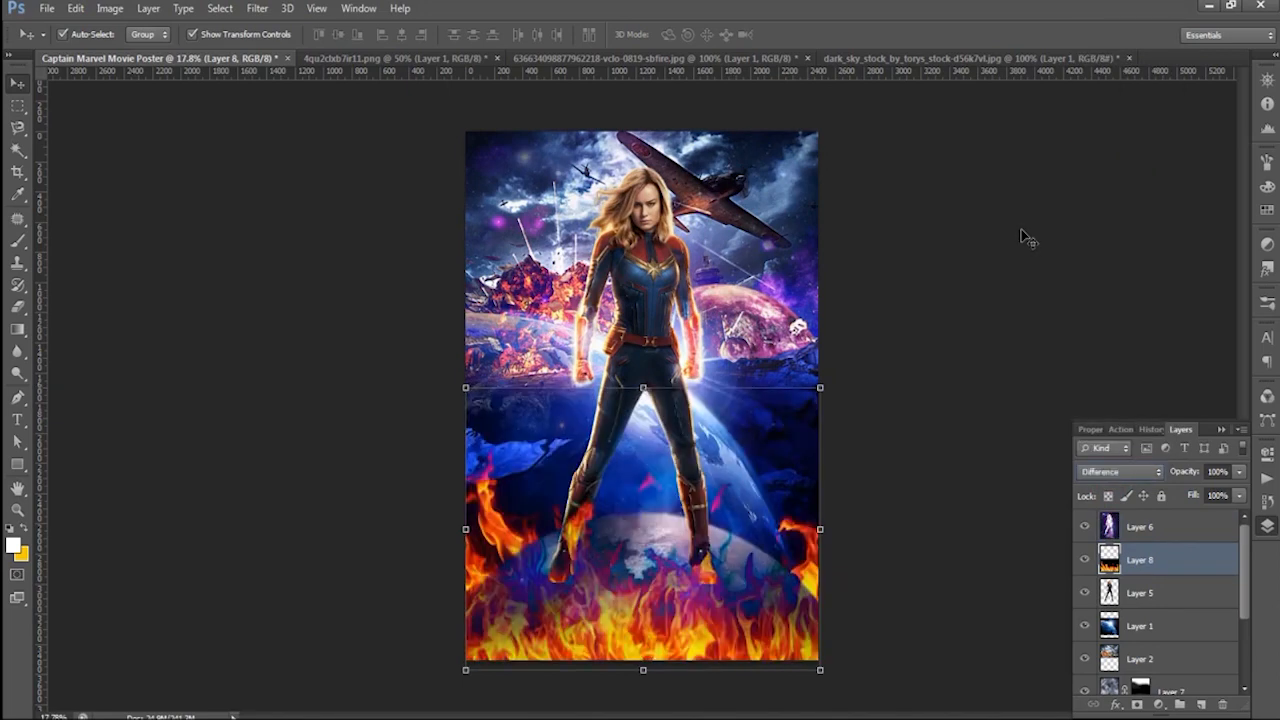
{"action": "key", "text": "shift+plus"}
{"action": "key", "text": "shift+plus"}
{"action": "key", "text": "shift+plus"}
{"action": "key", "text": "shift+plus"}
{"action": "key", "text": "shift+plus"}
{"action": "key", "text": "shift+plus"}
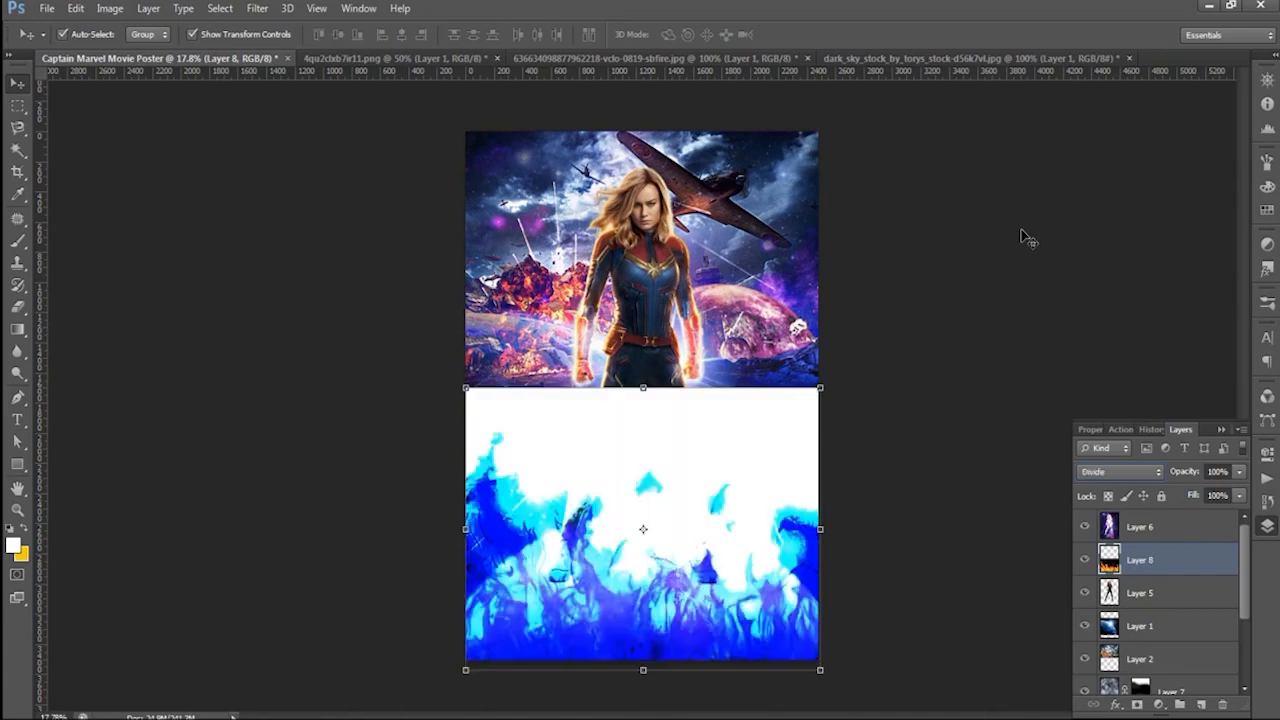
- Rotate the fire image by about 89° and position it along the poster's left edge
{"action": "left_click_drag", "start_coordinate": [843, 381], "coordinate": [728, 664]}
{"action": "left_click_drag", "start_coordinate": [551, 464], "coordinate": [501, 354]}
{"action": "left_click_drag", "start_coordinate": [737, 218], "coordinate": [741, 222]}
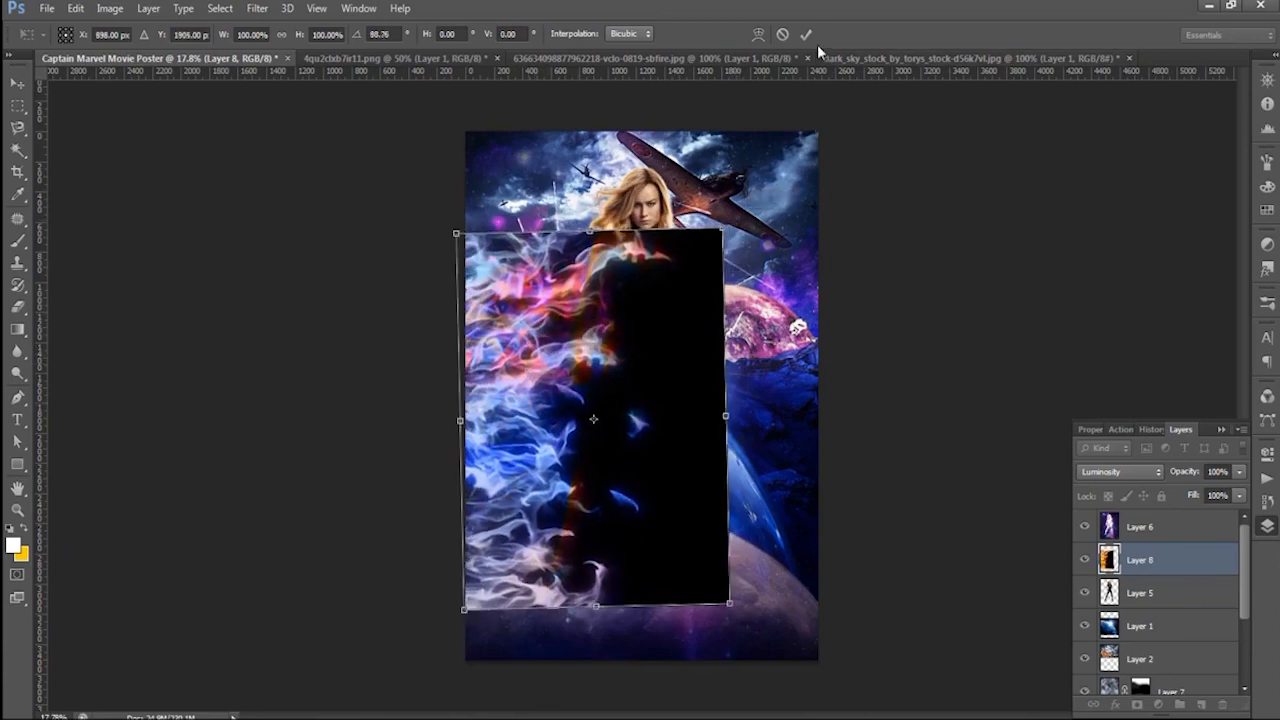
- Try blend modes on the rotated fire layer, including Multiply, Color Dodge, Linear Light, Saturation and Lighten
{"action": "left_click", "coordinate": [1115, 471]}
{"action": "left_click", "coordinate": [1110, 117]}
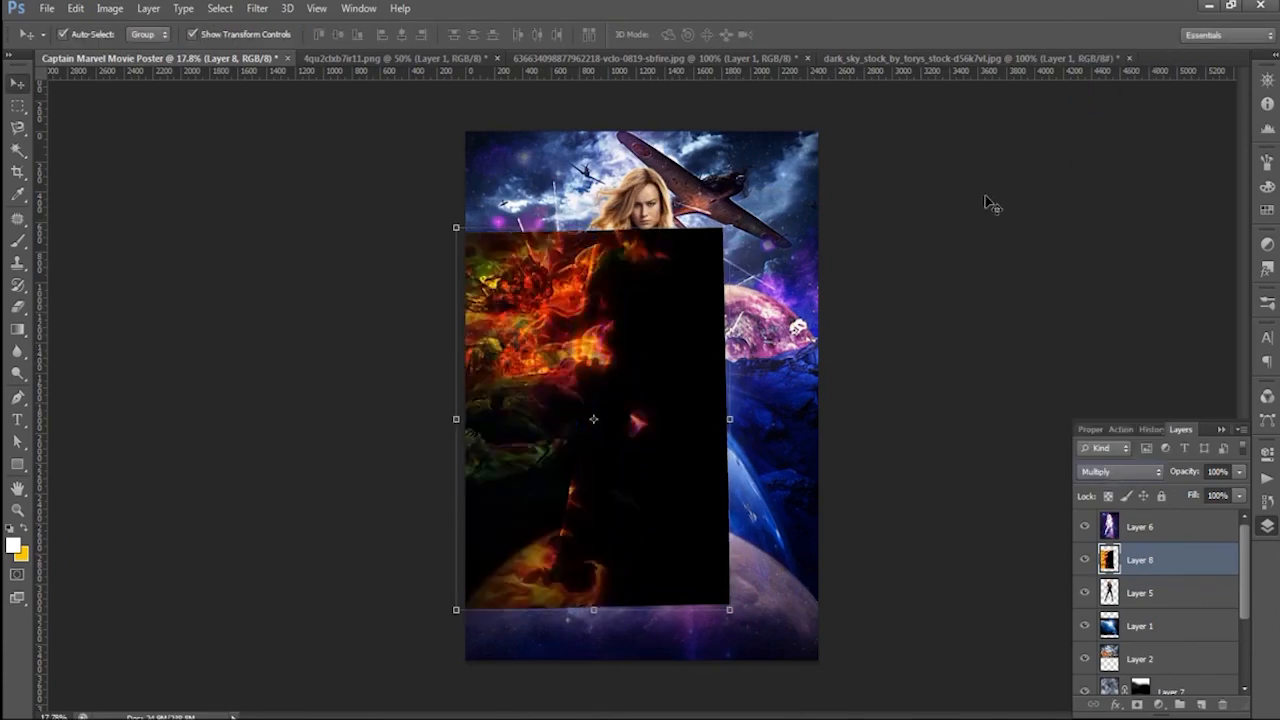
{"action": "key", "text": "Down"}
{"action": "key", "text": "Down"}
{"action": "key", "text": "Down"}
{"action": "key", "text": "Down"}
{"action": "key", "text": "Down"}
{"action": "key", "text": "Down"}
{"action": "key", "text": "Down"}
{"action": "key", "text": "Down"}
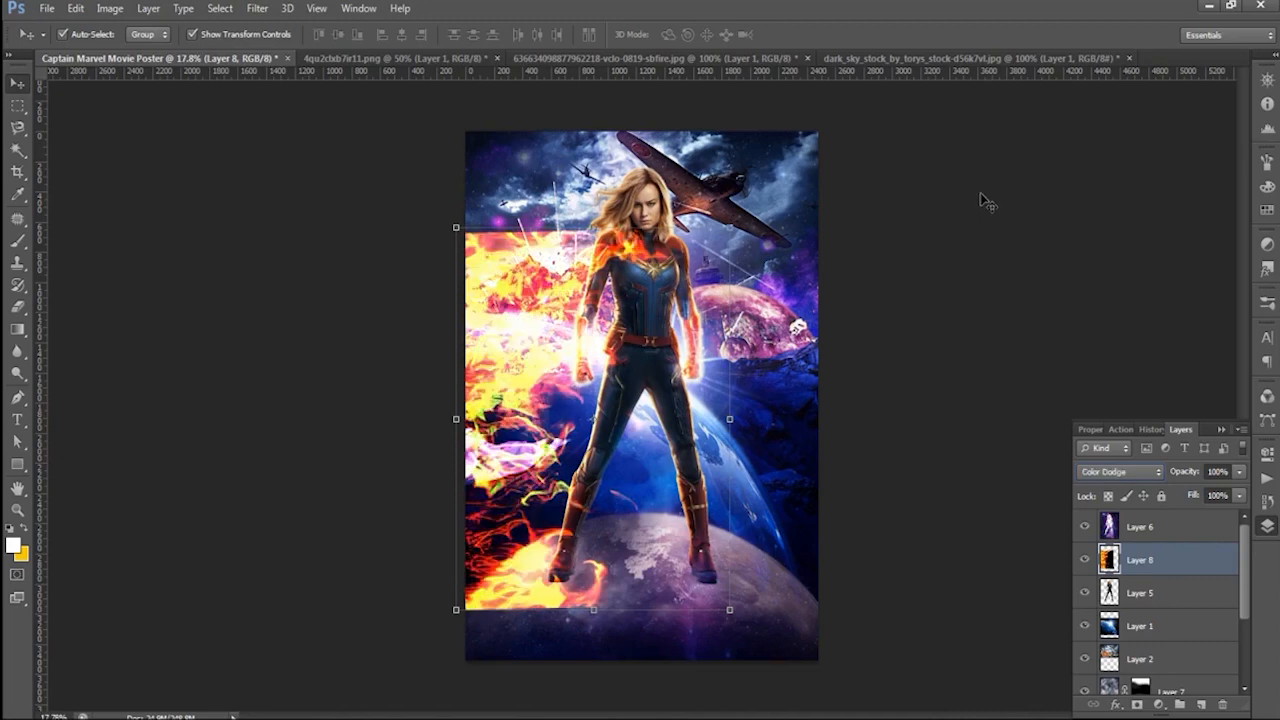
{"action": "key", "text": "Down"}
{"action": "key", "text": "Down"}
{"action": "key", "text": "Down"}
{"action": "key", "text": "Down"}
{"action": "key", "text": "Down"}
{"action": "key", "text": "Down"}
{"action": "key", "text": "Down"}
{"action": "key", "text": "Down"}
{"action": "key", "text": "Down"}
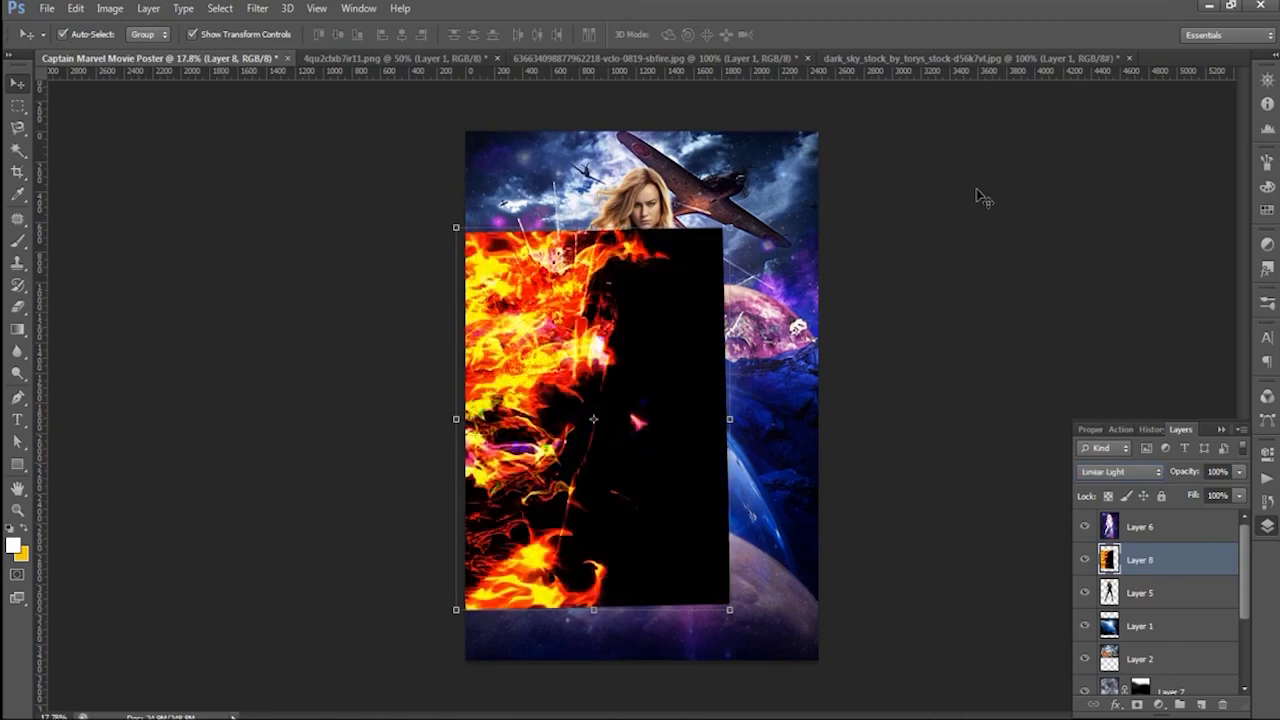
{"action": "key", "text": "Down"}
{"action": "key", "text": "Down"}
{"action": "key", "text": "Down"}
{"action": "key", "text": "Down"}
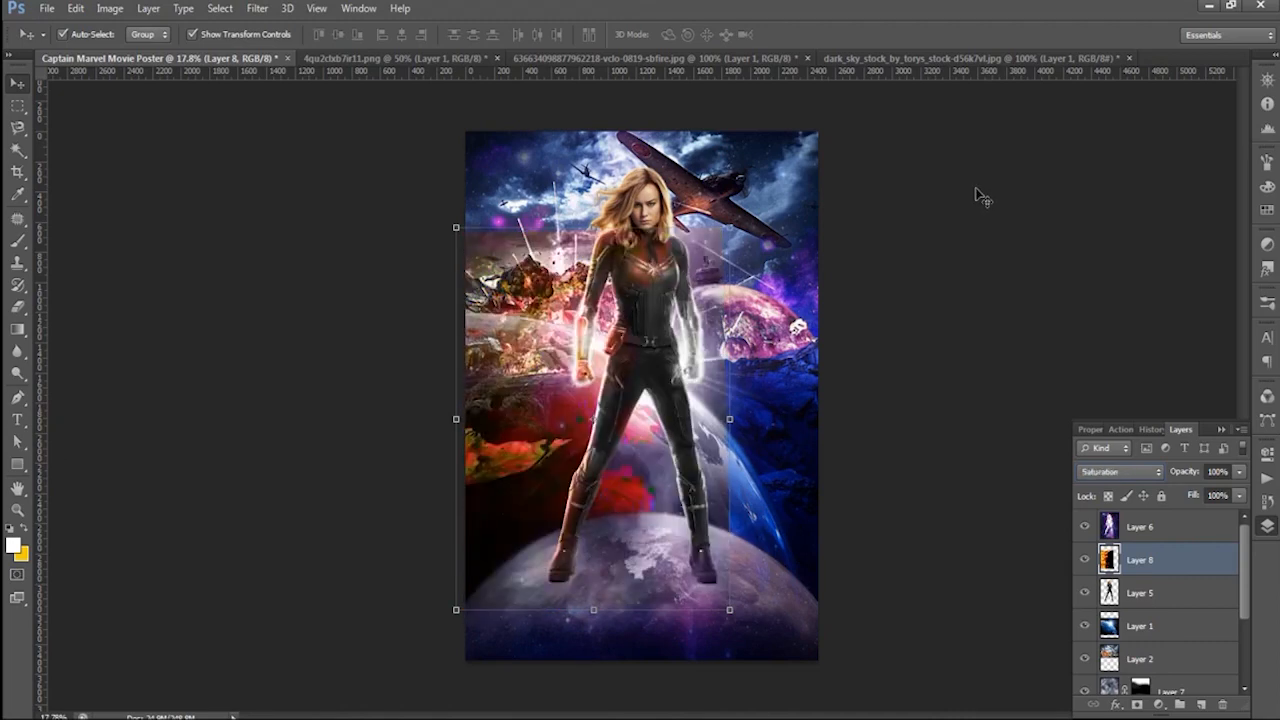
{"action": "key", "text": "Up"}
{"action": "key", "text": "Up"}
{"action": "key", "text": "Up"}
{"action": "key", "text": "Up"}
{"action": "key", "text": "Down"}
{"action": "key", "text": "Down"}
{"action": "key", "text": "Down"}
{"action": "key", "text": "Down"}
{"action": "key", "text": "Up"}
{"action": "key", "text": "Up"}
{"action": "key", "text": "Up"}
{"action": "key", "text": "Up"}
{"action": "key", "text": "Up"}
{"action": "key", "text": "Up"}
{"action": "key", "text": "Up"}
{"action": "key", "text": "Up"}
{"action": "key", "text": "Up"}
{"action": "key", "text": "Up"}
{"action": "key", "text": "Up"}
{"action": "key", "text": "Up"}
{"action": "key", "text": "Up"}
{"action": "key", "text": "Up"}
{"action": "key", "text": "Up"}
{"action": "key", "text": "Up"}
{"action": "key", "text": "Up"}
{"action": "key", "text": "Up"}
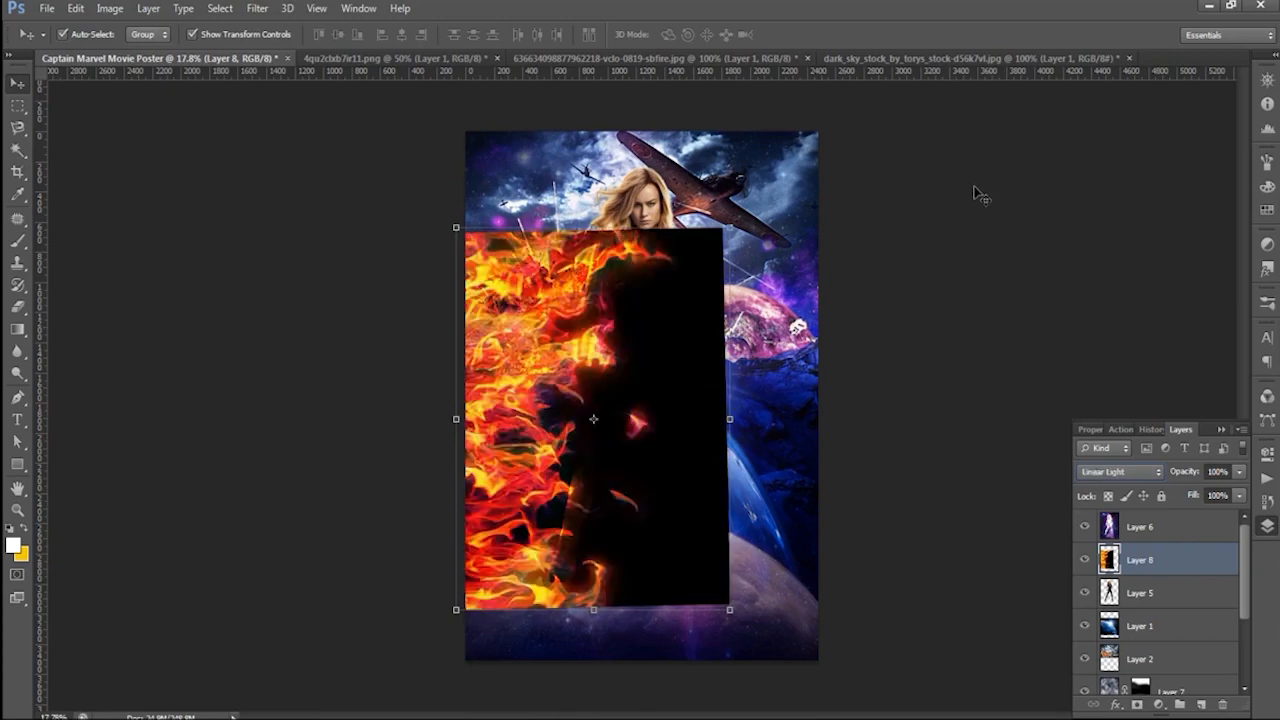
{"action": "key", "text": "Up"}
{"action": "key", "text": "Up"}
{"action": "key", "text": "Up"}
{"action": "key", "text": "Up"}
{"action": "key", "text": "Up"}
{"action": "key", "text": "Up"}
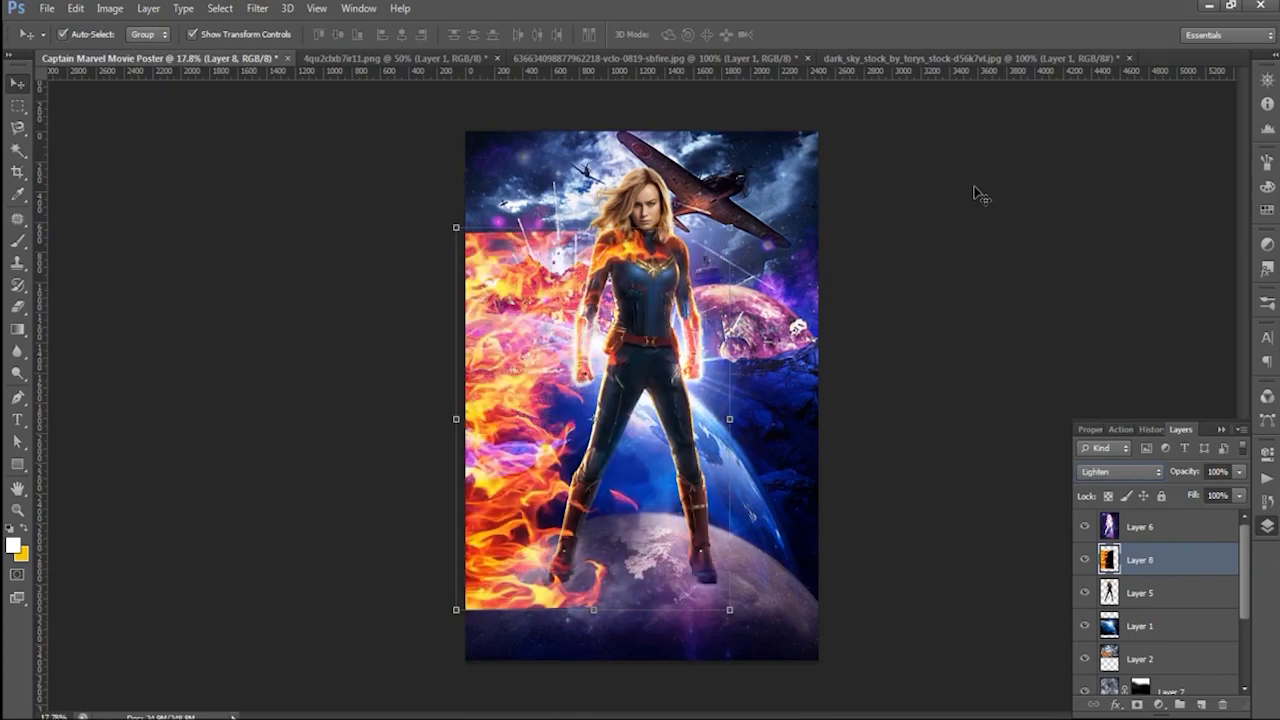
{"action": "left_click", "coordinate": [555, 268]}
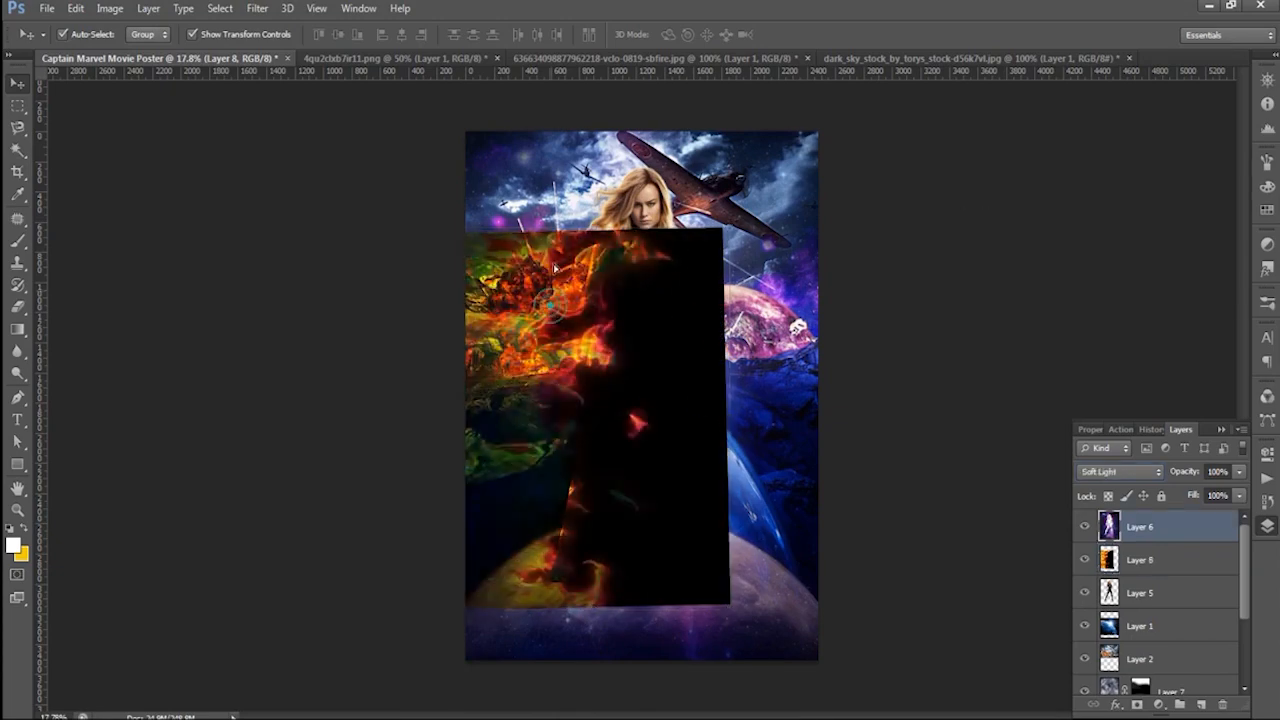
- Turn the fire image upright, fit it across the poster's upper half and place its layer beneath Layer 5
{"action": "left_click", "coordinate": [1137, 560]}
{"action": "key", "text": "ctrl+t"}
{"action": "left_click_drag", "start_coordinate": [738, 221], "coordinate": [491, 491]}
{"action": "left_click_drag", "start_coordinate": [716, 492], "coordinate": [755, 303]}
{"action": "left_click_drag", "start_coordinate": [829, 377], "coordinate": [824, 385]}
{"action": "left_click_drag", "start_coordinate": [775, 314], "coordinate": [788, 315]}
{"action": "left_click_drag", "start_coordinate": [835, 386], "coordinate": [836, 382]}
{"action": "key", "text": "Return"}
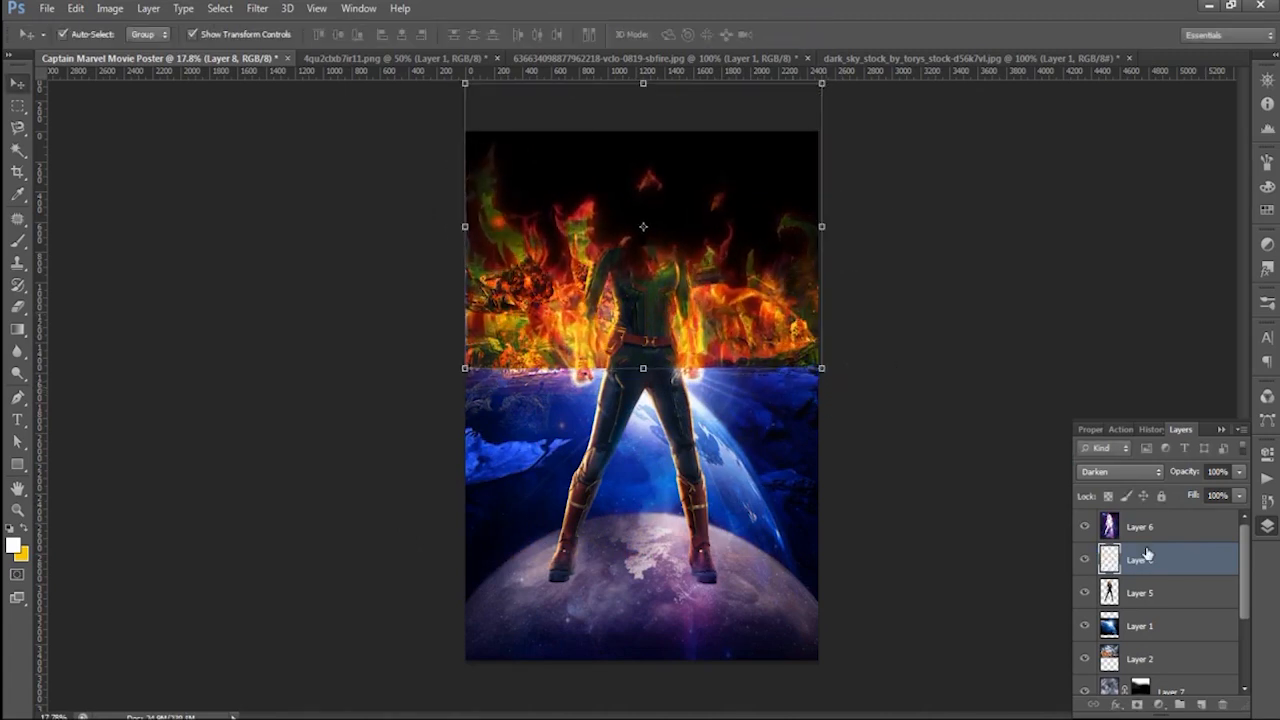
{"action": "left_click_drag", "start_coordinate": [1150, 567], "coordinate": [1150, 606]}
- Try different blend modes on the fire layer behind the character, including Multiply, Linear Dodge and Luminosity
{"action": "left_click", "coordinate": [1120, 471]}
{"action": "left_click", "coordinate": [1096, 93]}
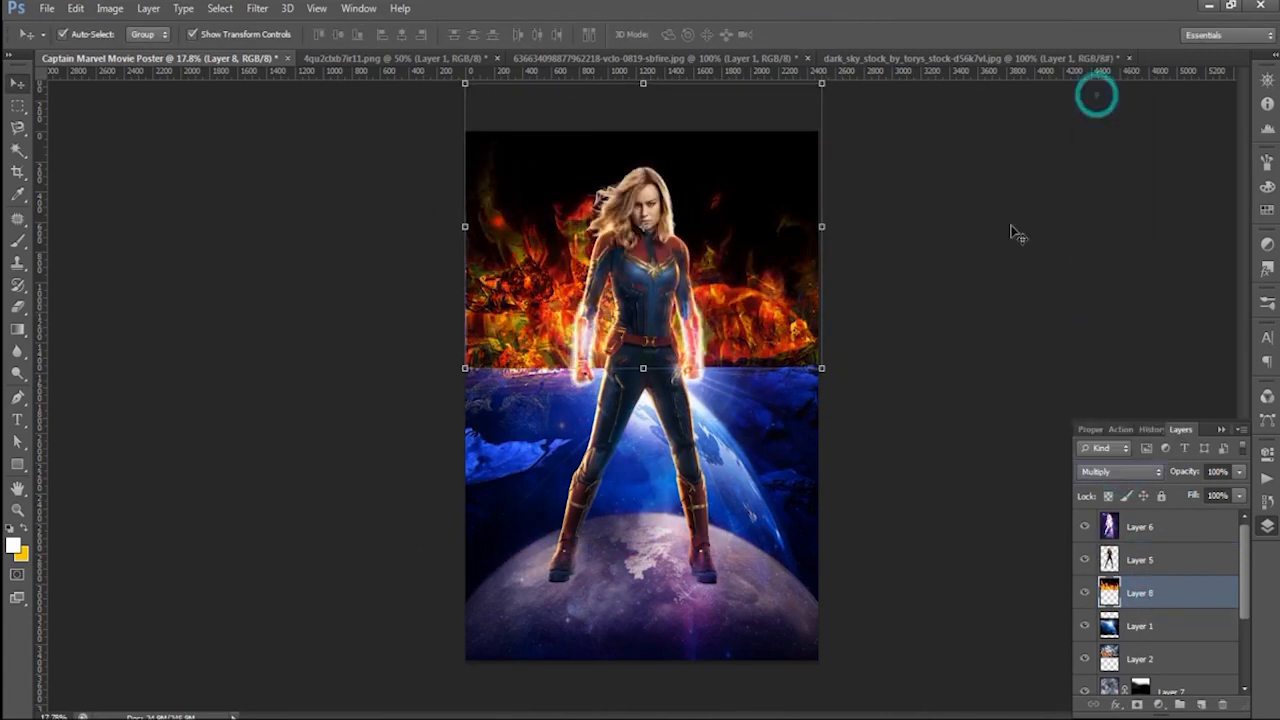
{"action": "key", "text": "Down"}
{"action": "key", "text": "Down"}
{"action": "key", "text": "Down"}
{"action": "key", "text": "Down"}
{"action": "key", "text": "Down"}
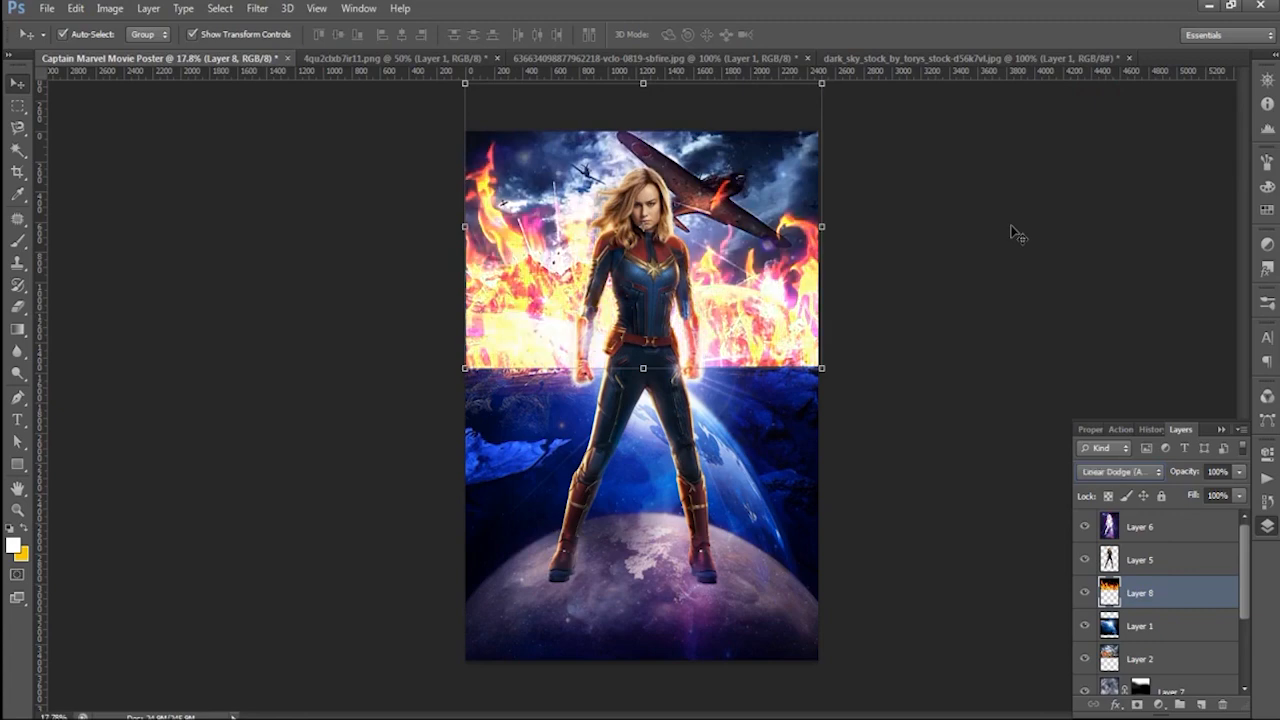
{"action": "key", "text": "Down"}
{"action": "key", "text": "Down"}
{"action": "key", "text": "Down"}
{"action": "key", "text": "Down"}
{"action": "key", "text": "Down"}
{"action": "key", "text": "Down"}
{"action": "key", "text": "Down"}
{"action": "key", "text": "Down"}
{"action": "key", "text": "Down"}
{"action": "key", "text": "Down"}
{"action": "key", "text": "Down"}
{"action": "key", "text": "Down"}
{"action": "key", "text": "Down"}
{"action": "key", "text": "Down"}
{"action": "key", "text": "Down"}
{"action": "key", "text": "Down"}
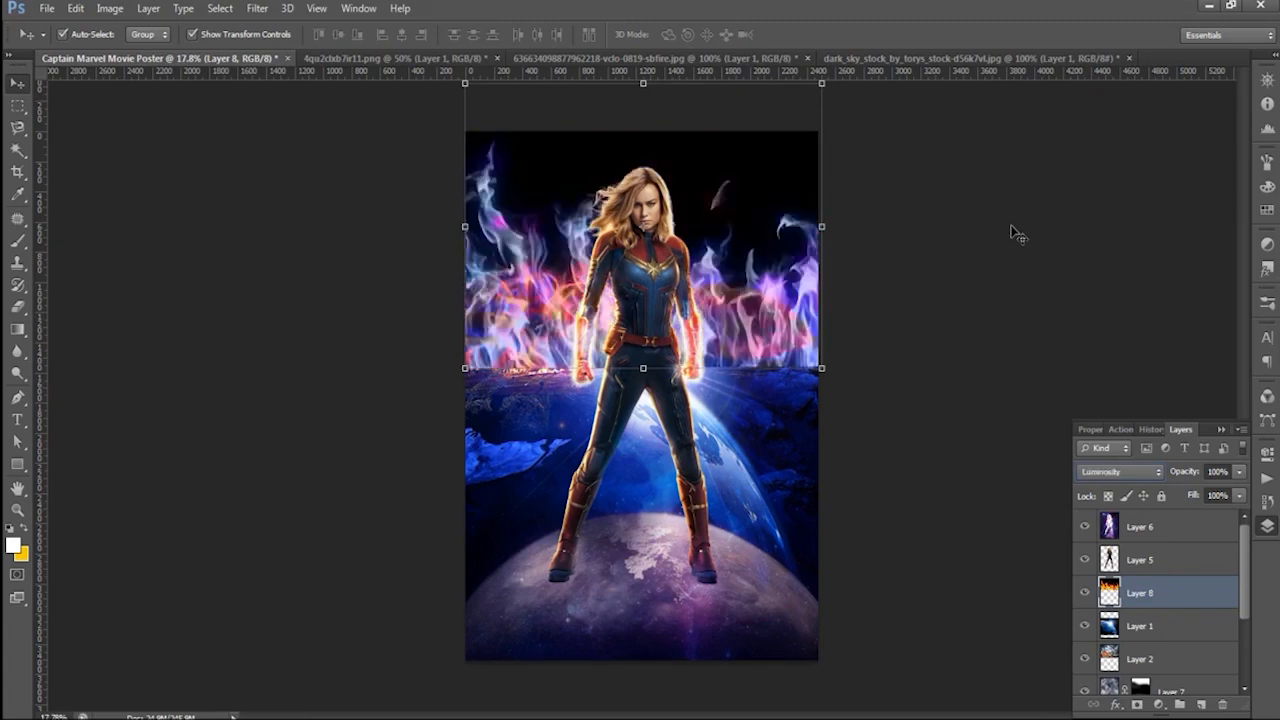
- Set the blend mode of the fire layer to Screen
{"action": "key", "text": "Up"}
{"action": "key", "text": "Up"}
{"action": "key", "text": "Up"}
{"action": "key", "text": "Up"}
{"action": "key", "text": "Up"}
{"action": "key", "text": "Up"}
{"action": "key", "text": "Up"}
{"action": "key", "text": "Up"}
{"action": "key", "text": "Up"}
{"action": "key", "text": "Up"}
{"action": "key", "text": "Up"}
{"action": "key", "text": "Up"}
{"action": "key", "text": "Up"}
{"action": "key", "text": "Up"}
{"action": "key", "text": "Up"}
{"action": "key", "text": "Up"}
{"action": "key", "text": "Up"}
{"action": "key", "text": "Up"}
{"action": "key", "text": "Up"}
{"action": "key", "text": "Up"}
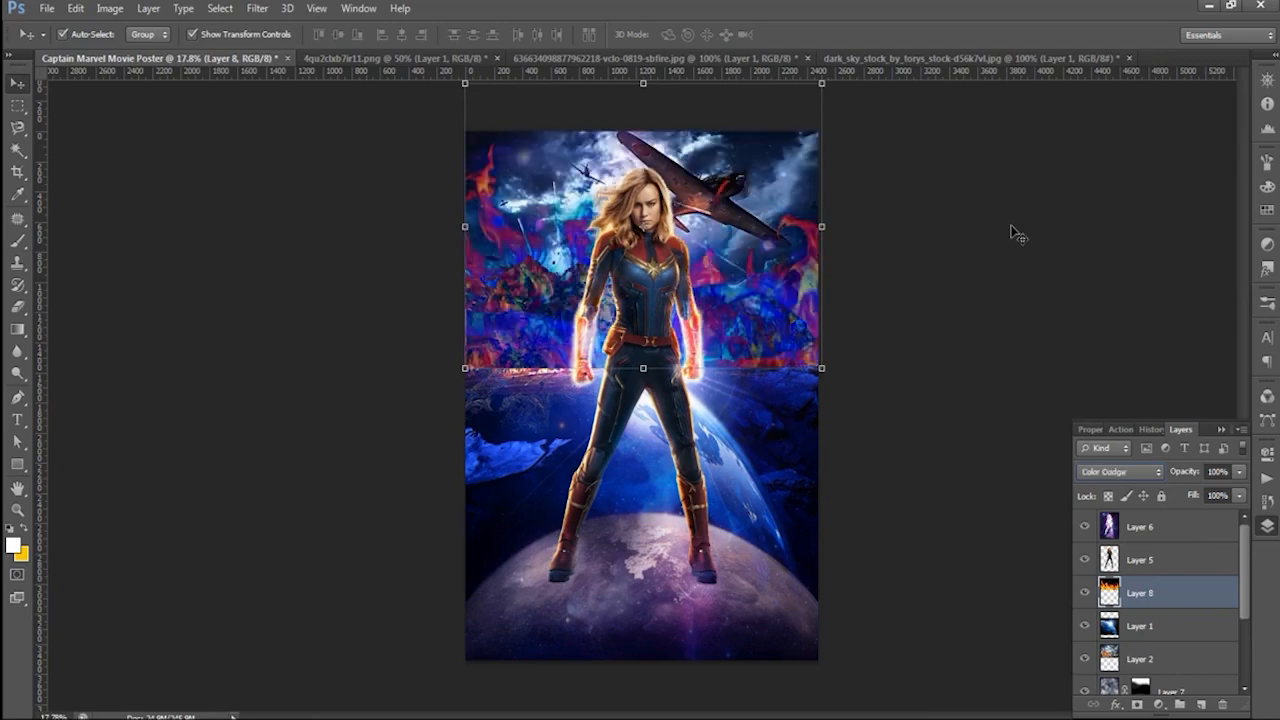
{"action": "key", "text": "Down"}
{"action": "key", "text": "Down"}
{"action": "key", "text": "Down"}
{"action": "key", "text": "Down"}
{"action": "key", "text": "Down"}
{"action": "key", "text": "Down"}
{"action": "key", "text": "Down"}
{"action": "key", "text": "Down"}
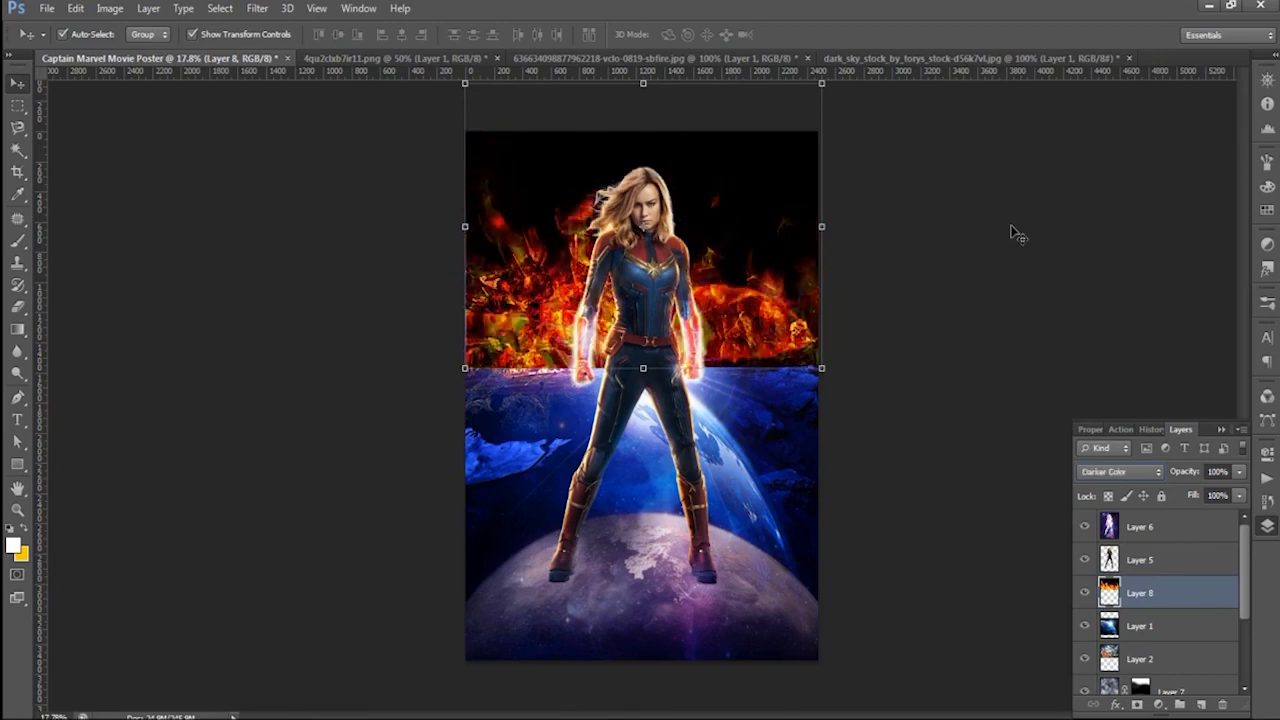
- Add a layer mask to the fire layer and paint away most of the flames with a black size 900 brush at 92% opacity
{"action": "left_click", "coordinate": [1138, 706]}
{"action": "key", "text": "b"}
{"action": "key", "text": "d"}
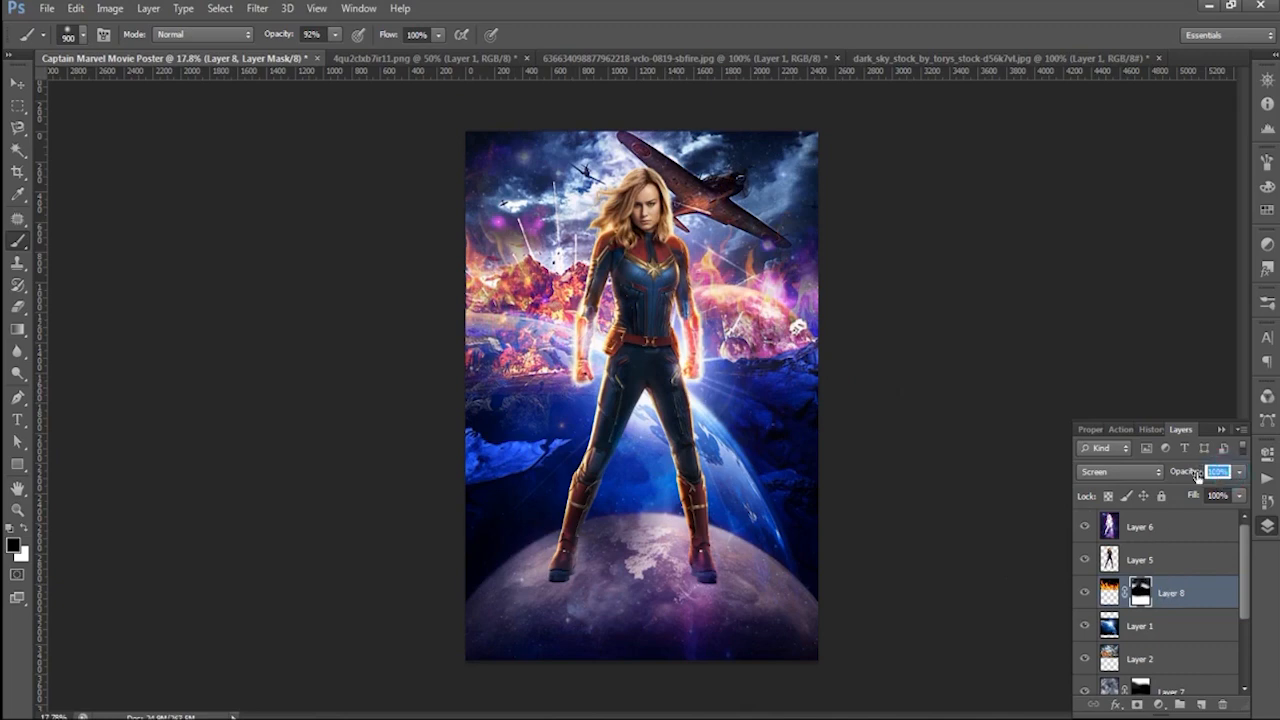
- Create a new empty layer between the character on Layer 5 and the masked fire on Layer 8
{"action": "scroll", "coordinate": [303, 280], "scroll_direction": "down", "scroll_amount": 1}
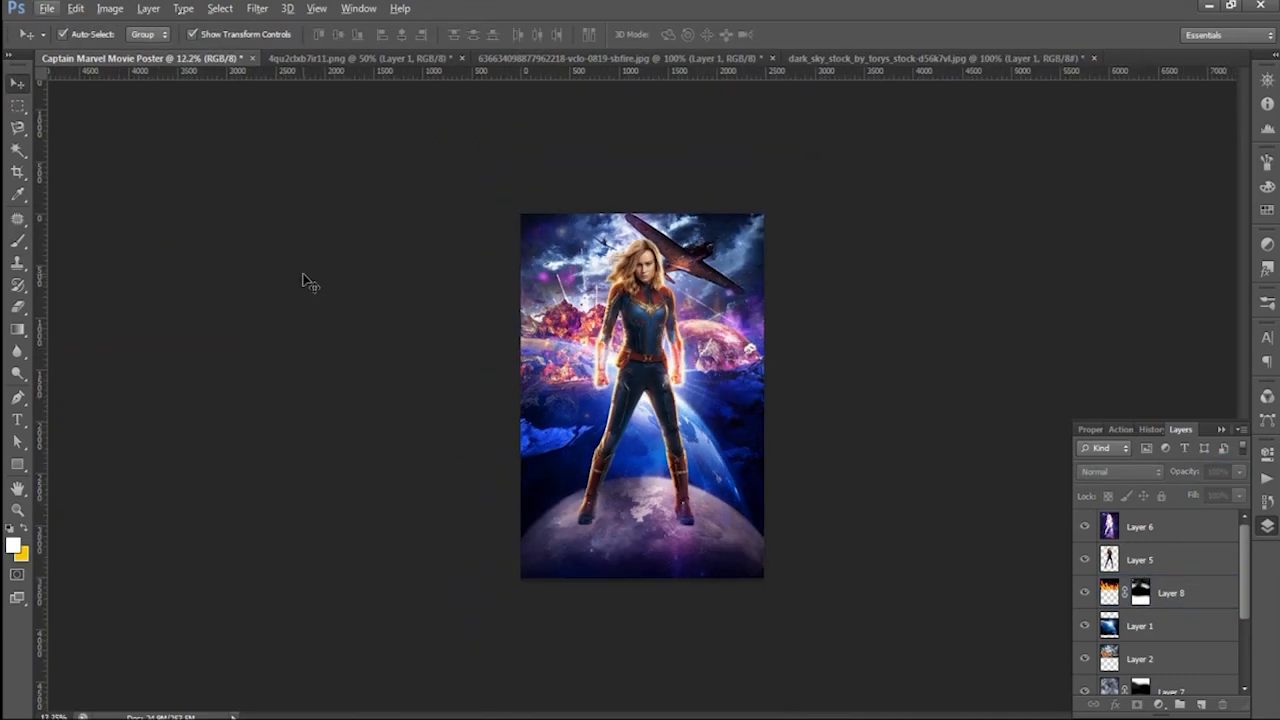
{"action": "scroll", "coordinate": [600, 440], "scroll_direction": "up", "scroll_amount": 7}
{"action": "scroll", "coordinate": [611, 637], "scroll_direction": "down", "scroll_amount": 3}
{"action": "scroll", "coordinate": [545, 375], "scroll_direction": "up", "scroll_amount": 3}
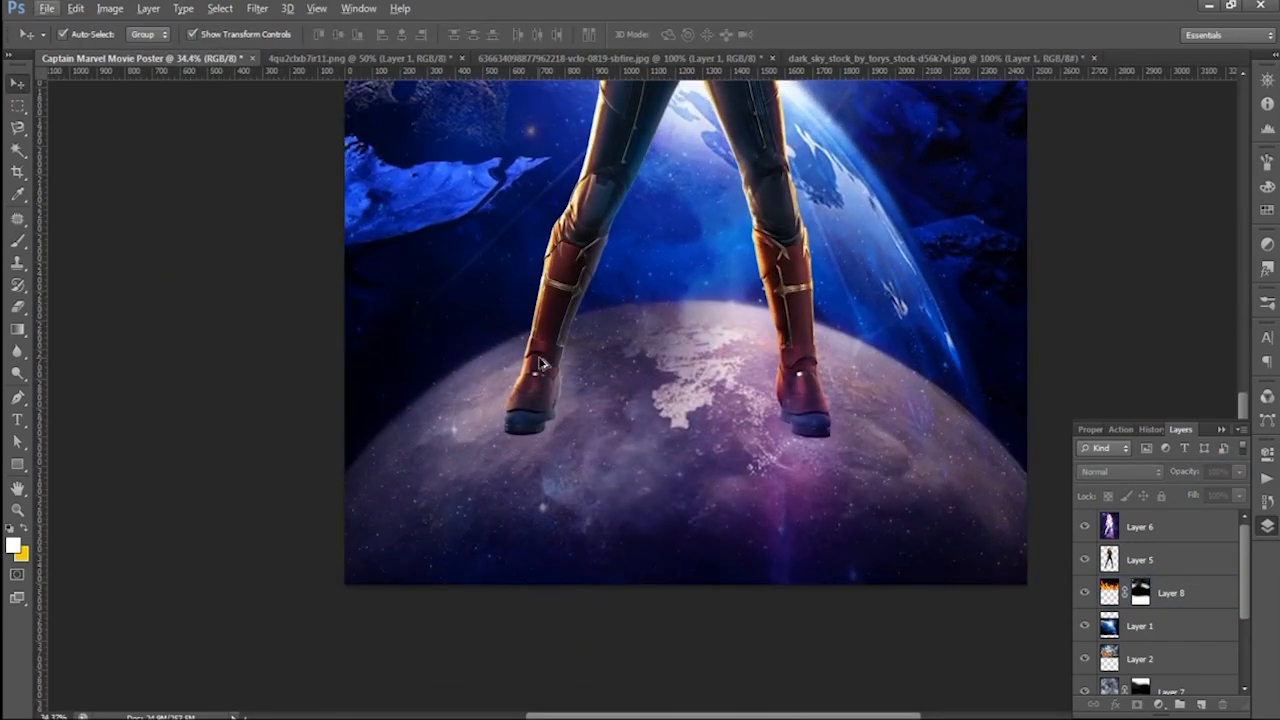
{"action": "left_click", "coordinate": [1185, 558]}
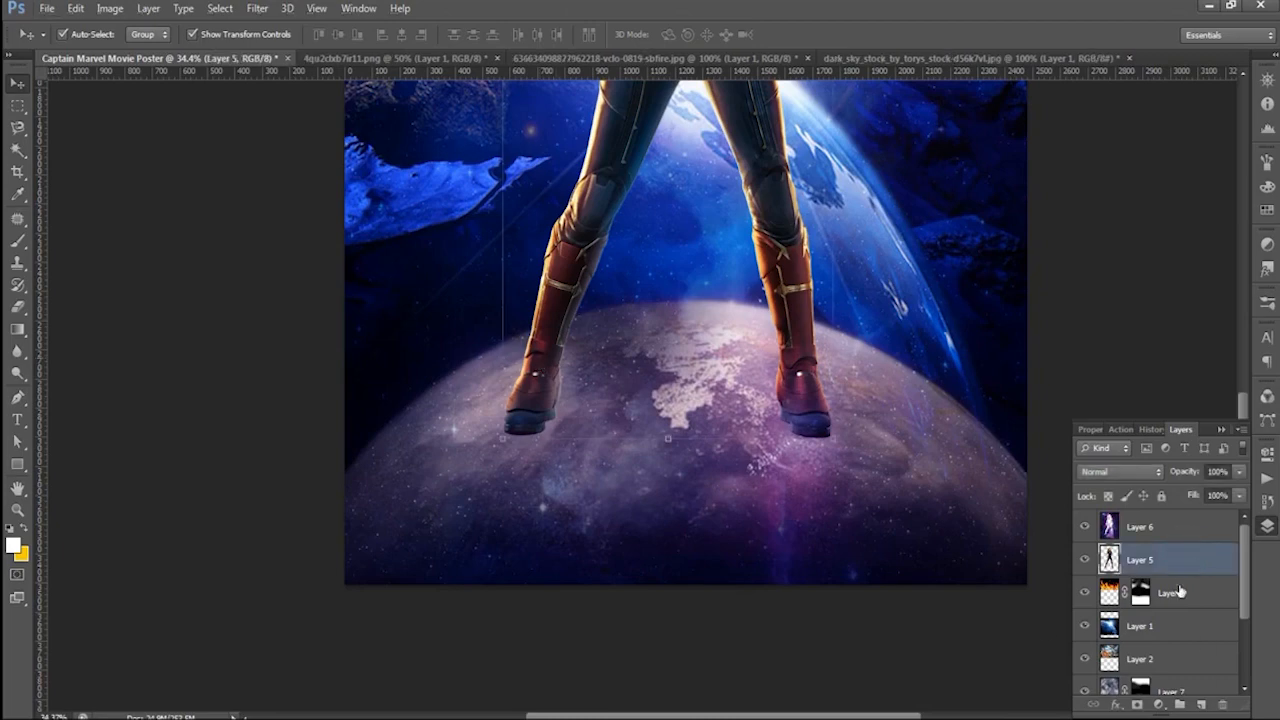
{"action": "left_click", "coordinate": [1180, 592]}
{"action": "left_click", "coordinate": [1201, 704]}
- Paint white clouds around the character's boots on Layer 9 with a cloud-shaped brush at size 1200 and 92% opacity
{"action": "key", "text": "b"}
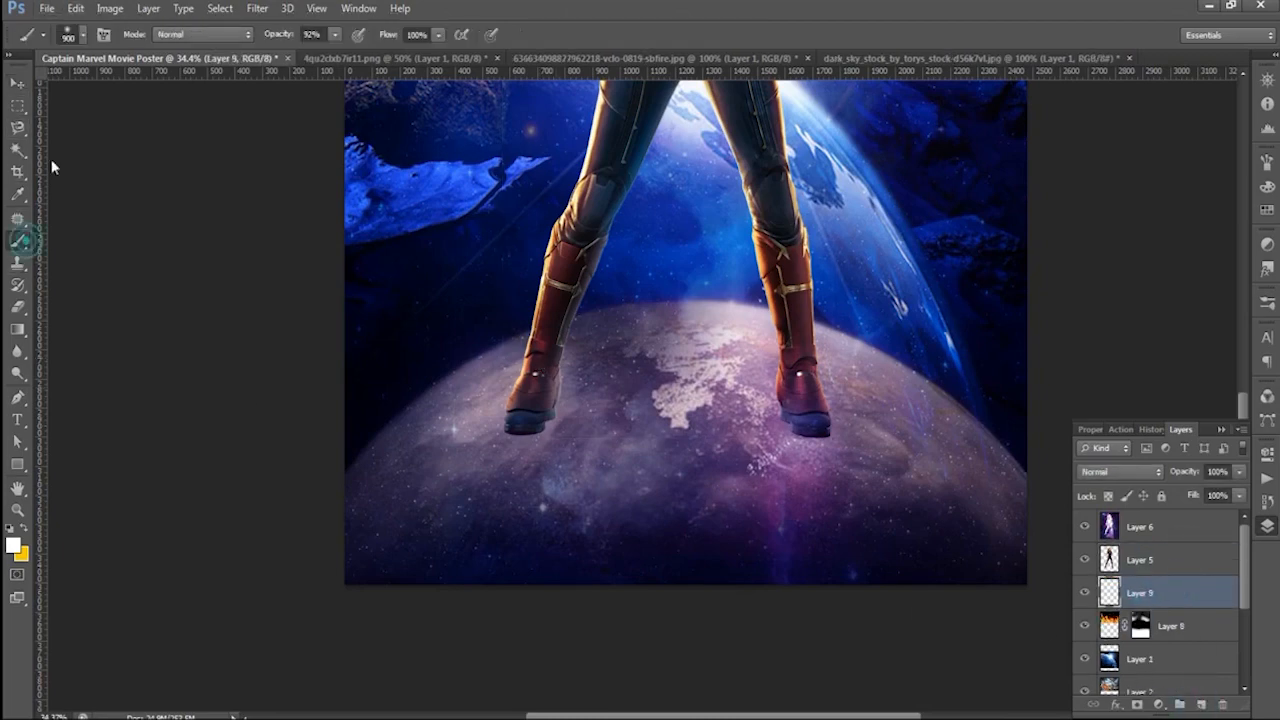
{"action": "left_click", "coordinate": [85, 40]}
{"action": "scroll", "coordinate": [145, 403], "scroll_direction": "down", "scroll_amount": 5}
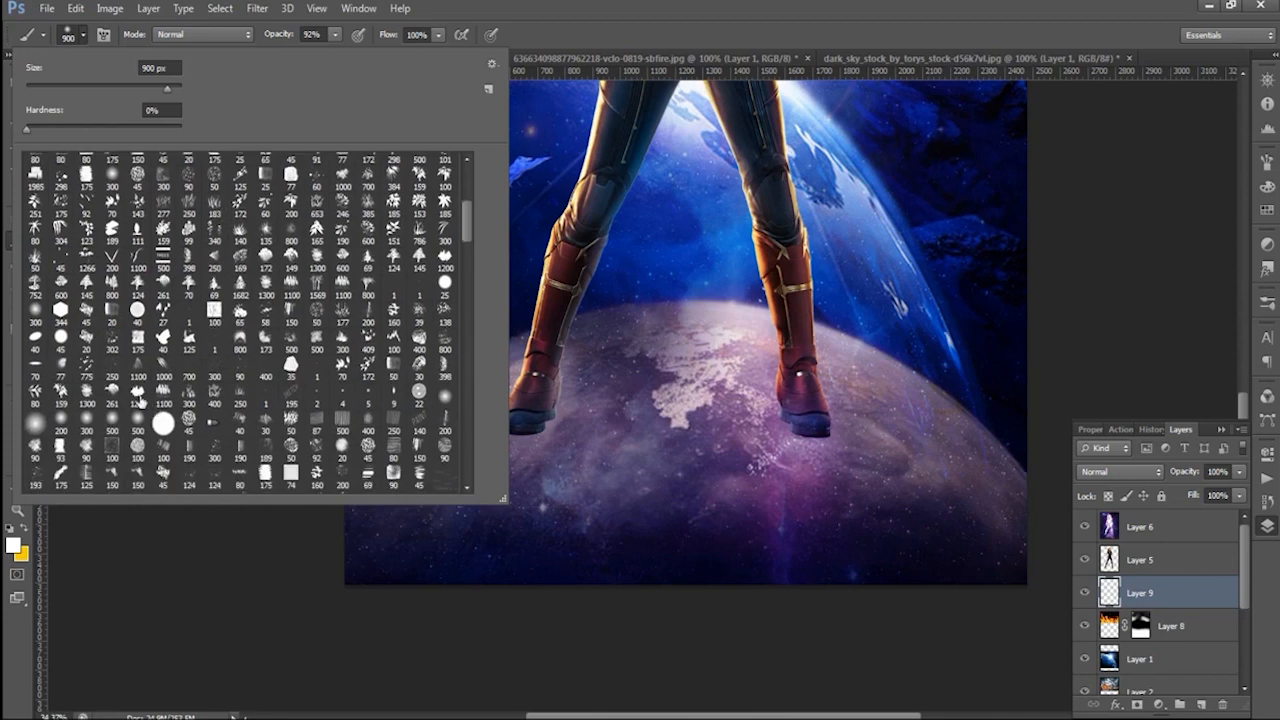
{"action": "double_click", "coordinate": [112, 390]}
{"action": "key", "text": "bracketright"}
{"action": "key", "text": "bracketright"}
{"action": "key", "text": "bracketright"}
{"action": "key", "text": "bracketright"}
{"action": "key", "text": "bracketright"}
{"action": "key", "text": "bracketright"}
{"action": "left_click", "coordinate": [507, 441]}
{"action": "key", "text": "bracketright"}
{"action": "key", "text": "bracketright"}
{"action": "key", "text": "bracketright"}
{"action": "key", "text": "bracketright"}
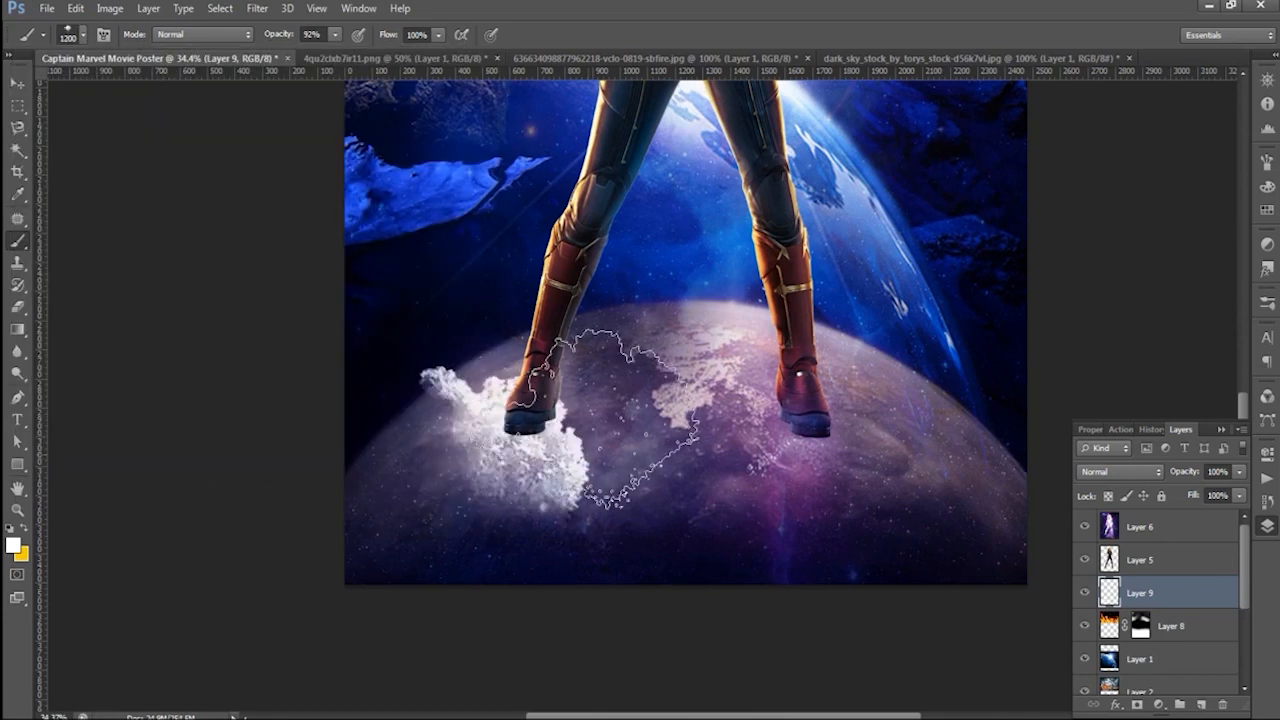
{"action": "left_click", "coordinate": [612, 438]}
{"action": "left_click", "coordinate": [495, 498]}
{"action": "left_click", "coordinate": [812, 475]}
{"action": "key", "text": "ctrl+0"}
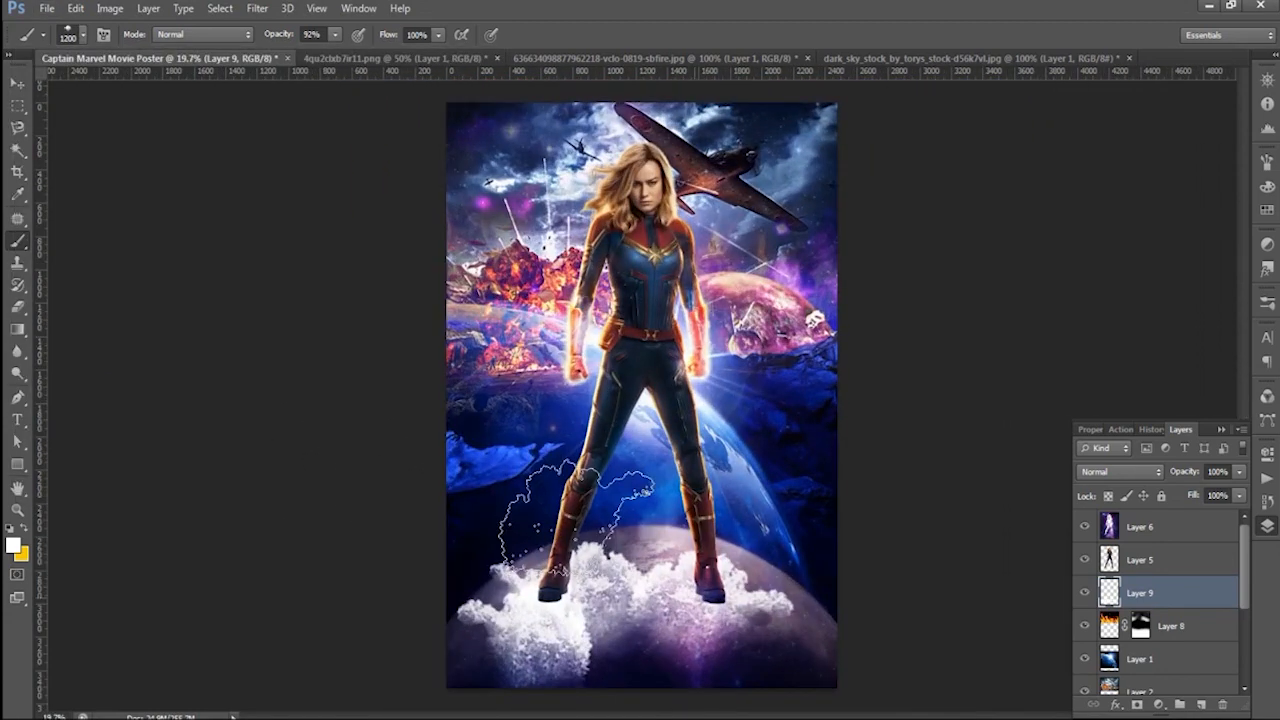
- Lock the transparent pixels of Layer 9 and fill its clouds with orange fba113
{"action": "key", "text": "v"}
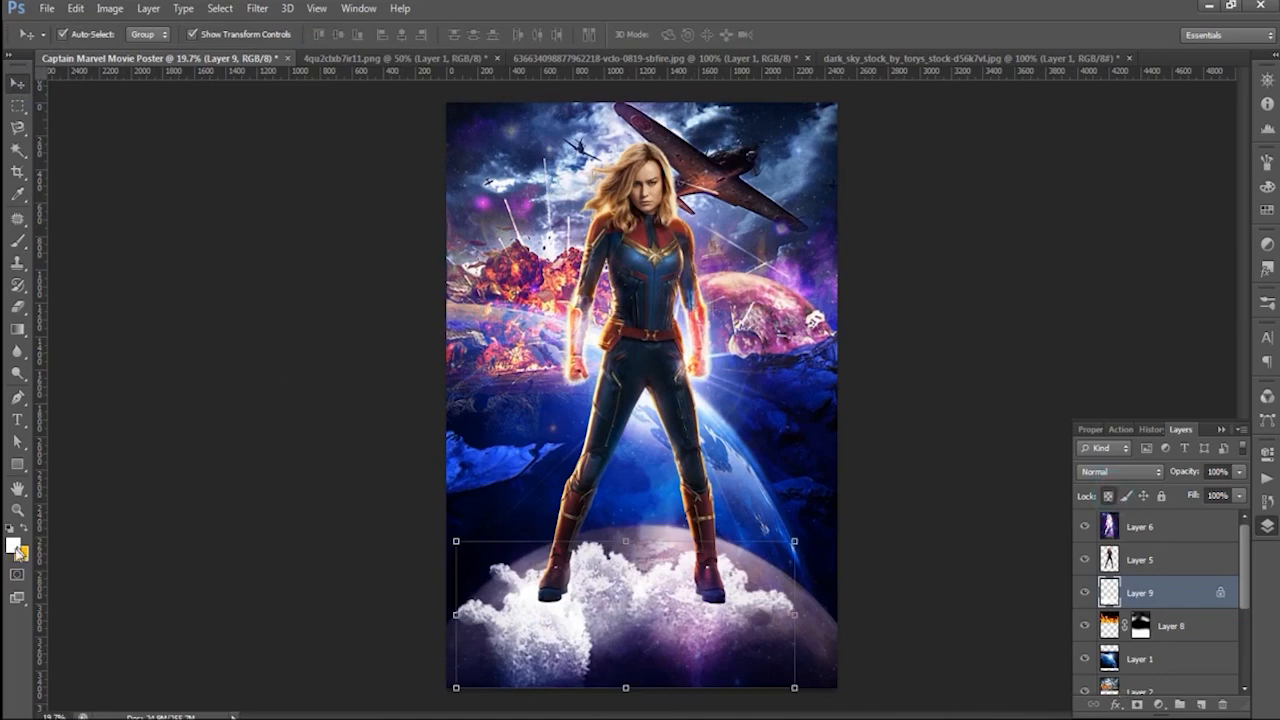
{"action": "left_click", "coordinate": [16, 547]}
{"action": "left_click_drag", "start_coordinate": [666, 456], "coordinate": [666, 468]}
{"action": "left_click", "coordinate": [631, 272]}
{"action": "left_click", "coordinate": [666, 463]}
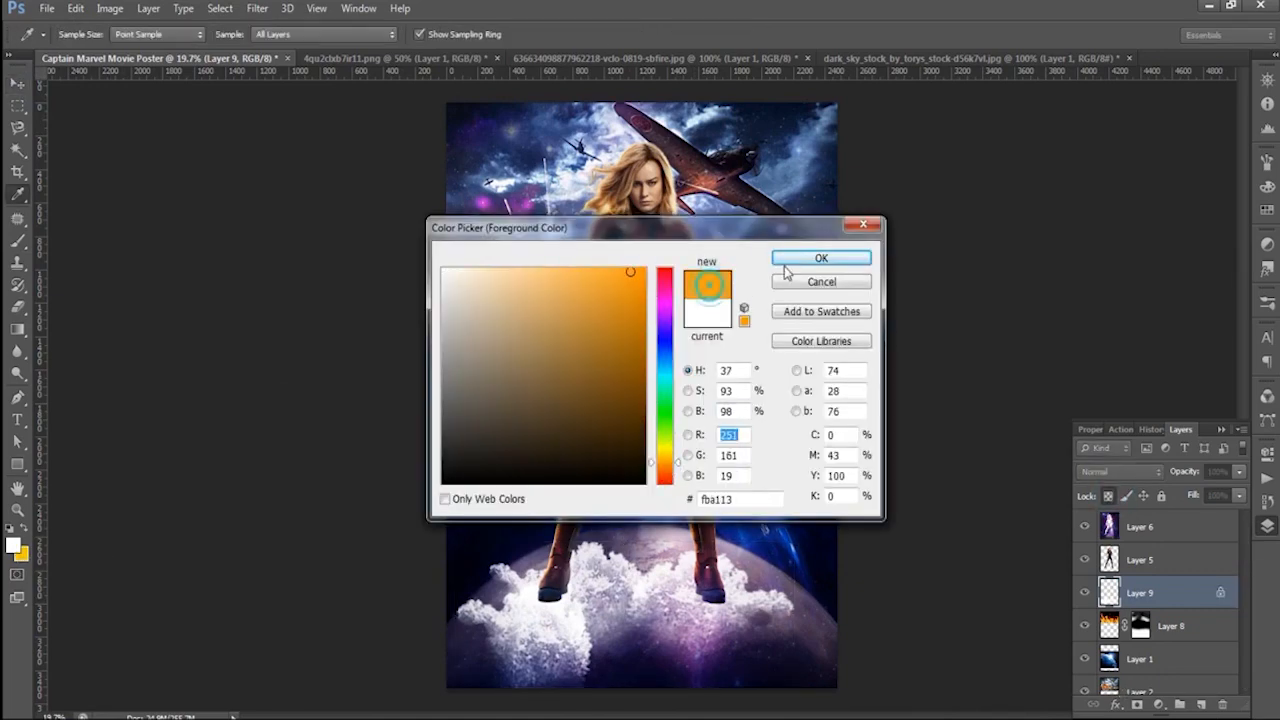
{"action": "left_click", "coordinate": [786, 261]}
{"action": "key", "text": "alt+BackSpace"}
- Try different blend modes on the orange cloud layer, including Darker Color
{"action": "left_click", "coordinate": [1120, 472]}
{"action": "left_click", "coordinate": [1088, 88]}
{"action": "key", "text": "Down"}
{"action": "key", "text": "Down"}
{"action": "key", "text": "Down"}
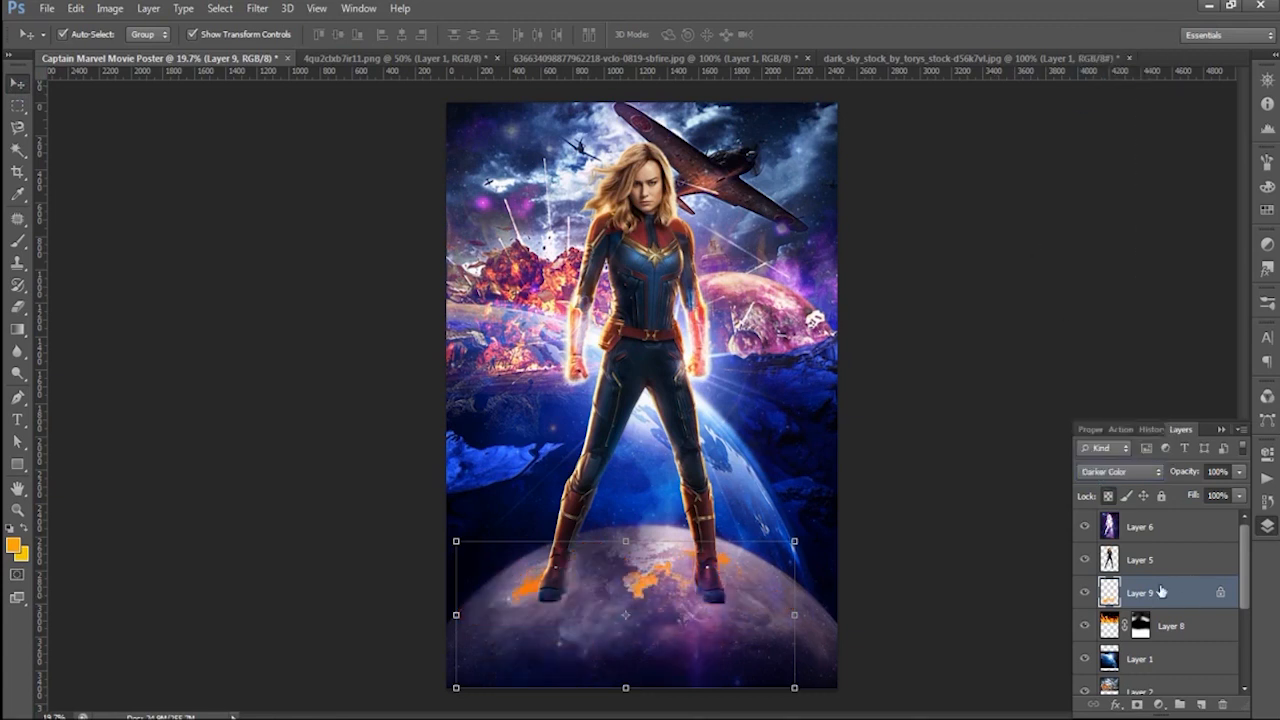
- Move the orange cloud layer above the character on Layer 5 and set its blend mode to Difference
{"action": "left_click_drag", "start_coordinate": [1161, 592], "coordinate": [1163, 553]}
{"action": "left_click", "coordinate": [1115, 472]}
{"action": "left_click", "coordinate": [1094, 171]}
{"action": "key", "text": "Down"}
{"action": "key", "text": "Down"}
{"action": "key", "text": "Down"}
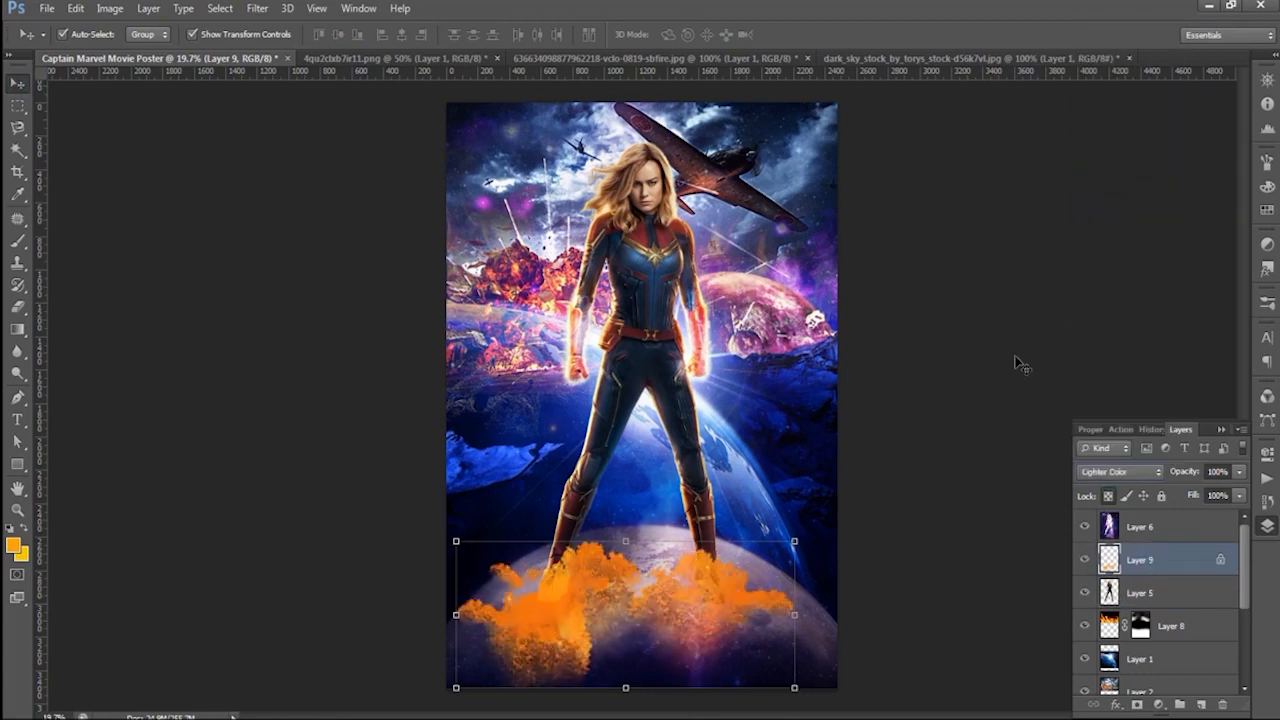
{"action": "key", "text": "Down"}
{"action": "key", "text": "Down"}
{"action": "key", "text": "Down"}
{"action": "key", "text": "Down"}
{"action": "key", "text": "Down"}
{"action": "key", "text": "Down"}
{"action": "key", "text": "Down"}
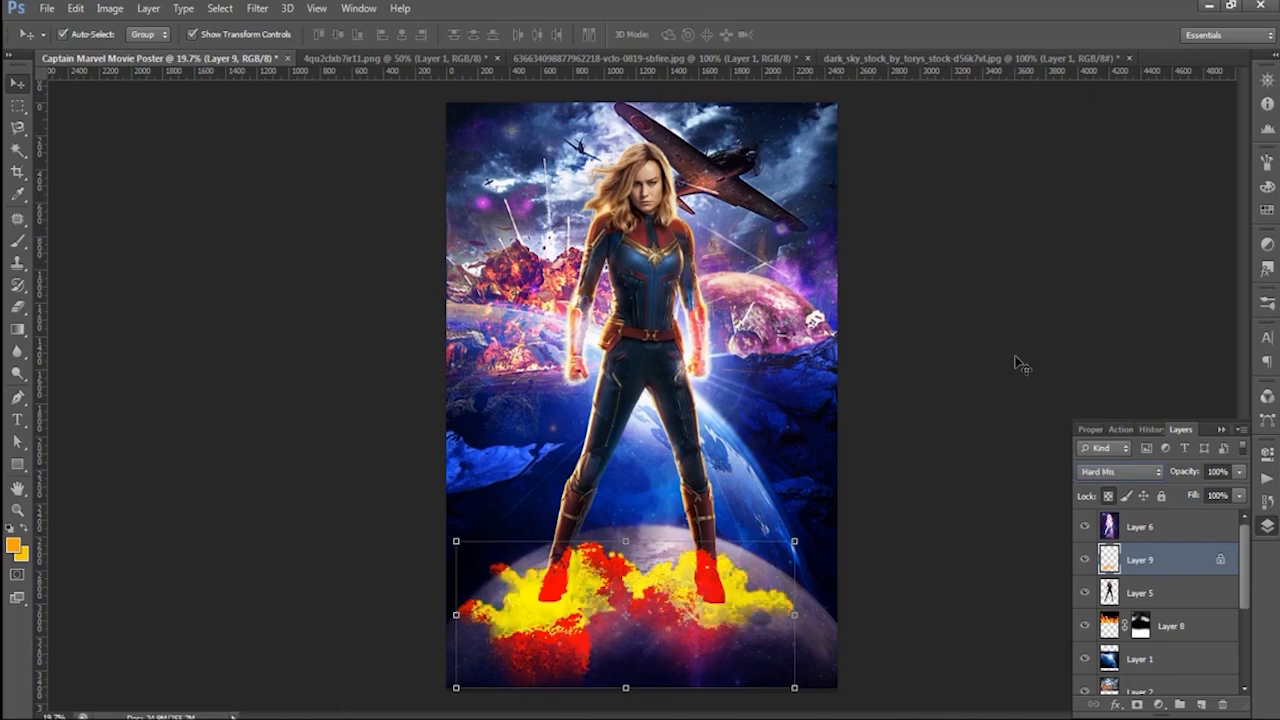
{"action": "key", "text": "Down"}
- Add a layer mask to Layer 9 and paint away most of the clouds in black with the size 1200 cloud brush
{"action": "left_click", "coordinate": [1137, 704]}
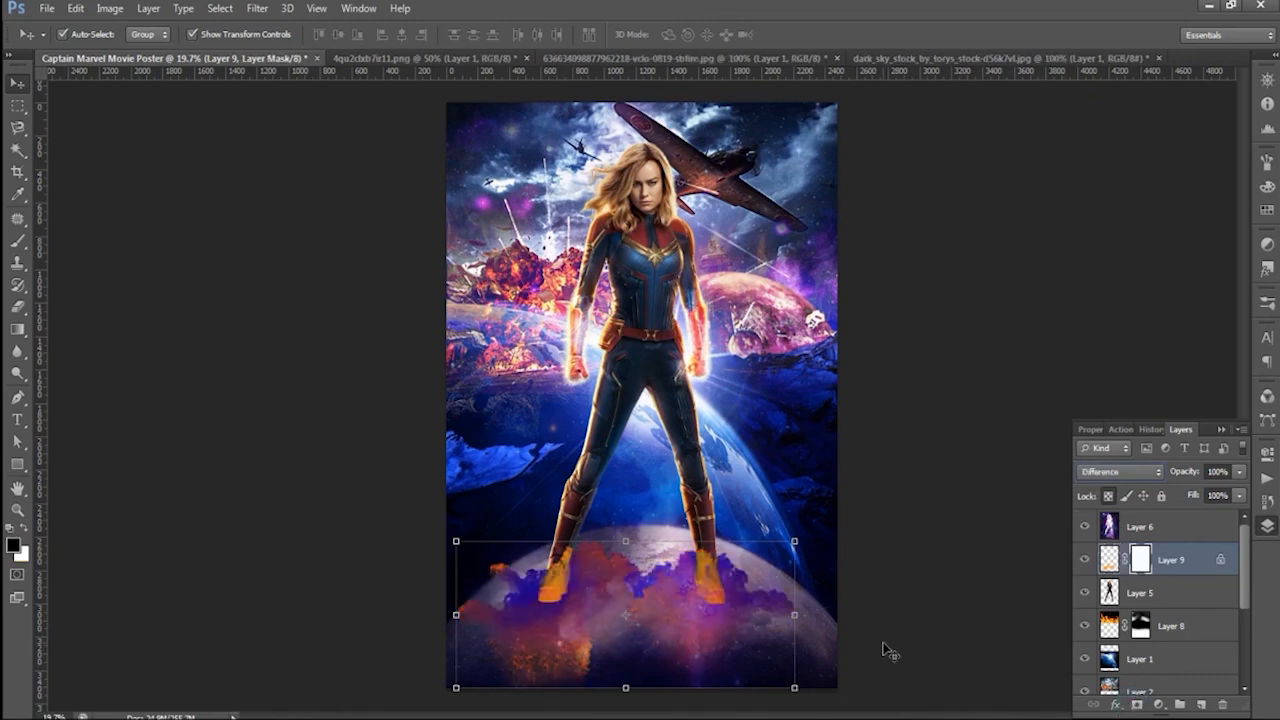
{"action": "key", "text": "b"}
{"action": "mouse_move", "coordinate": [473, 603]}
{"action": "left_mouse_down"}
{"action": "mouse_move", "coordinate": [863, 526]}
{"action": "mouse_move", "coordinate": [823, 596]}
{"action": "left_mouse_up"}
{"action": "left_click_drag", "start_coordinate": [550, 682], "coordinate": [685, 688]}
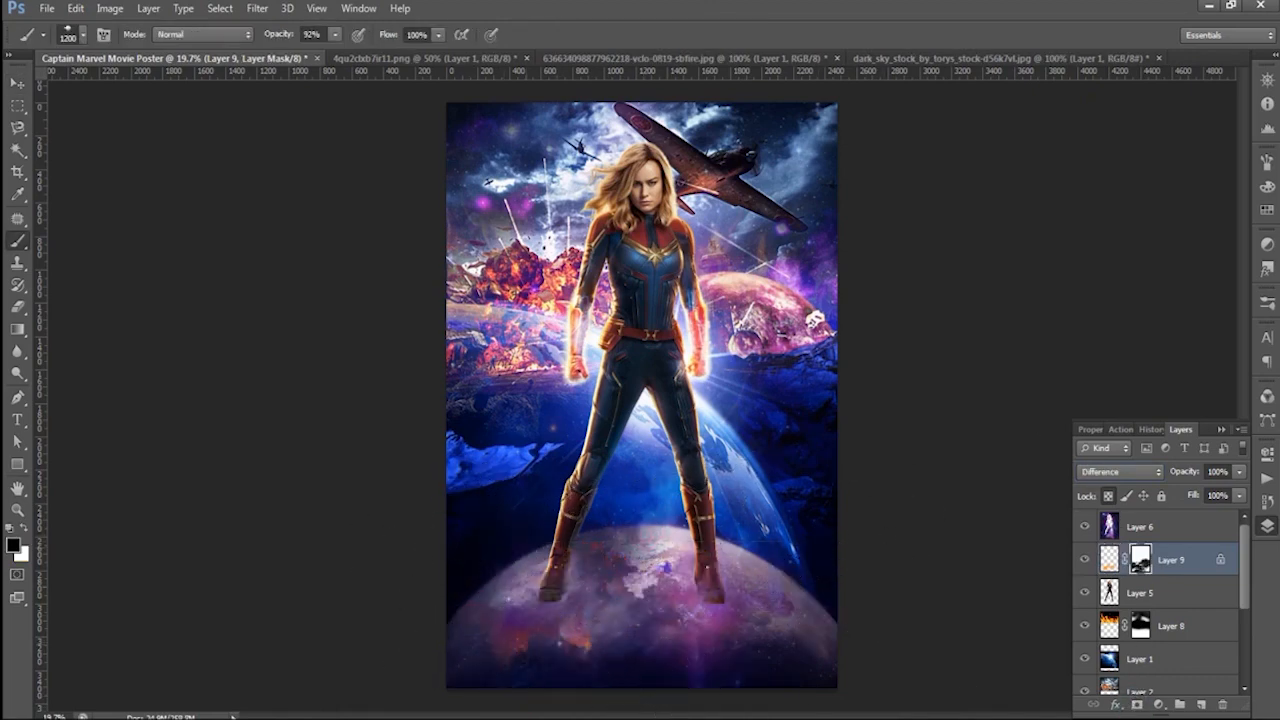
{"action": "scroll", "coordinate": [924, 390], "scroll_direction": "down", "scroll_amount": 3}
{"action": "key", "text": "v"}
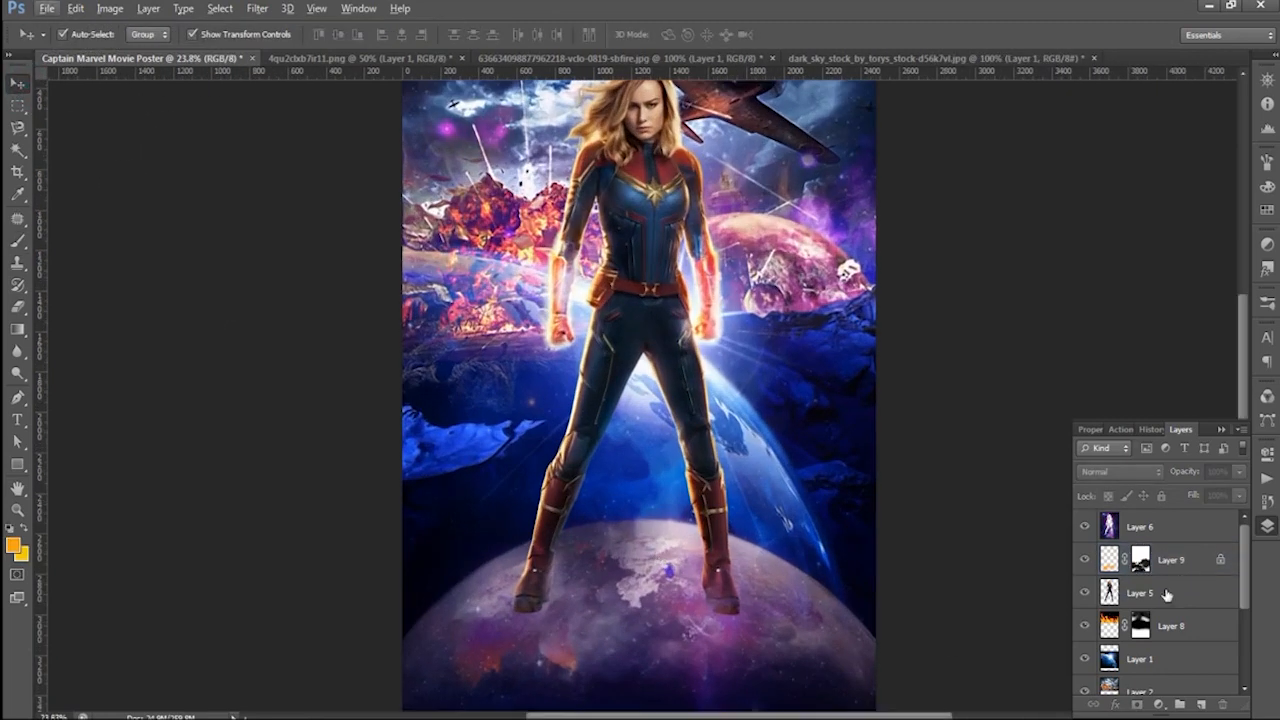
- Create a new layer above the fire on Layer 8 and paint black clouds around both boots with the cloud brush at size 500
{"action": "left_click", "coordinate": [1170, 626]}
{"action": "left_click", "coordinate": [1180, 704]}
{"action": "key", "text": "b"}
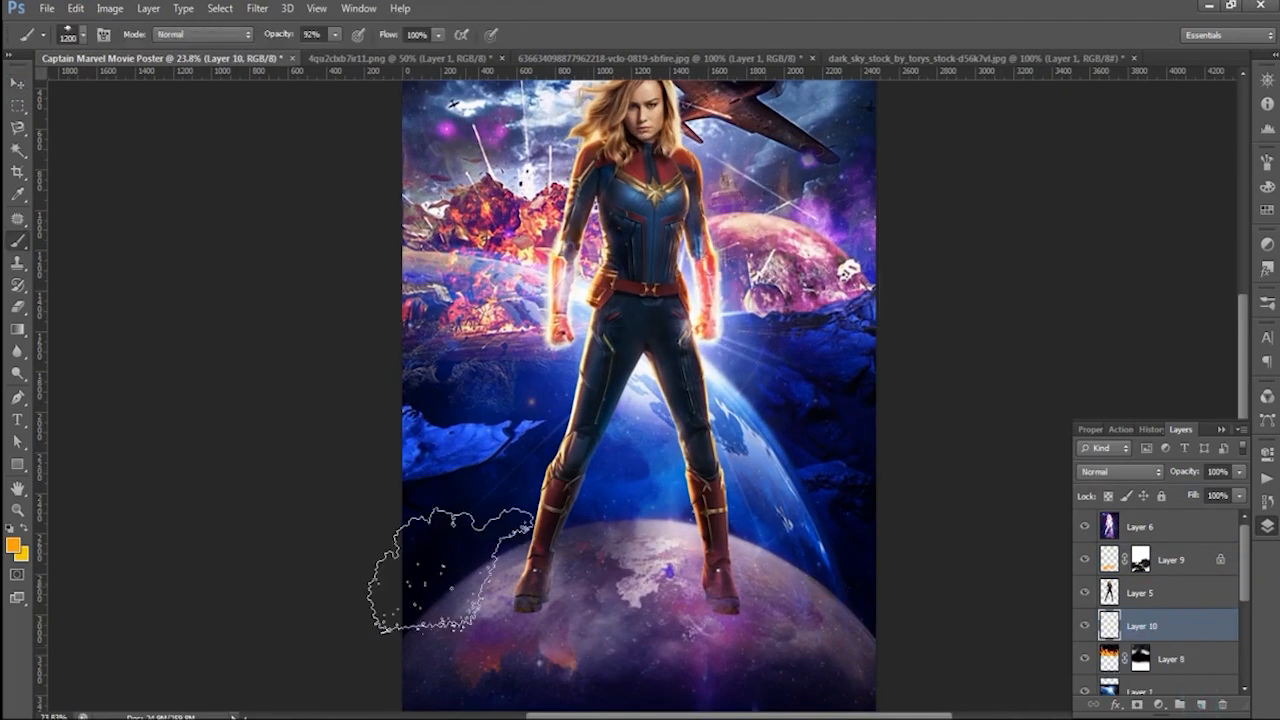
{"action": "key", "text": "d"}
{"action": "key", "text": "["}
{"action": "key", "text": "["}
{"action": "key", "text": "["}
{"action": "key", "text": "["}
{"action": "key", "text": "["}
{"action": "key", "text": "["}
{"action": "key", "text": "["}
{"action": "left_click", "coordinate": [531, 612]}
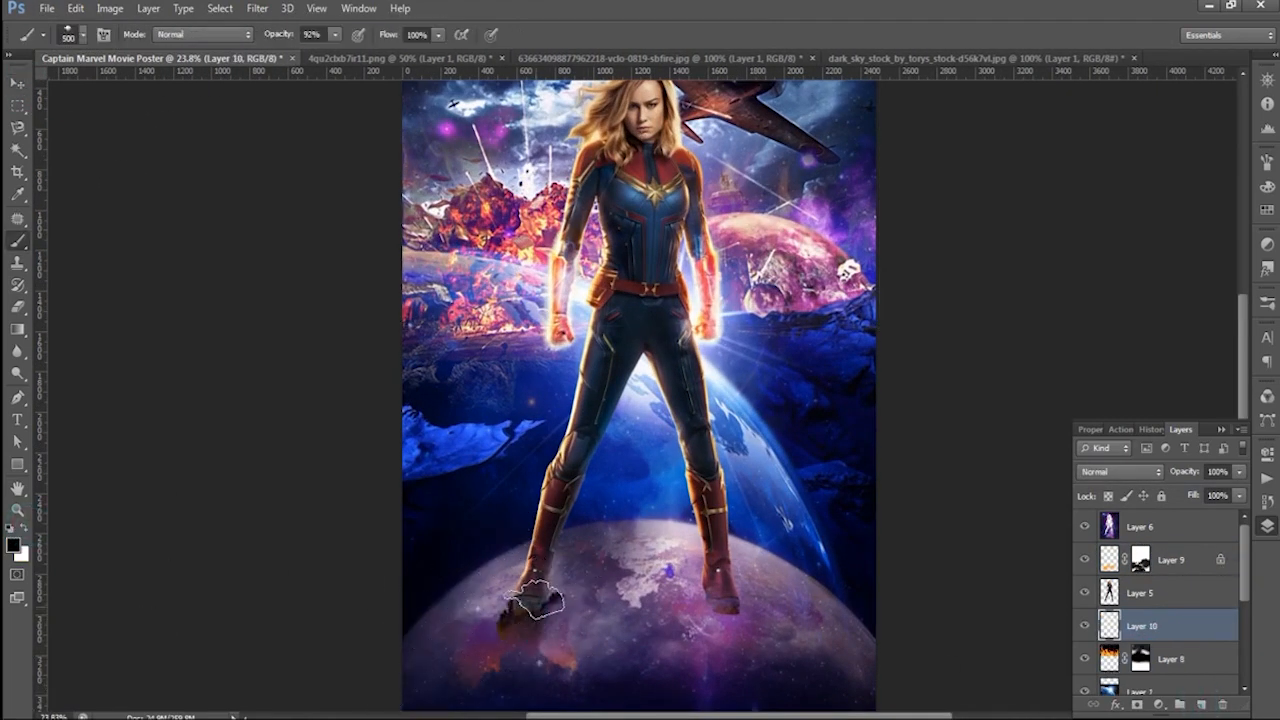
{"action": "left_click", "coordinate": [486, 621]}
{"action": "left_click", "coordinate": [554, 609]}
{"action": "left_click_drag", "start_coordinate": [718, 605], "coordinate": [745, 630]}
{"action": "scroll", "coordinate": [86, 214], "scroll_direction": "down", "scroll_amount": 4}
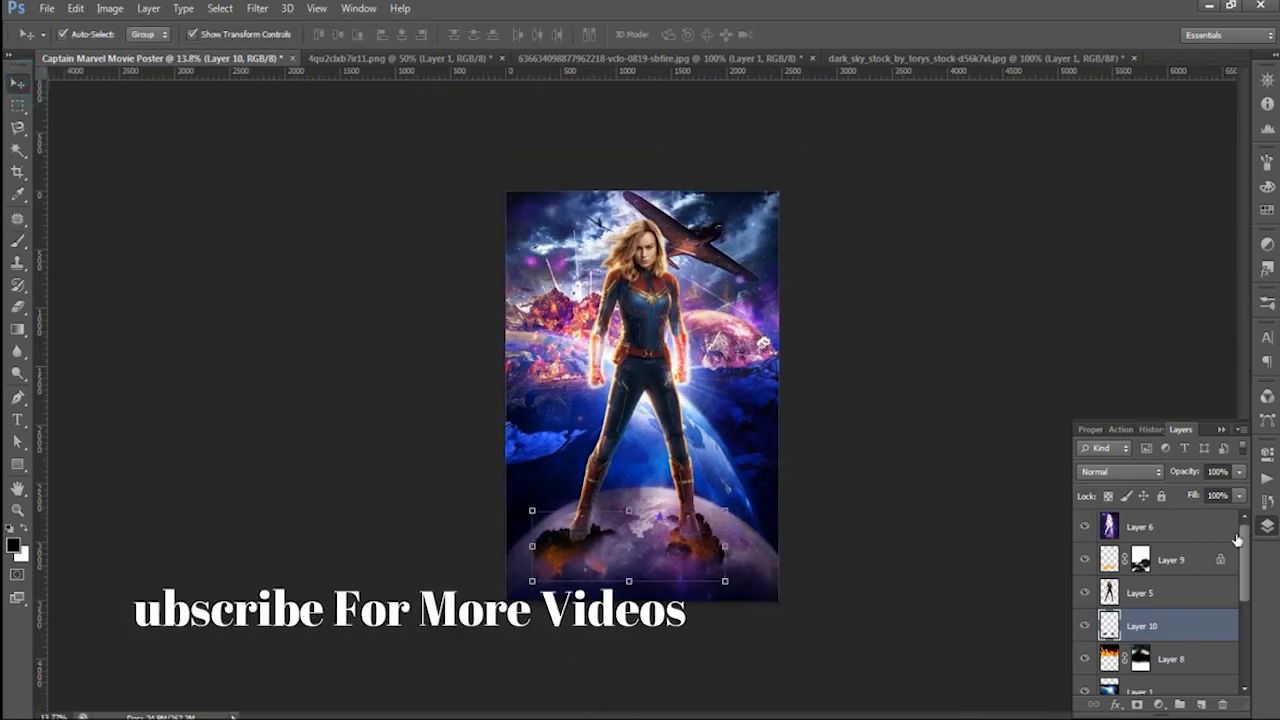
- Set the blend mode of the black cloud layer to Overlay
{"action": "left_click", "coordinate": [1120, 471]}
{"action": "left_click", "coordinate": [1110, 167]}
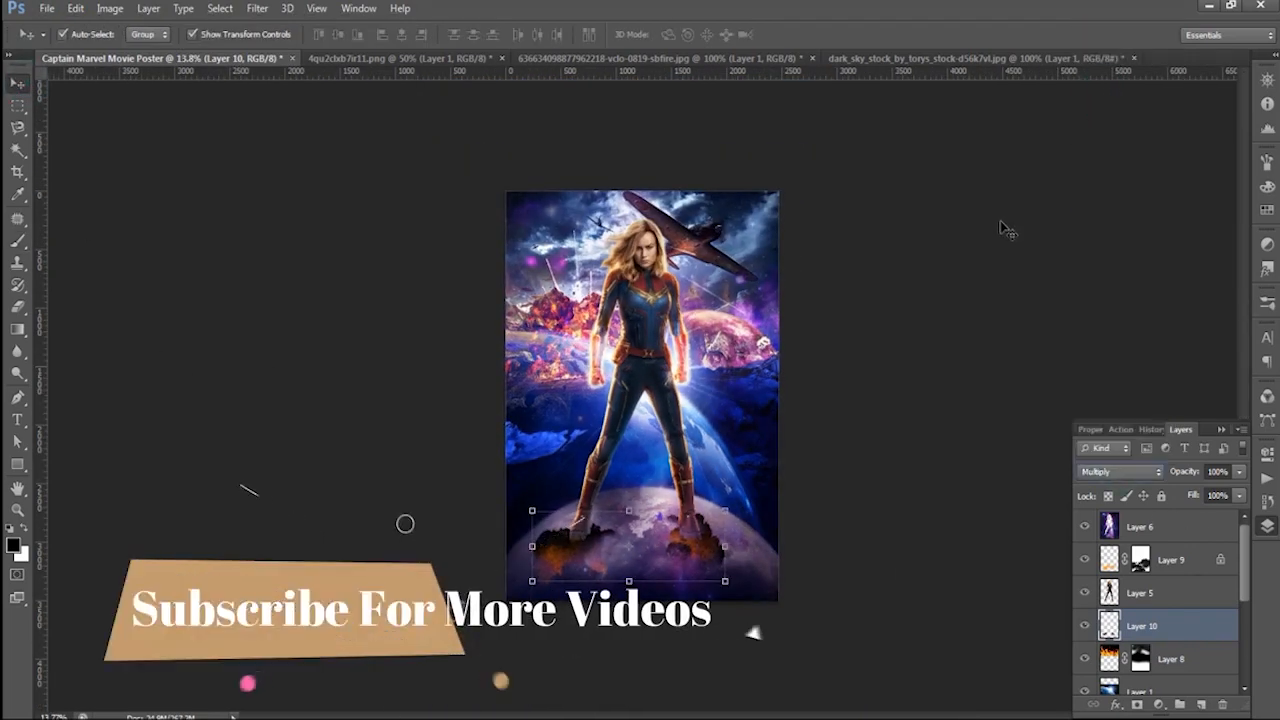
{"action": "key", "text": "Down"}
{"action": "key", "text": "Down"}
{"action": "key", "text": "Down"}
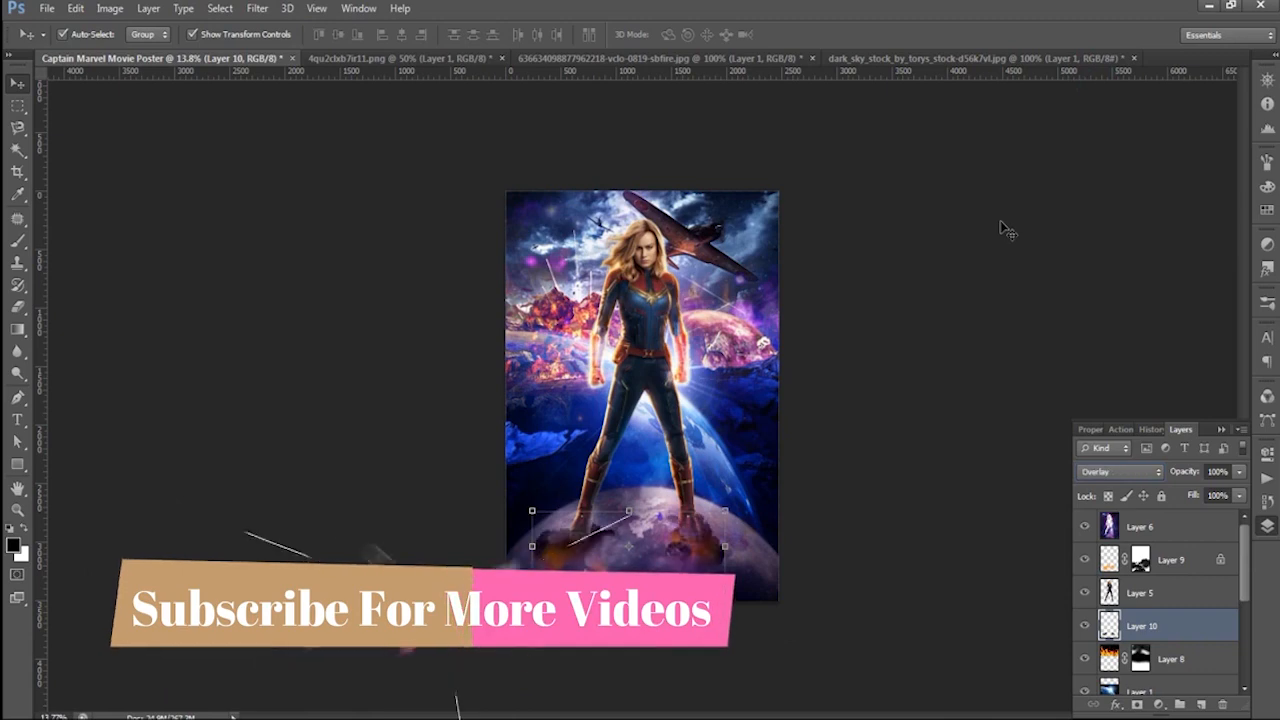
{"action": "left_click", "coordinate": [331, 262]}
{"action": "scroll", "coordinate": [331, 262], "scroll_direction": "down", "scroll_amount": 4}
{"action": "scroll", "coordinate": [848, 557], "scroll_direction": "up", "scroll_amount": 11}
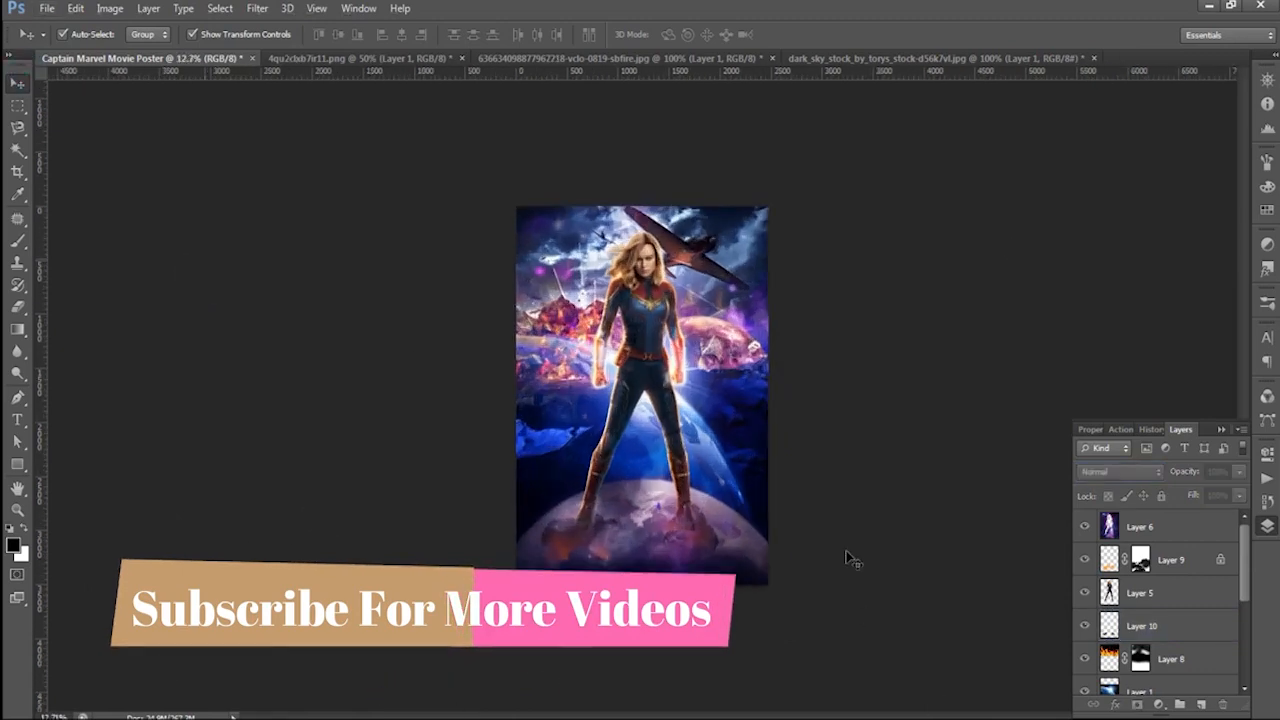
{"action": "scroll", "coordinate": [840, 605], "scroll_direction": "down", "scroll_amount": 2}
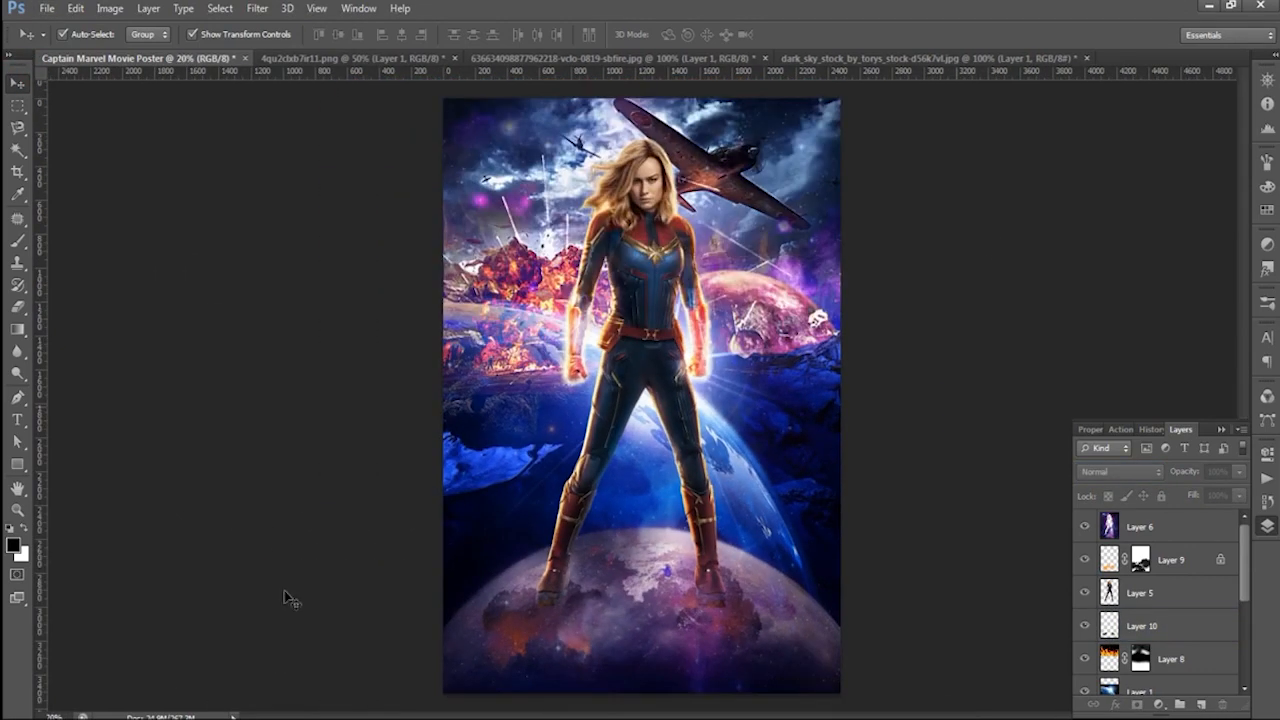
- Bring the Captain Marvel title from 4qu2clxb7ir11.png into the poster, scale it to about 90.6% and place it over the lower planet
{"action": "left_click", "coordinate": [343, 57]}
{"action": "left_click_drag", "start_coordinate": [626, 392], "coordinate": [676, 650]}
{"action": "key", "text": "ctrl+t"}
{"action": "left_click_drag", "start_coordinate": [811, 676], "coordinate": [798, 667]}
{"action": "left_click_drag", "start_coordinate": [716, 653], "coordinate": [708, 622]}
{"action": "left_click_drag", "start_coordinate": [799, 639], "coordinate": [793, 635]}
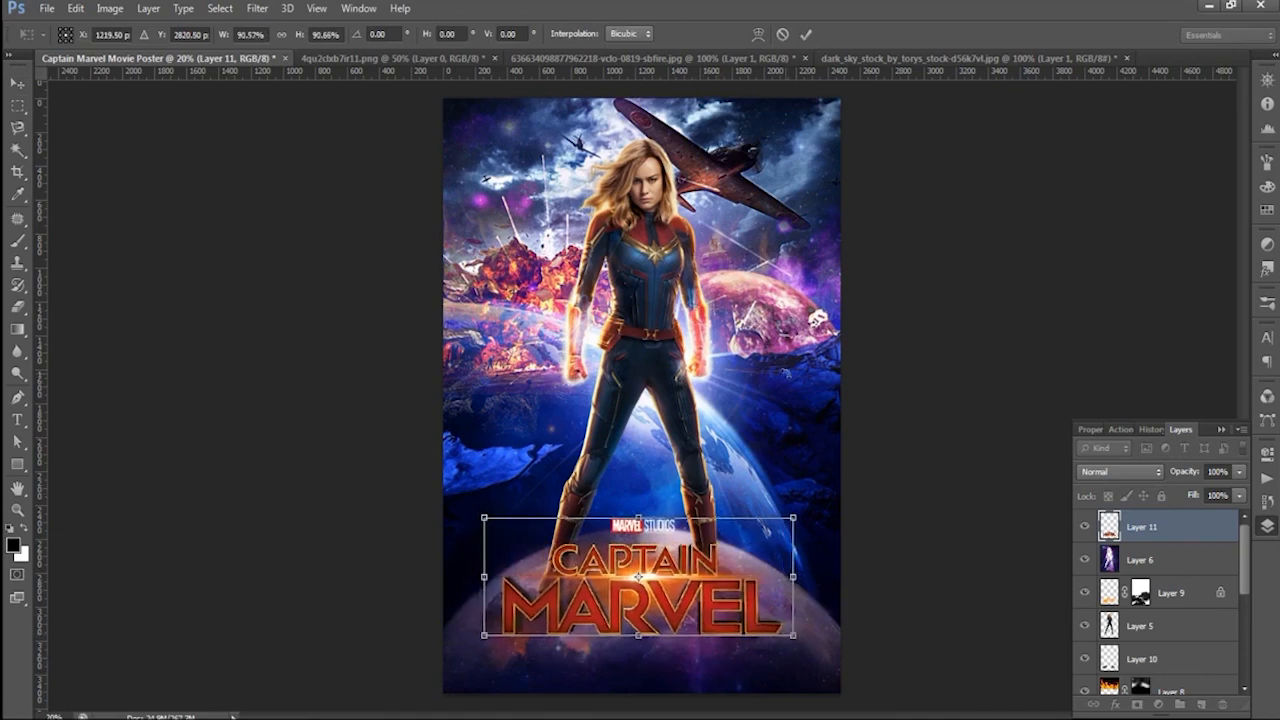
{"action": "left_click", "coordinate": [806, 35]}
{"action": "left_click", "coordinate": [851, 219]}
- Create a new empty layer between the character on Layer 5 and the black clouds on Layer 10
{"action": "scroll", "coordinate": [611, 475], "scroll_direction": "up", "scroll_amount": 3}
{"action": "left_click_drag", "start_coordinate": [616, 456], "coordinate": [592, 218]}
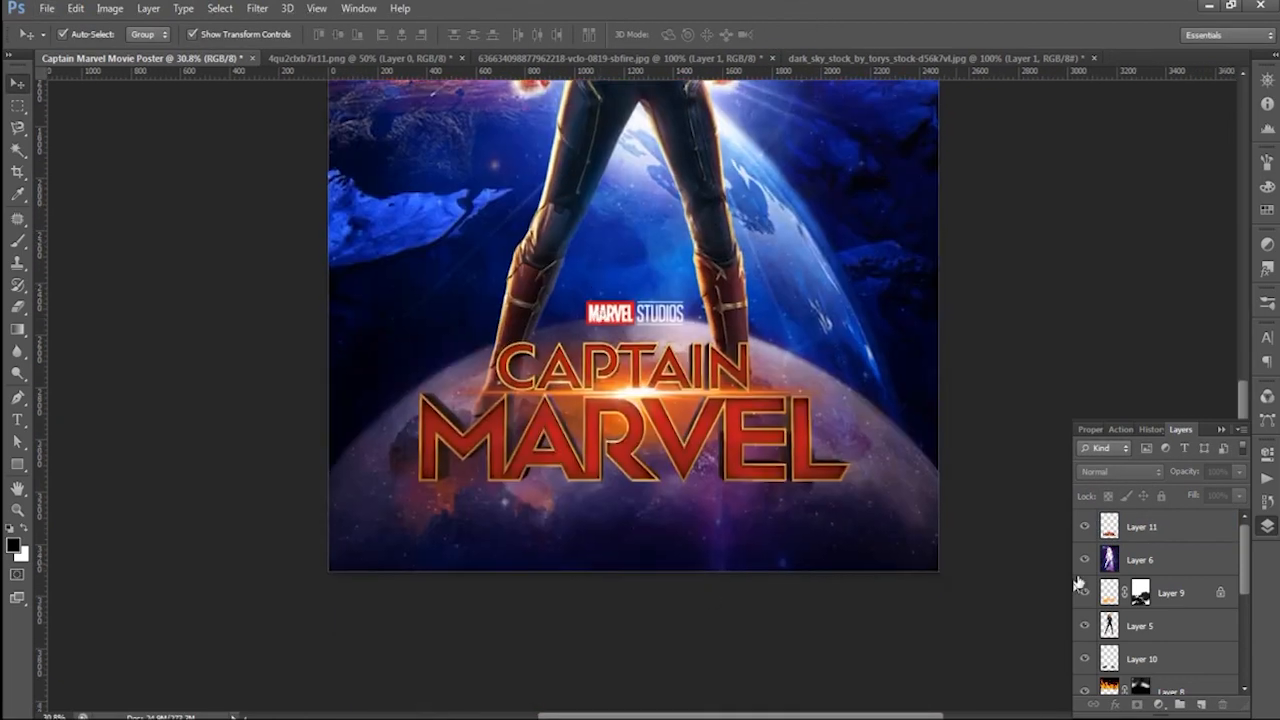
{"action": "left_click", "coordinate": [1157, 625]}
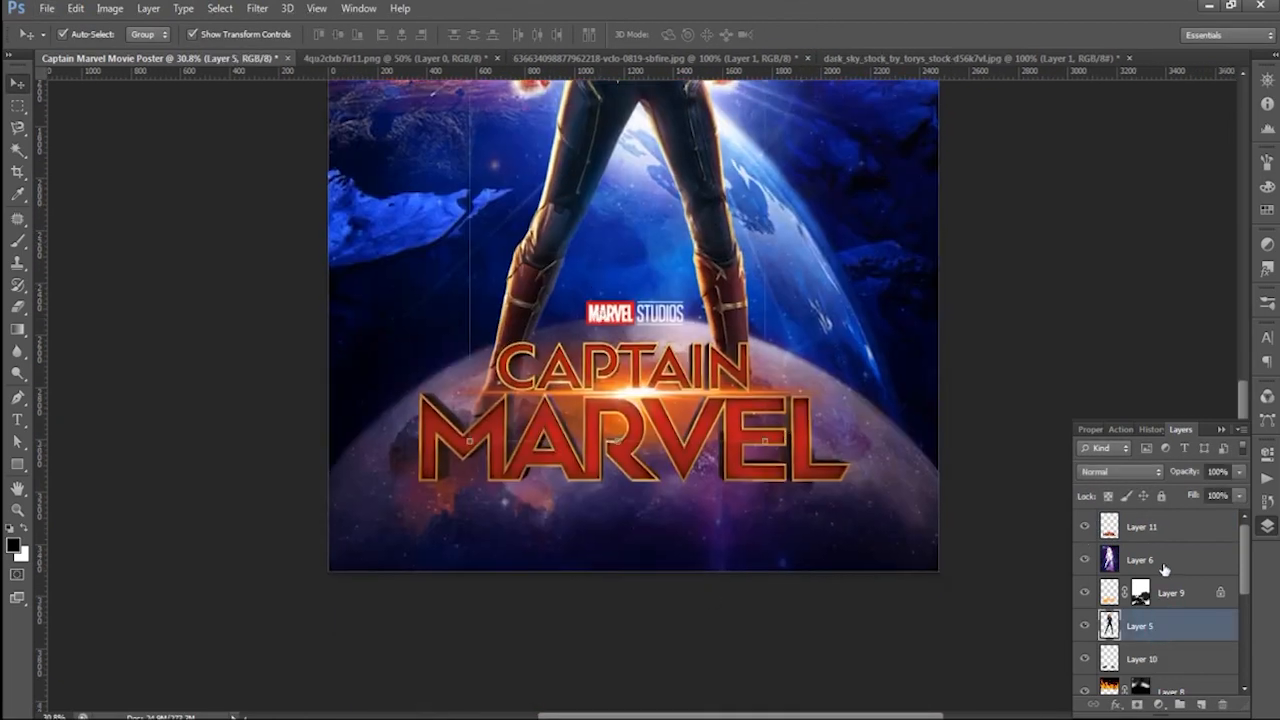
{"action": "left_click", "coordinate": [1157, 657]}
{"action": "left_click", "coordinate": [1199, 705]}
- Paint faint black shading behind the title with a round size 500 brush at 5% opacity
{"action": "key", "text": "b"}
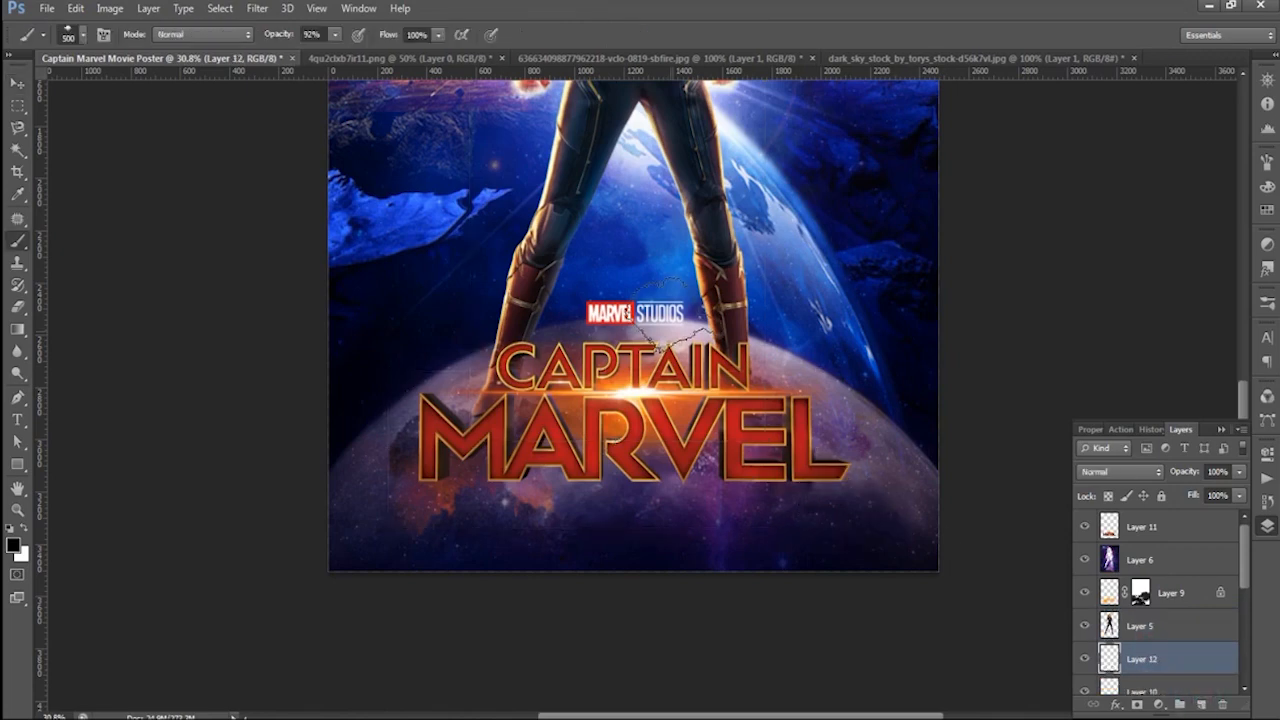
{"action": "left_click", "coordinate": [82, 37]}
{"action": "scroll", "coordinate": [108, 186], "scroll_direction": "up", "scroll_amount": 10}
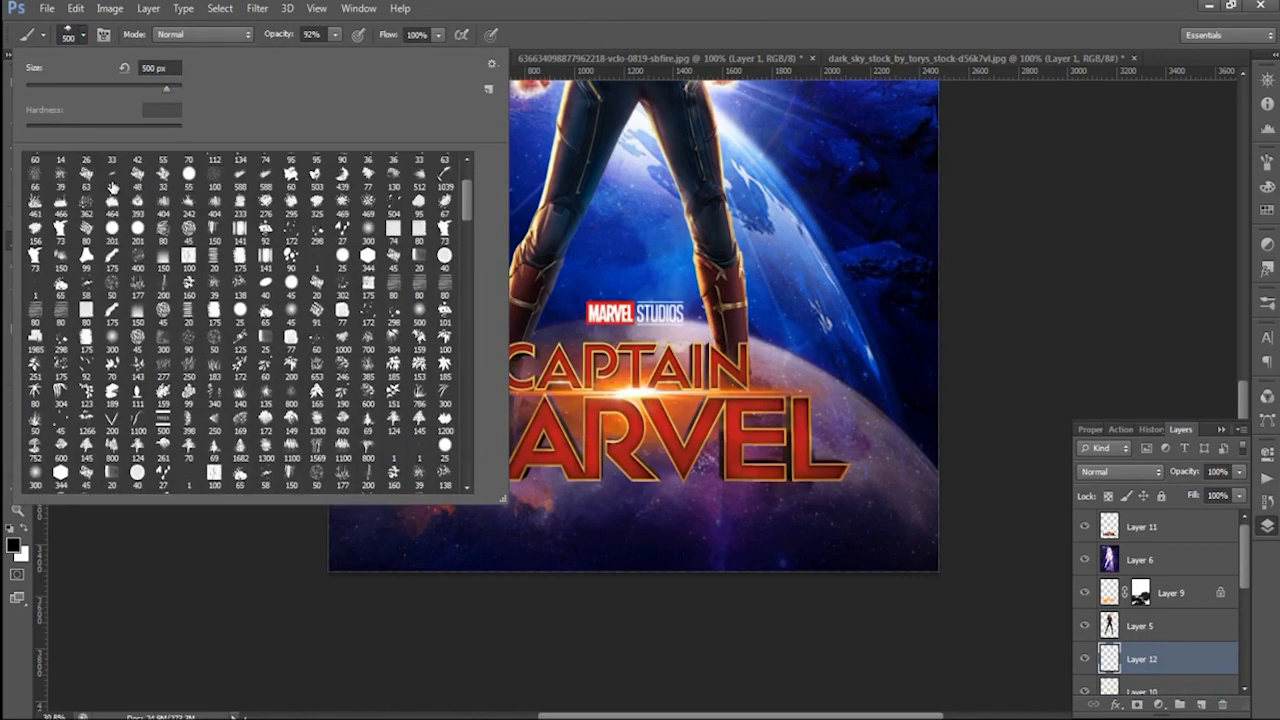
{"action": "double_click", "coordinate": [30, 162]}
{"action": "left_click", "coordinate": [336, 34]}
{"action": "left_click_drag", "start_coordinate": [342, 51], "coordinate": [266, 51]}
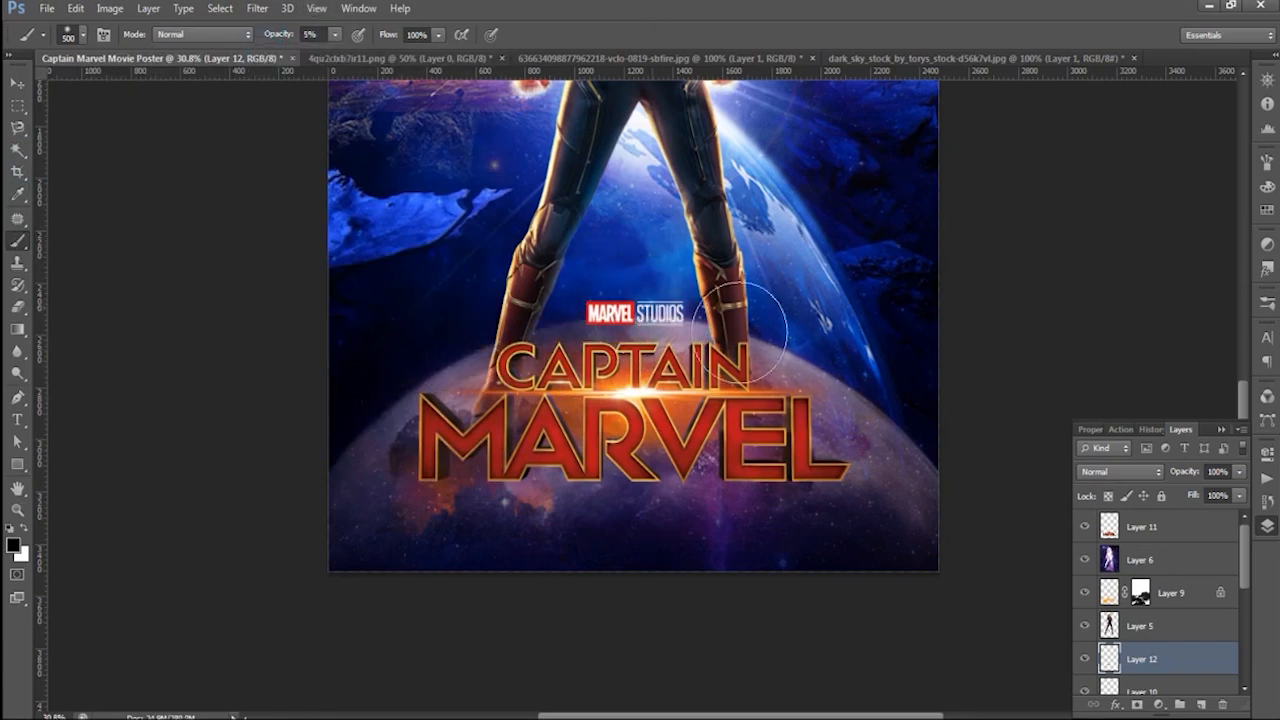
{"action": "left_click", "coordinate": [17, 82]}
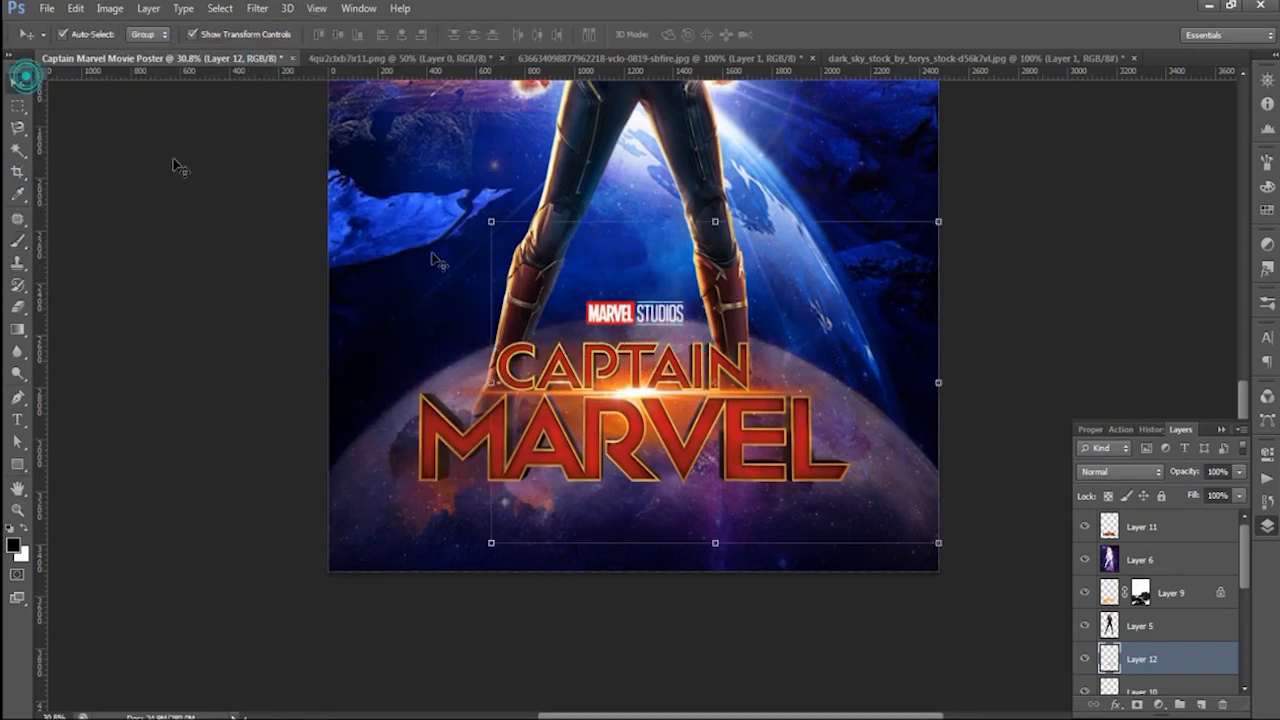
- Set the blend mode of the faint shading layer, Layer 12, to Color Dodge
{"action": "left_click", "coordinate": [1120, 471]}
{"action": "left_click", "coordinate": [1110, 108]}
{"action": "key", "text": "shift+plus"}
{"action": "key", "text": "shift+plus"}
{"action": "key", "text": "shift+plus"}
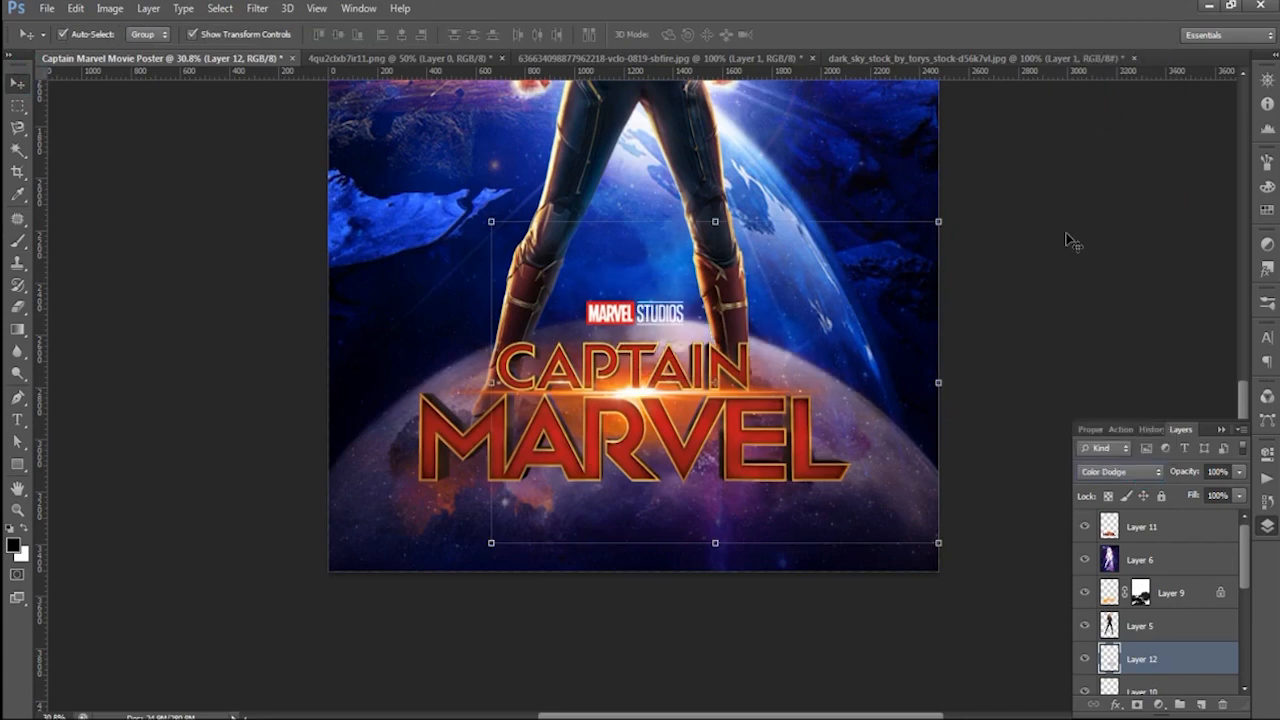
{"action": "left_click", "coordinate": [212, 173]}
{"action": "scroll", "coordinate": [326, 264], "scroll_direction": "down", "scroll_amount": 6}
{"action": "scroll", "coordinate": [915, 249], "scroll_direction": "up", "scroll_amount": 1}
{"action": "scroll", "coordinate": [915, 249], "scroll_direction": "down", "scroll_amount": 1}
{"action": "key", "text": "alt"}
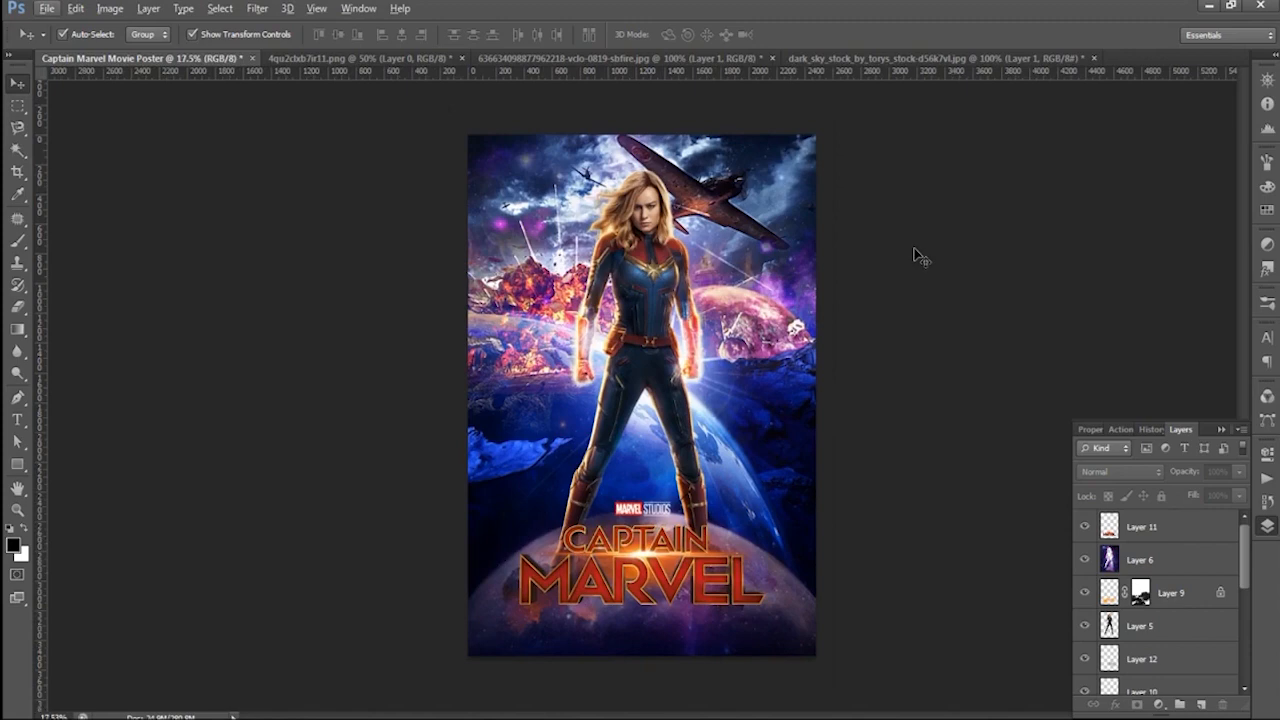
- Add the text "A MARVEL STUDIO FLIM" at the poster's upper left corner in Impact and enlarge it to 23.88 pt
{"action": "scroll", "coordinate": [612, 150], "scroll_direction": "up", "scroll_amount": 7}
{"action": "key", "text": "t"}
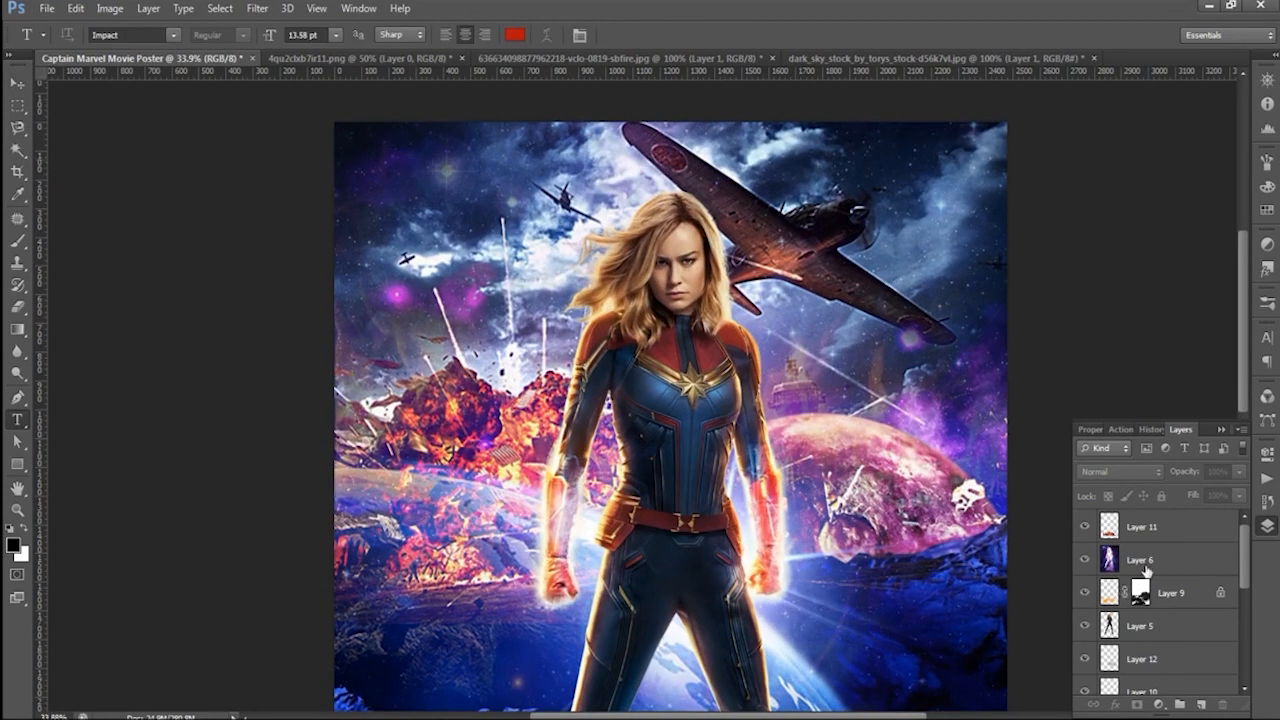
{"action": "scroll", "coordinate": [740, 458], "scroll_direction": "down", "scroll_amount": 3}
{"action": "scroll", "coordinate": [600, 300], "scroll_direction": "up", "scroll_amount": 4}
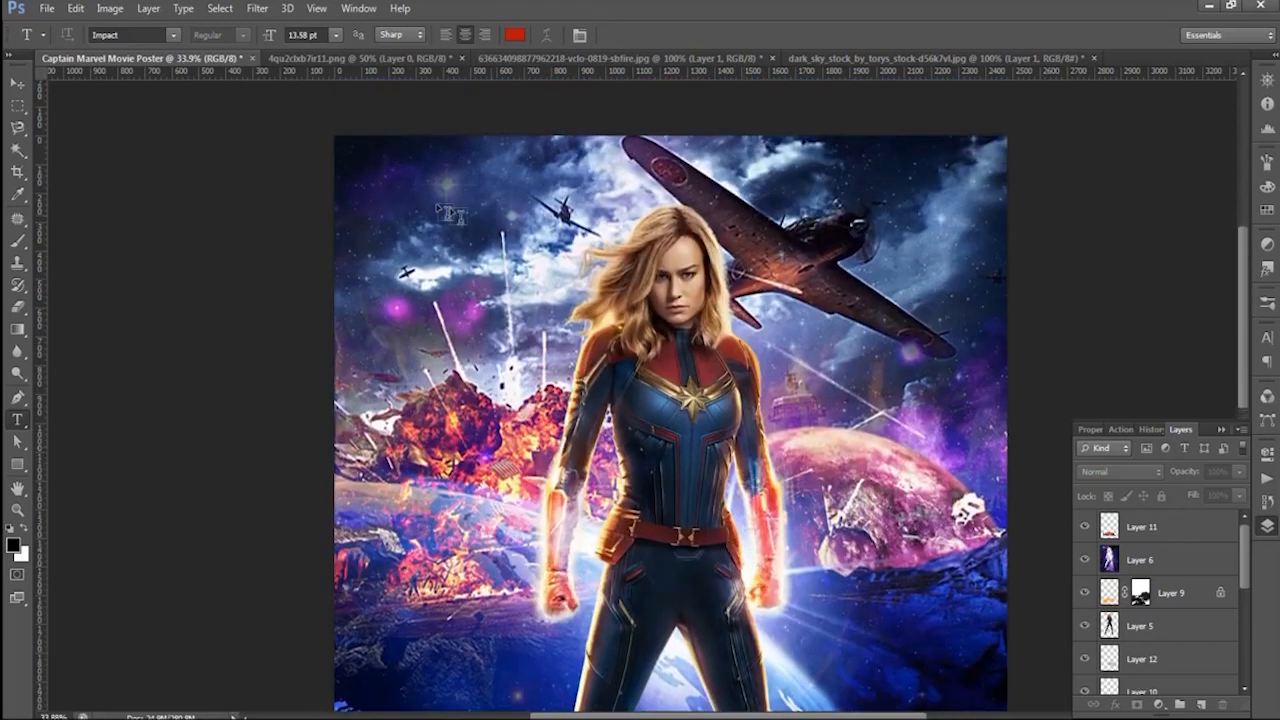
{"action": "left_click", "coordinate": [383, 175]}
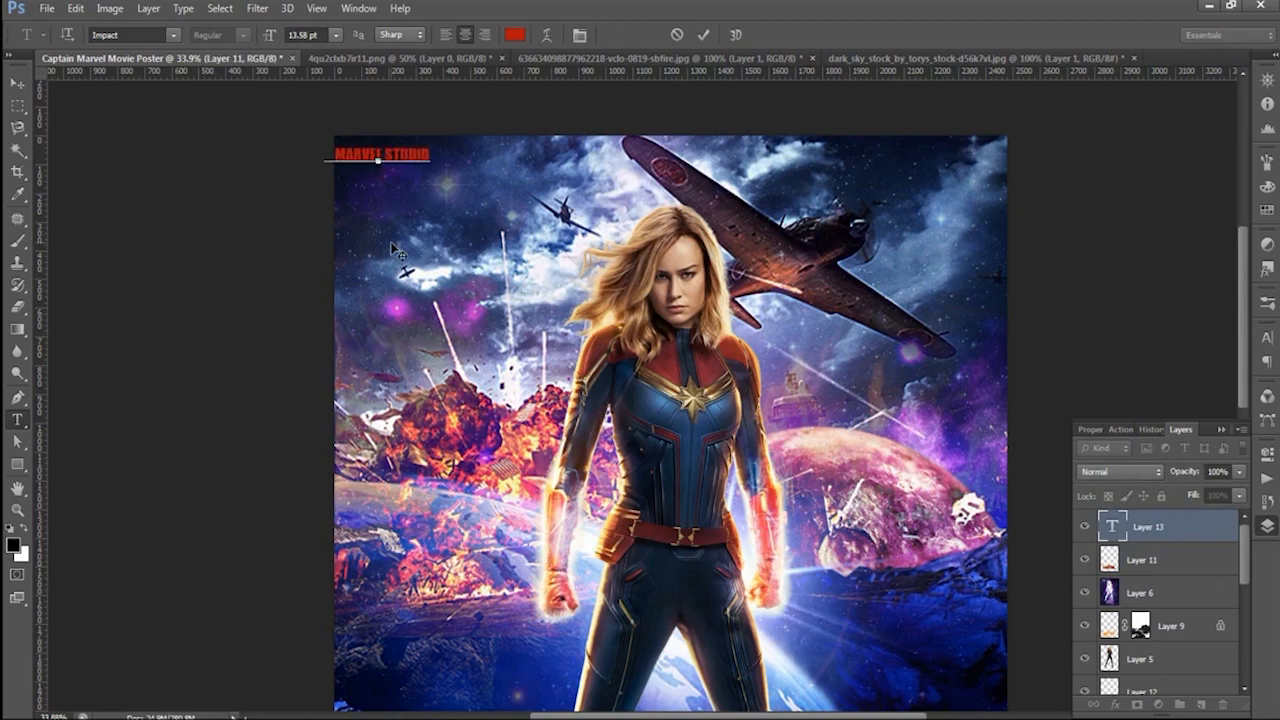
{"action": "left_click", "coordinate": [17, 82]}
{"action": "left_click_drag", "start_coordinate": [380, 160], "coordinate": [590, 180]}
{"action": "key", "text": "ctrl+t"}
{"action": "left_click", "coordinate": [806, 34]}
- Set the color of the heading text to white and turn off All Caps
{"action": "left_click", "coordinate": [1264, 334]}
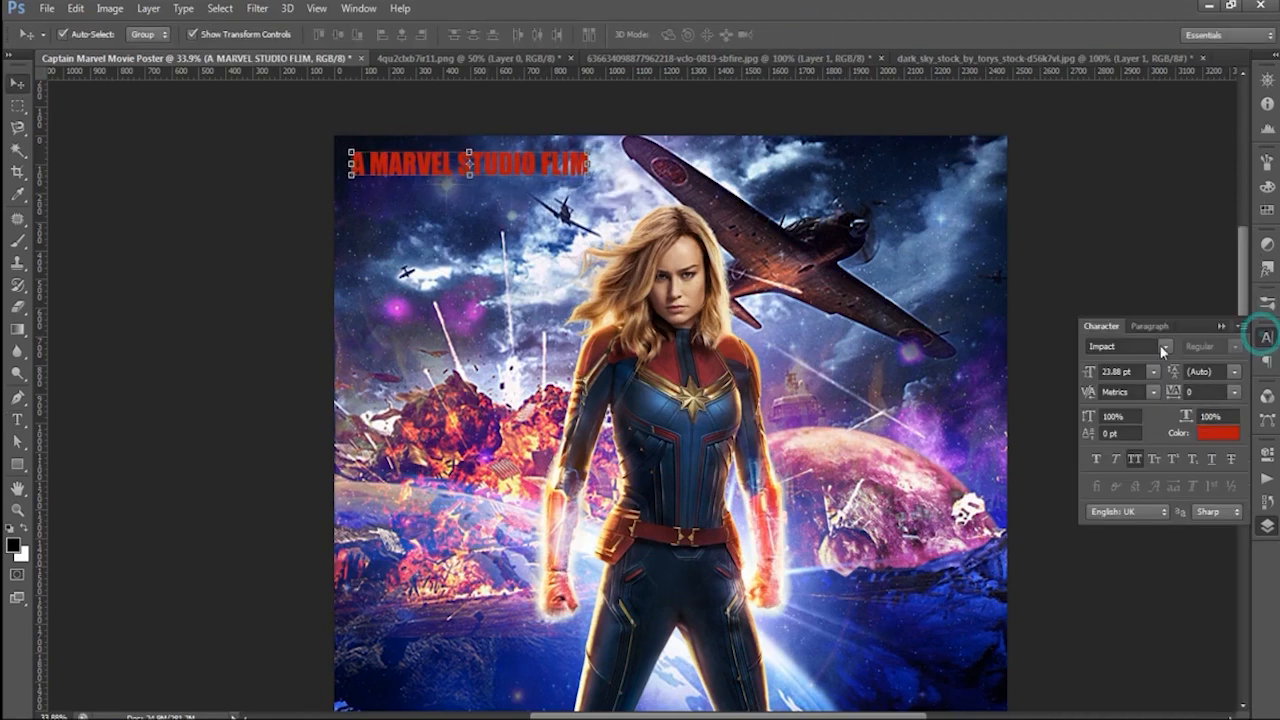
{"action": "left_click", "coordinate": [1217, 432]}
{"action": "left_click", "coordinate": [449, 262]}
{"action": "left_click", "coordinate": [812, 257]}
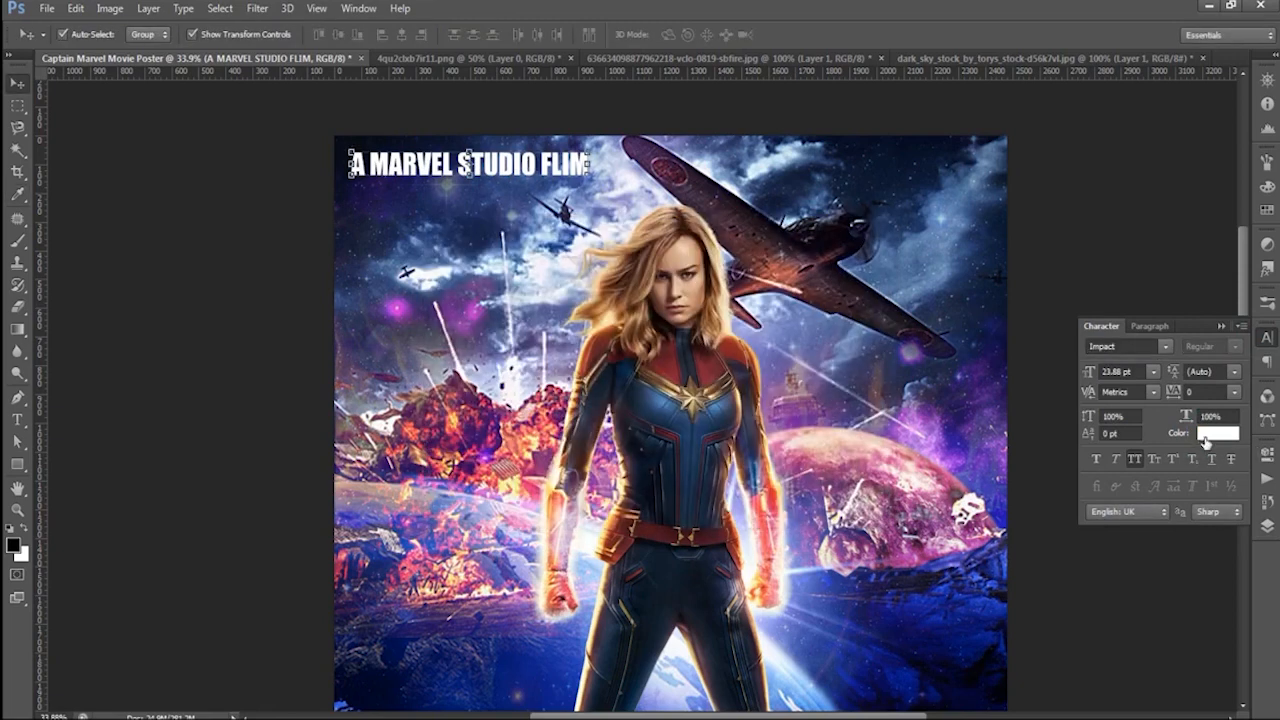
{"action": "left_click", "coordinate": [1135, 459]}
- Set the font of the "A MARVEL STUDIO FLIM" heading to Nexa Bold
{"action": "type", "text": "NewtonCTT"}
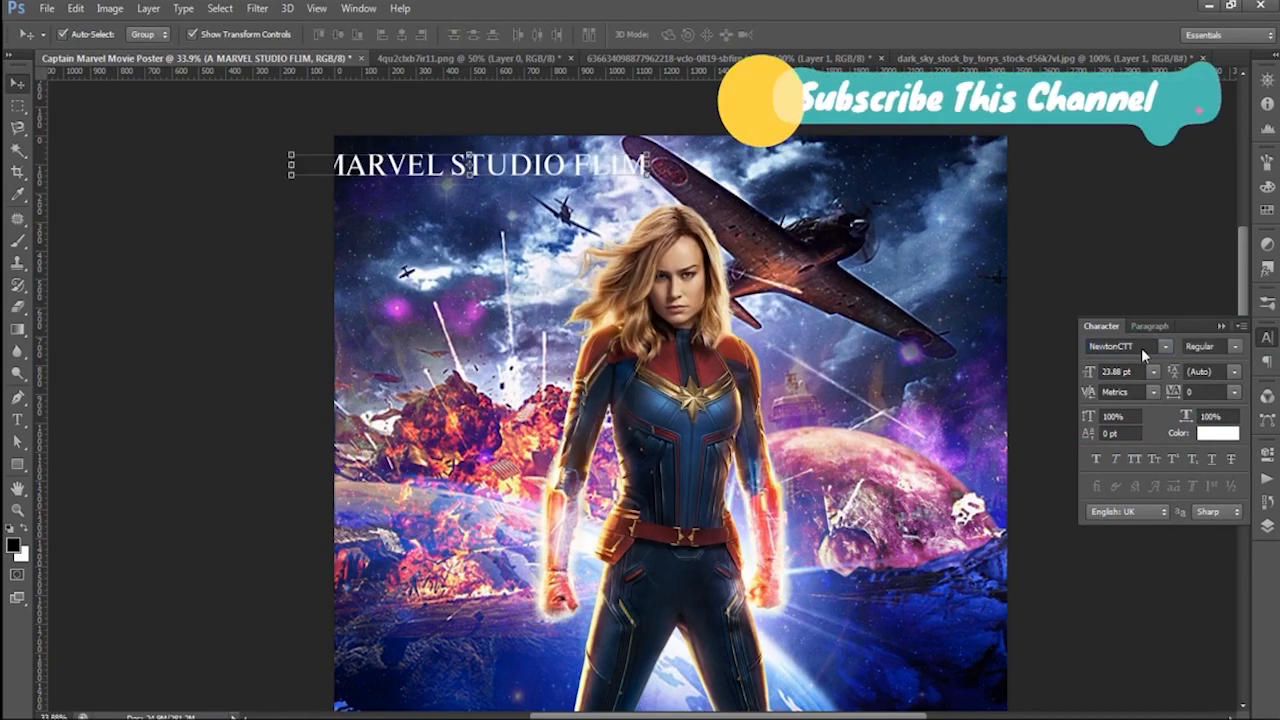
{"action": "left_click", "coordinate": [1141, 348]}
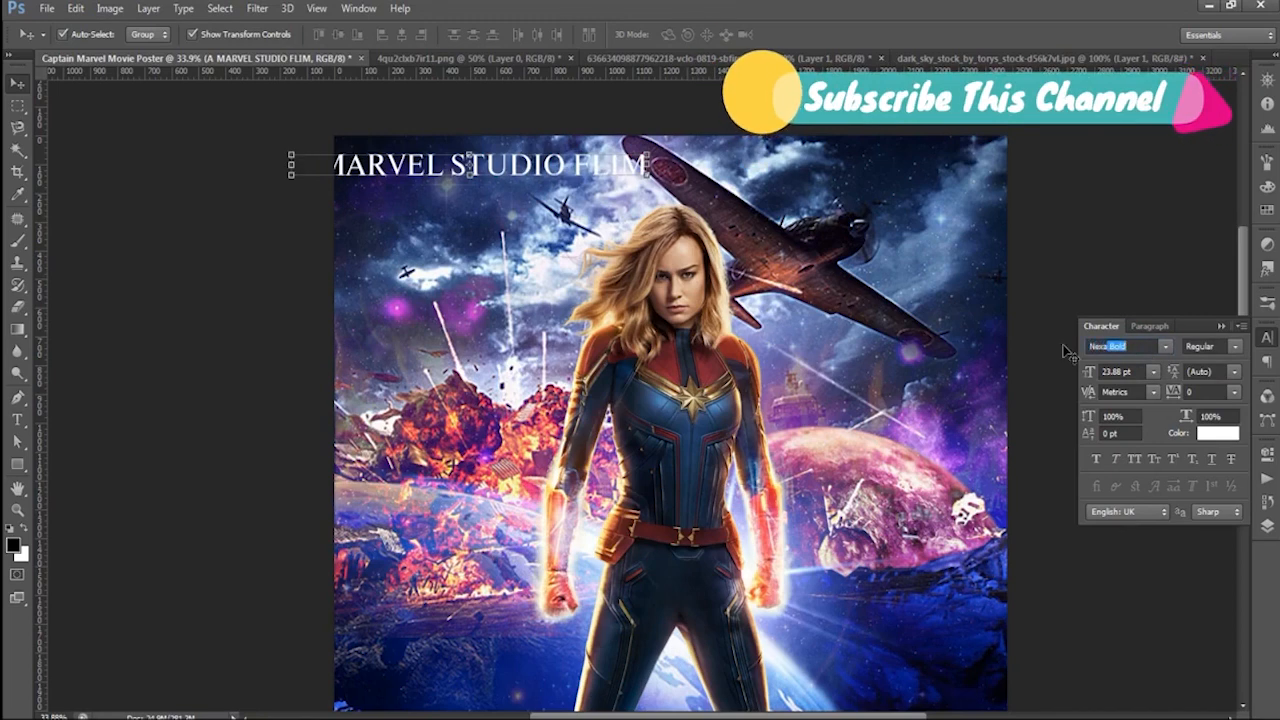
{"action": "type", "text": "Nexa"}
{"action": "key", "text": "Return"}
- Scale the heading text down to about 52% and place it inside the poster's upper left corner
{"action": "key", "text": "ctrl+t"}
{"action": "left_click_drag", "start_coordinate": [629, 184], "coordinate": [528, 175]}
{"action": "key", "text": "Up"}
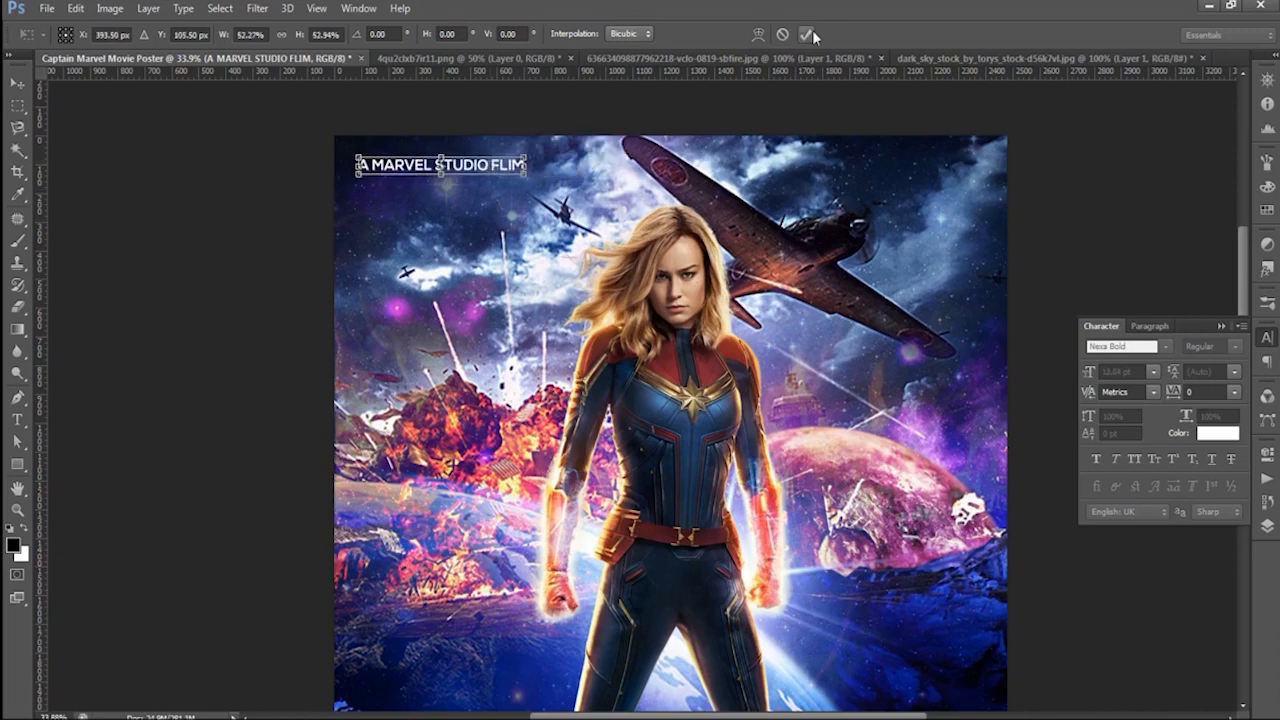
{"action": "left_click", "coordinate": [807, 35]}
- Set the heading's tracking to 500, then shift it back inside the poster's edge at 13.58 pt
{"action": "left_click", "coordinate": [1235, 392]}
{"action": "left_click", "coordinate": [1212, 668]}
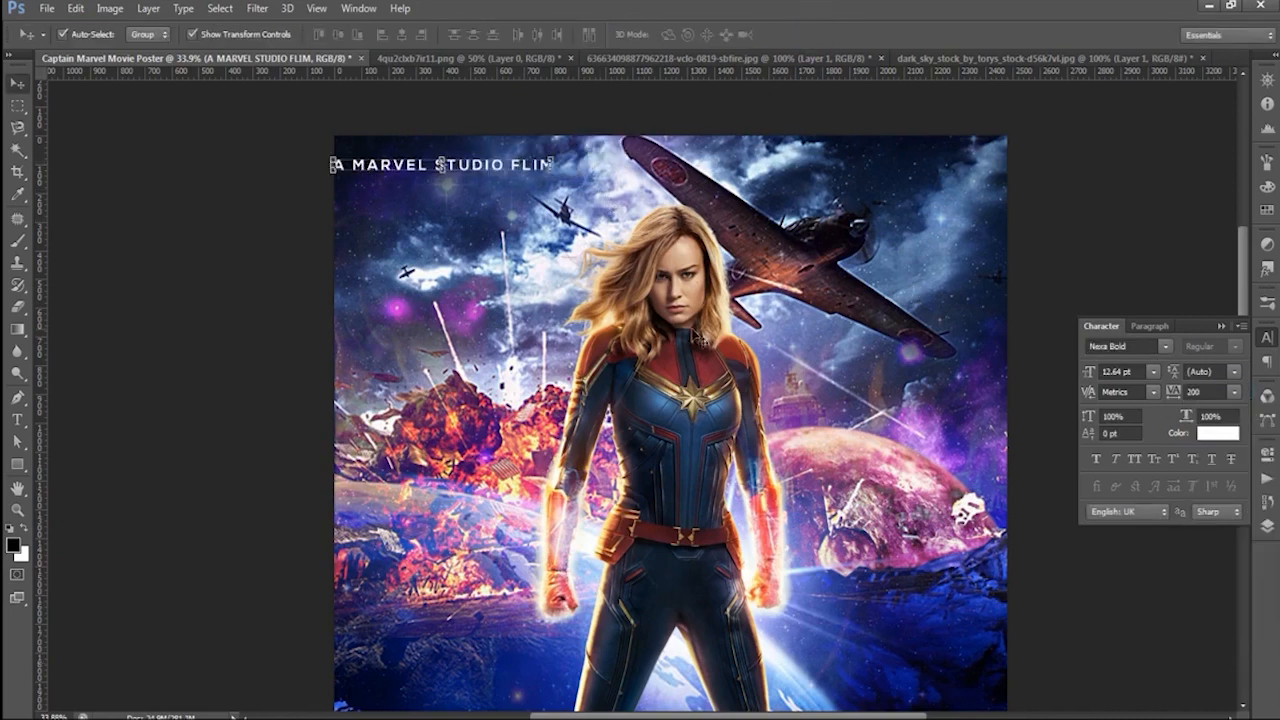
{"action": "left_click", "coordinate": [1176, 396]}
{"action": "type", "text": "500"}
{"action": "key", "text": "Return"}
{"action": "left_click_drag", "start_coordinate": [482, 168], "coordinate": [550, 165]}
- Add the text "MARCH 2019" below the CAPTAIN MARVEL title as a new text layer above the heading's layer
{"action": "scroll", "coordinate": [547, 156], "scroll_direction": "down", "scroll_amount": 1}
{"action": "scroll", "coordinate": [545, 150], "scroll_direction": "down", "scroll_amount": 5}
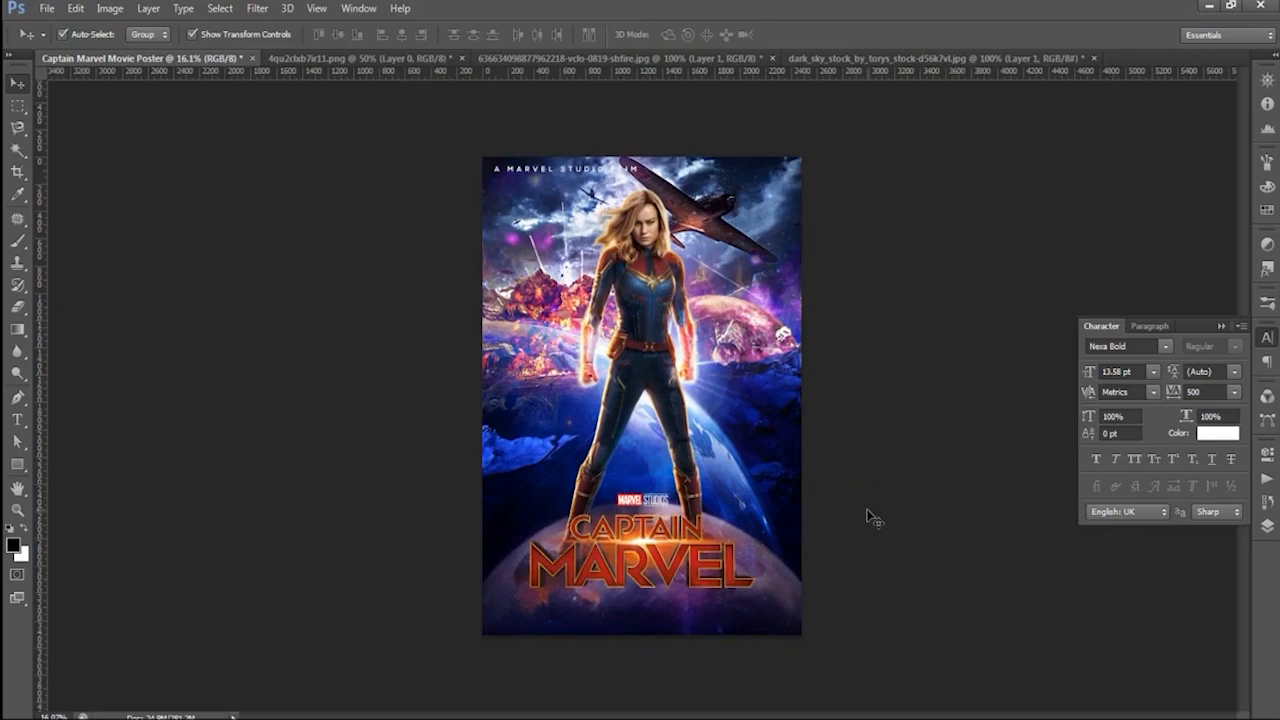
{"action": "scroll", "coordinate": [628, 172], "scroll_direction": "up", "scroll_amount": 2}
{"action": "scroll", "coordinate": [601, 152], "scroll_direction": "up", "scroll_amount": 2}
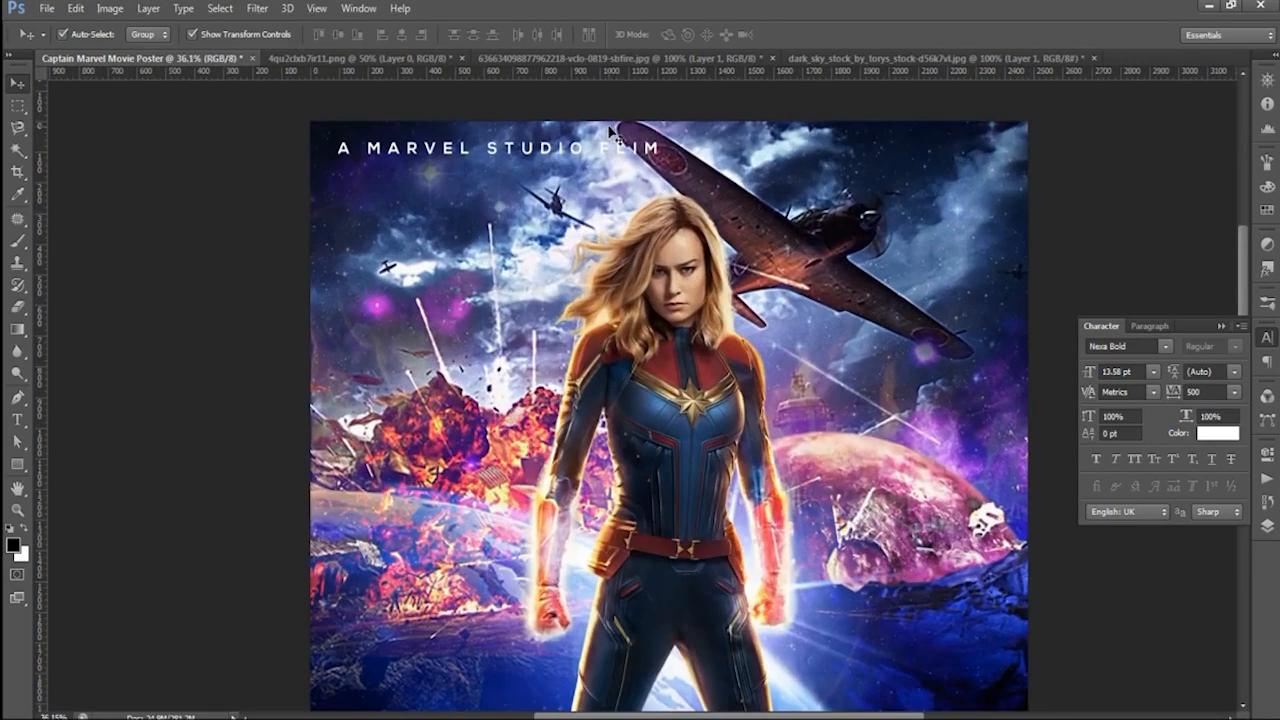
{"action": "scroll", "coordinate": [601, 152], "scroll_direction": "down", "scroll_amount": 3}
{"action": "scroll", "coordinate": [660, 682], "scroll_direction": "up", "scroll_amount": 2}
{"action": "scroll", "coordinate": [665, 683], "scroll_direction": "up", "scroll_amount": 3}
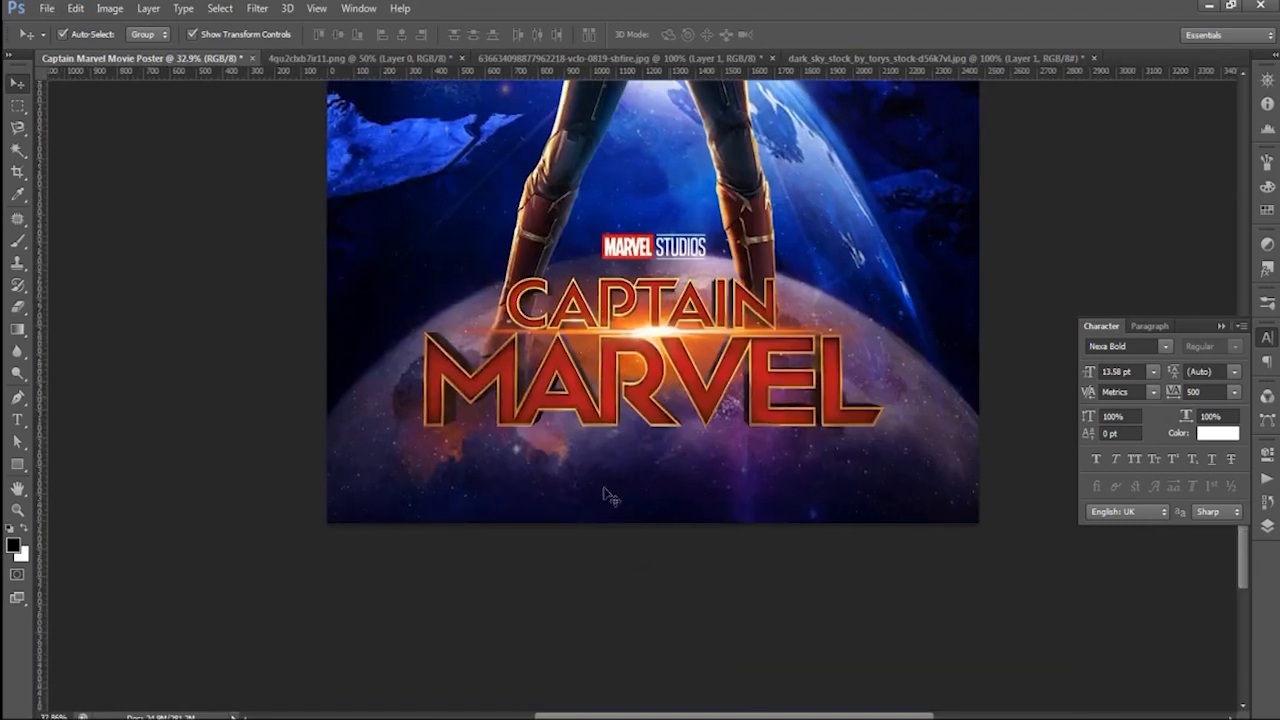
{"action": "left_click", "coordinate": [1263, 527]}
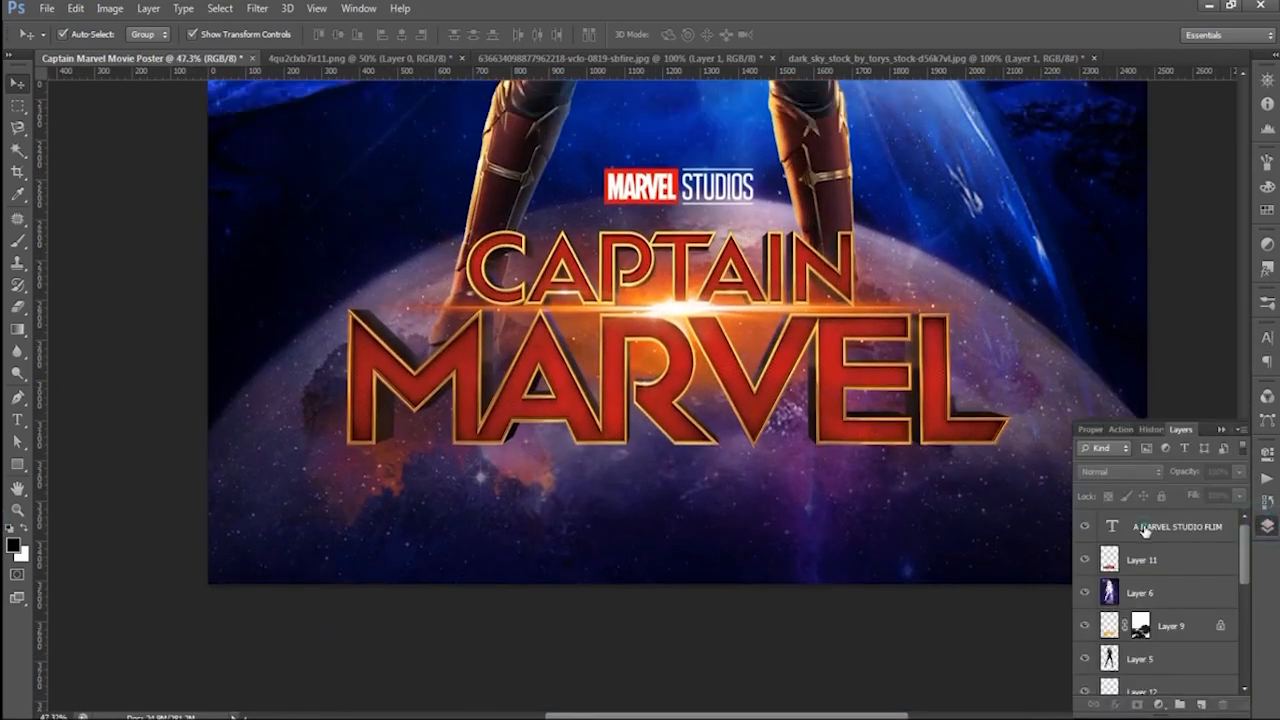
{"action": "left_click", "coordinate": [1175, 525]}
{"action": "key", "text": "t"}
{"action": "left_click", "coordinate": [512, 484]}
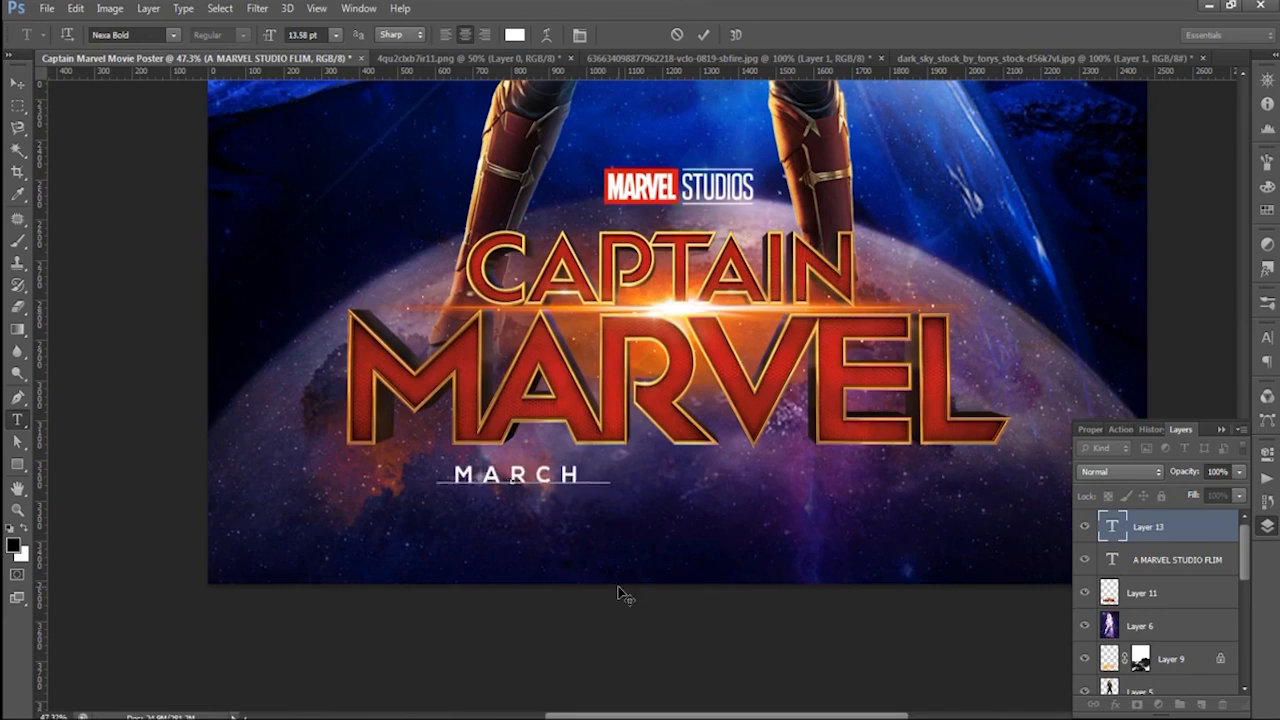
{"action": "type", "text": "2019"}
{"action": "left_click", "coordinate": [704, 34]}
{"action": "key", "text": "v"}
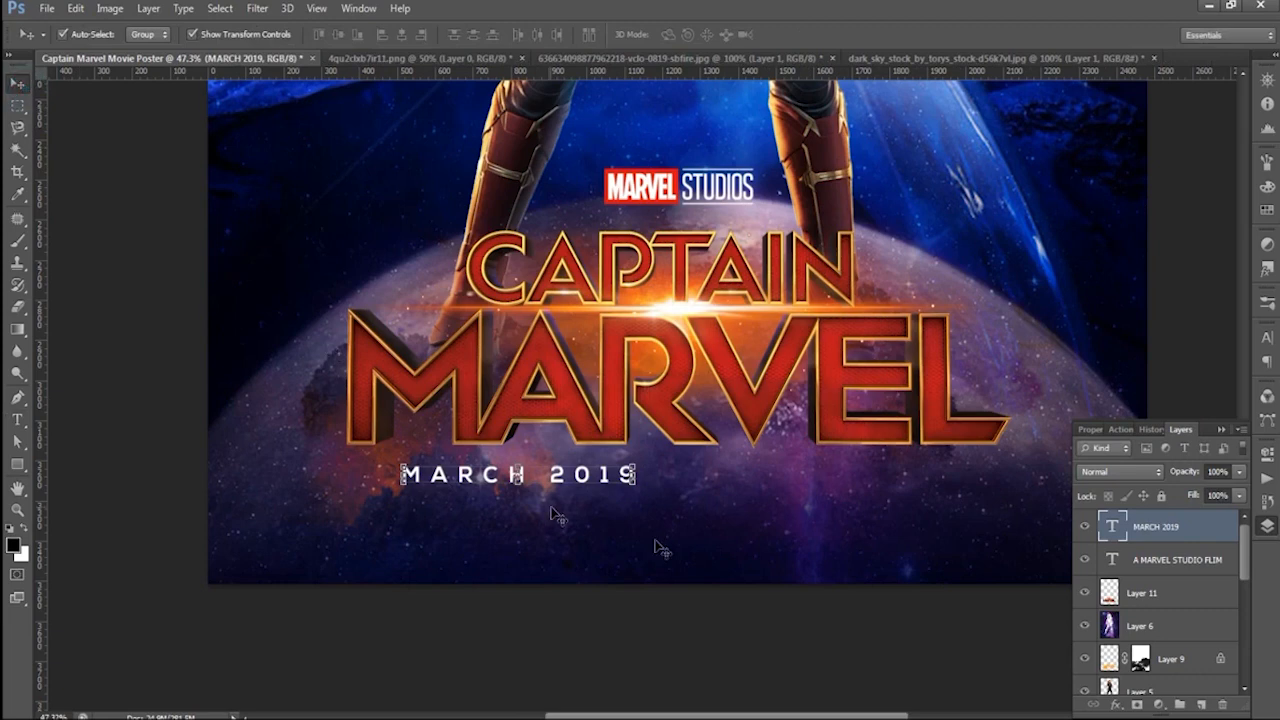
- Set the tracking of "MARCH 2019" to 0, scale it to about 282% and center it under the title
{"action": "left_click", "coordinate": [1266, 339]}
{"action": "left_click", "coordinate": [1235, 391]}
{"action": "left_click", "coordinate": [1225, 533]}
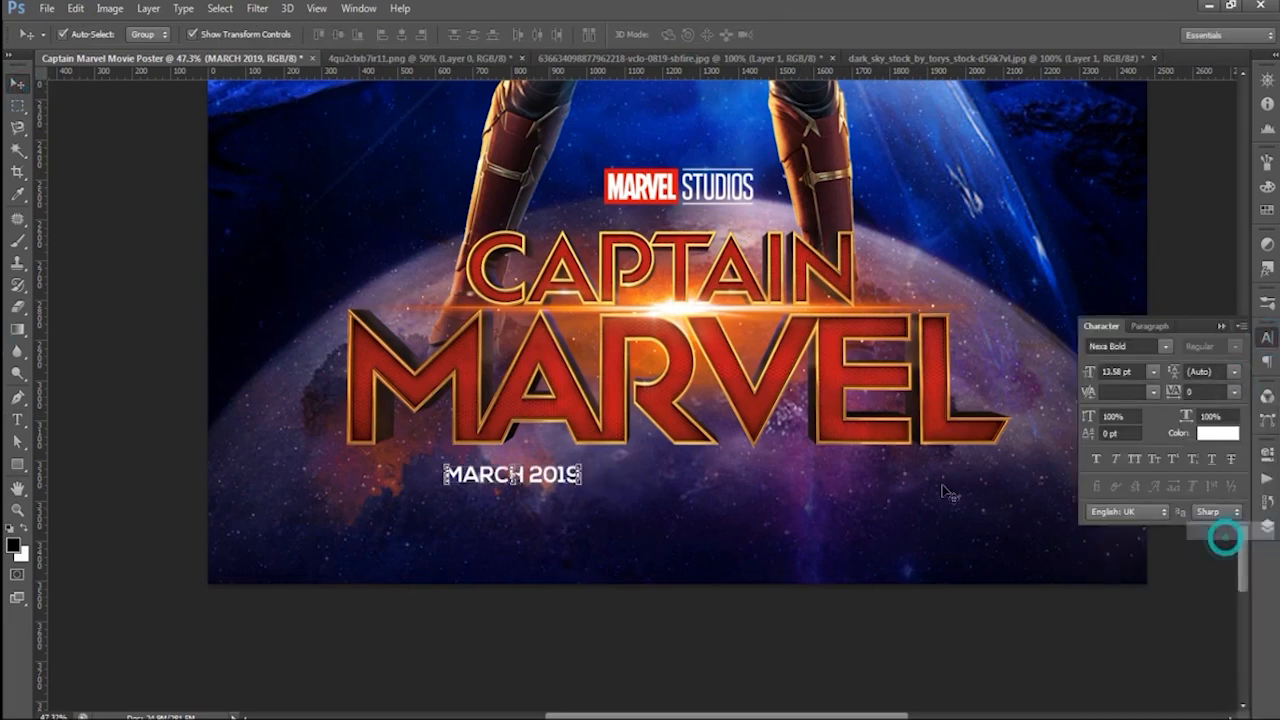
{"action": "left_click", "coordinate": [580, 489]}
{"action": "left_click_drag", "start_coordinate": [580, 489], "coordinate": [700, 543]}
{"action": "left_click_drag", "start_coordinate": [653, 486], "coordinate": [838, 502]}
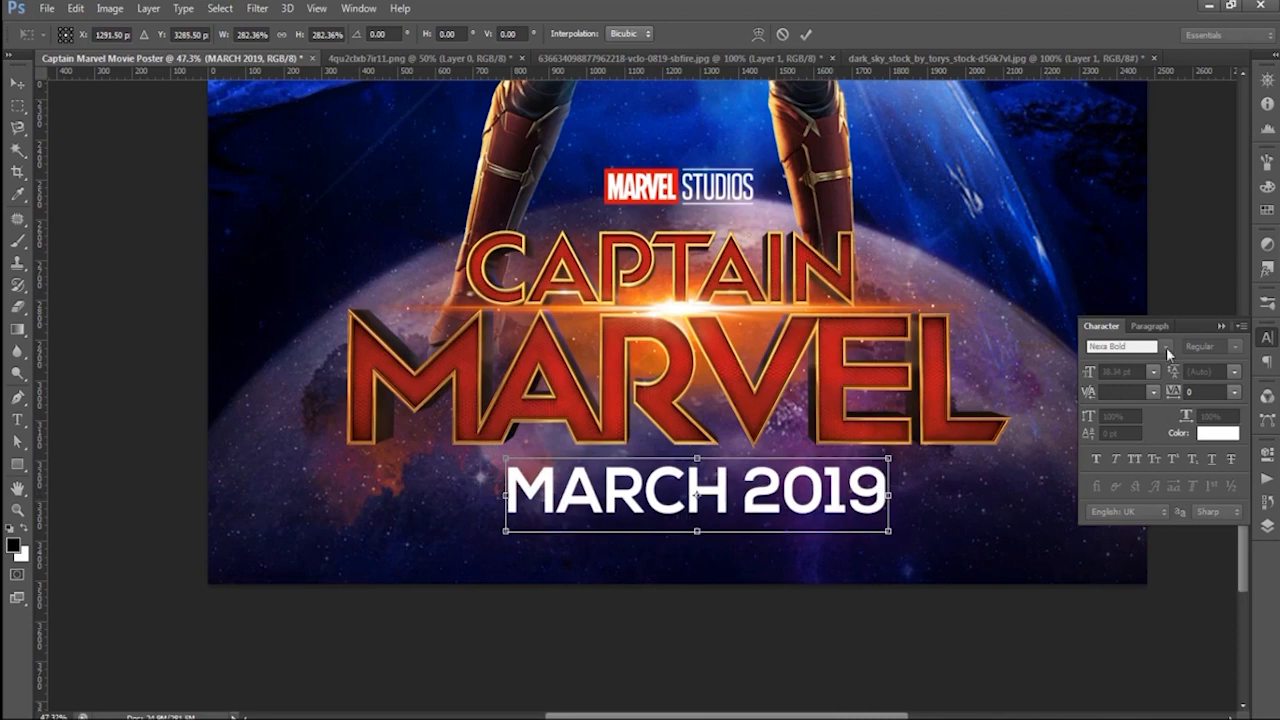
{"action": "left_click", "coordinate": [809, 37]}
- Change the color of the "MARCH 2019" text to bright yellow
{"action": "left_click", "coordinate": [1217, 433]}
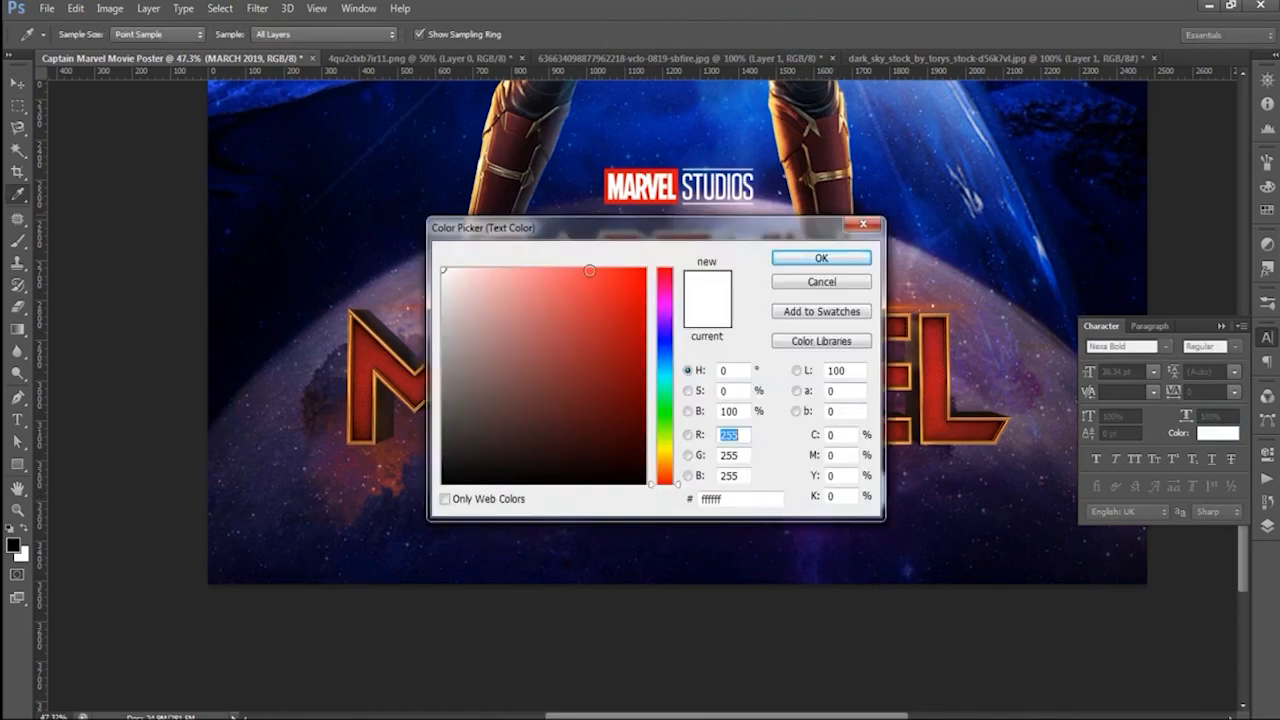
{"action": "left_click", "coordinate": [666, 449]}
{"action": "left_click", "coordinate": [638, 280]}
{"action": "left_click", "coordinate": [822, 258]}
{"action": "left_click", "coordinate": [793, 641]}
- Color the "A MARVEL STUDIO FLIM" heading with the same yellow sampled from the "MARCH 2019" text
{"action": "scroll", "coordinate": [606, 415], "scroll_direction": "down", "scroll_amount": 5}
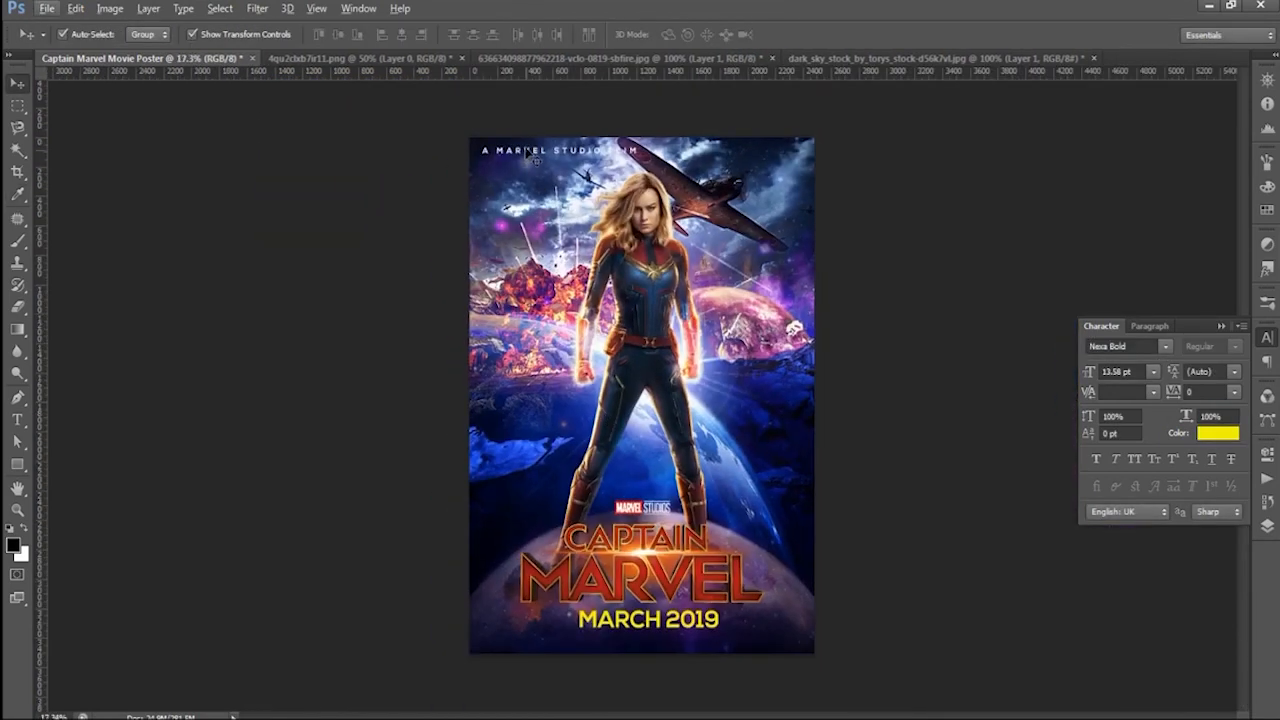
{"action": "left_click", "coordinate": [527, 154]}
{"action": "left_click", "coordinate": [1219, 434]}
{"action": "left_click", "coordinate": [654, 619]}
{"action": "left_click", "coordinate": [821, 258]}
{"action": "left_click", "coordinate": [94, 143]}
- Create a new empty layer directly above the character's layer, Layer 5
{"action": "scroll", "coordinate": [329, 343], "scroll_direction": "down", "scroll_amount": 3}
{"action": "scroll", "coordinate": [640, 280], "scroll_direction": "up", "scroll_amount": 4}
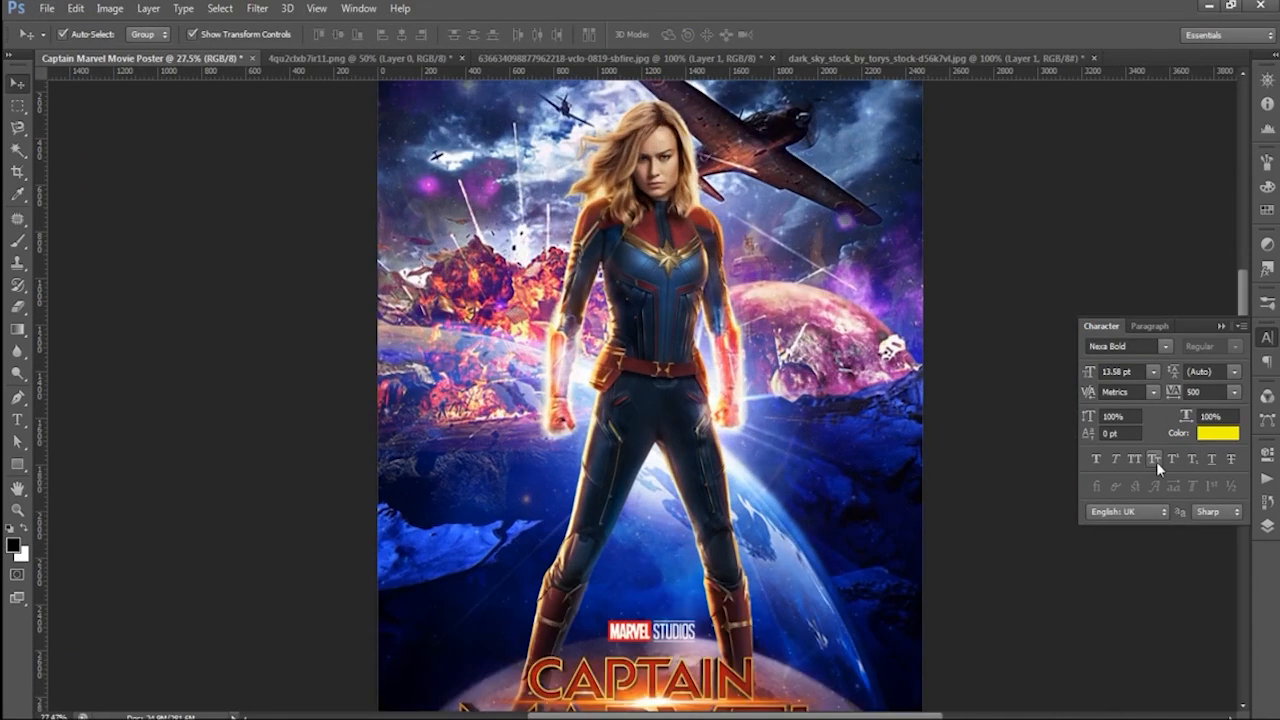
{"action": "left_click", "coordinate": [1268, 530]}
{"action": "left_click", "coordinate": [1150, 592]}
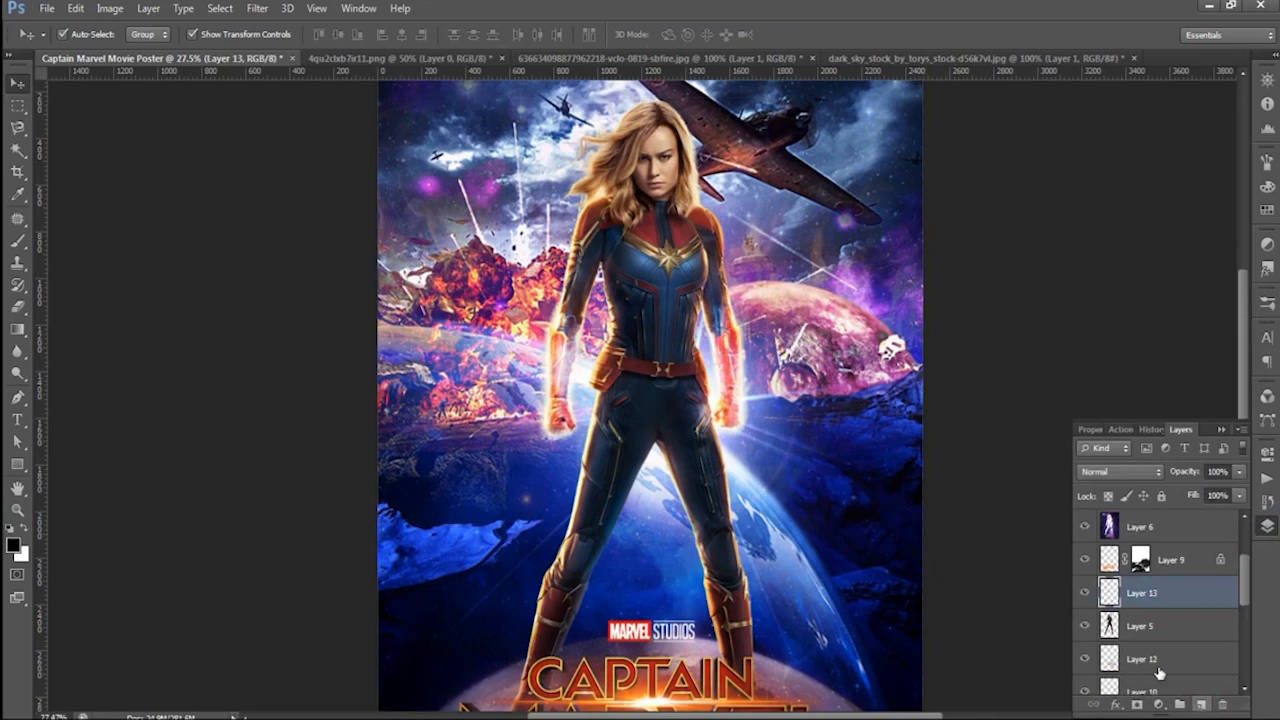
- Paint yellow over the character's hair on Layer 13 with a soft size 175 brush at 100% opacity
{"action": "key", "text": "b"}
{"action": "scroll", "coordinate": [677, 212], "scroll_direction": "down", "scroll_amount": 5}
{"action": "scroll", "coordinate": [677, 671], "scroll_direction": "up", "scroll_amount": 5}
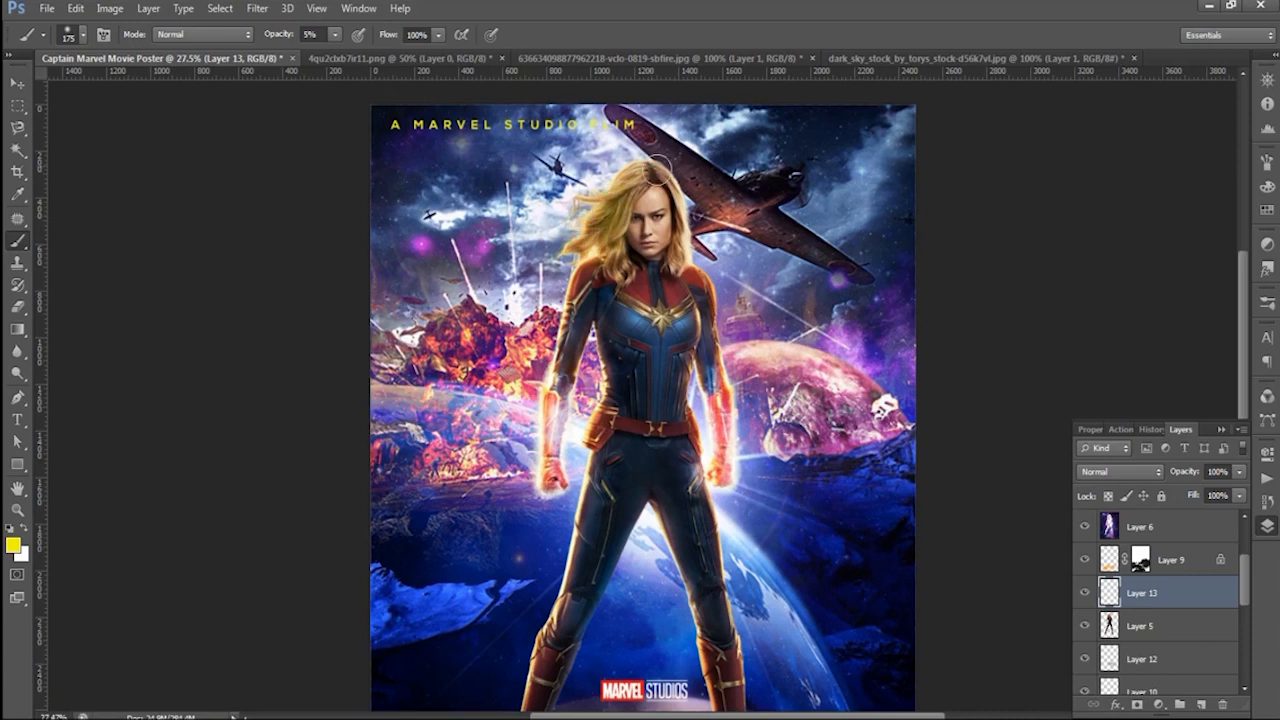
{"action": "left_click", "coordinate": [686, 208]}
{"action": "left_click", "coordinate": [337, 36]}
{"action": "left_click_drag", "start_coordinate": [342, 56], "coordinate": [416, 58]}
{"action": "left_click", "coordinate": [634, 167]}
{"action": "mouse_move", "coordinate": [634, 167]}
{"action": "left_mouse_down"}
{"action": "mouse_move", "coordinate": [586, 216]}
{"action": "mouse_move", "coordinate": [599, 300]}
{"action": "mouse_move", "coordinate": [692, 262]}
{"action": "mouse_move", "coordinate": [623, 187]}
{"action": "mouse_move", "coordinate": [597, 262]}
{"action": "left_mouse_up"}
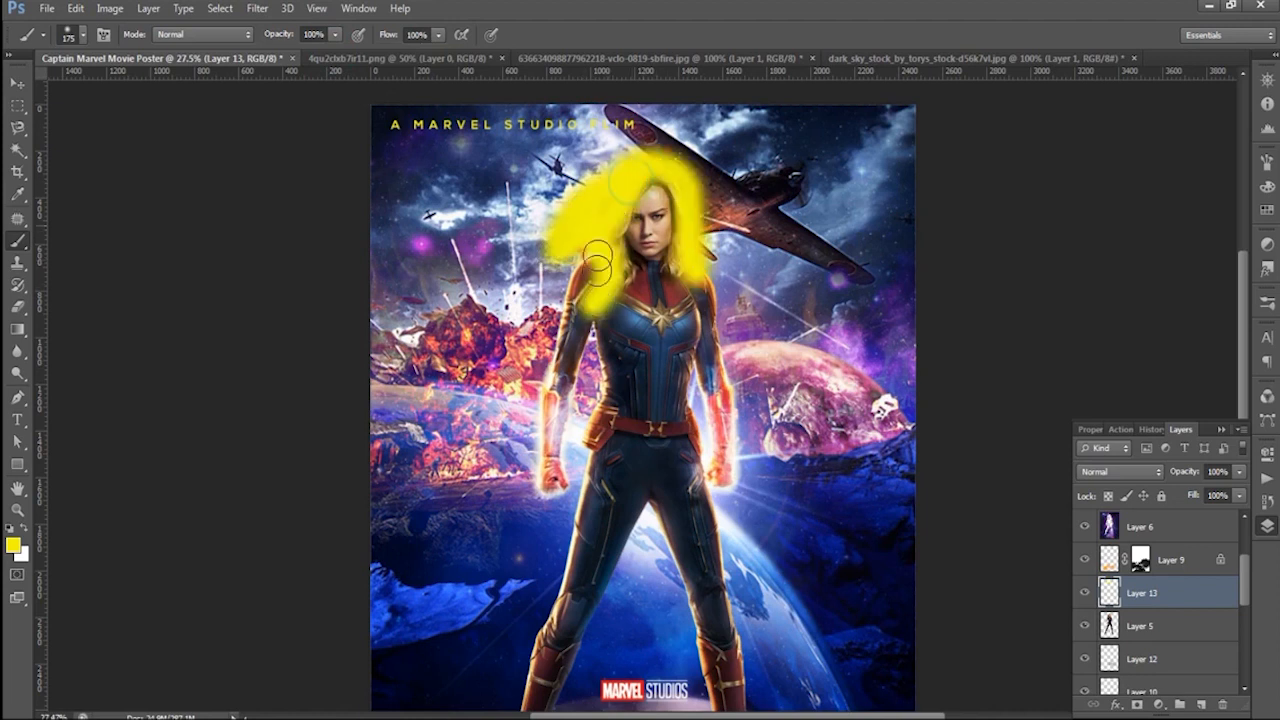
- Clip the yellow hair paint to Layer 5 and set its blend mode to Saturation with 60% opacity
{"action": "left_click", "coordinate": [1176, 609], "text": "alt"}
{"action": "left_click", "coordinate": [1120, 471]}
{"action": "left_click", "coordinate": [1110, 93]}
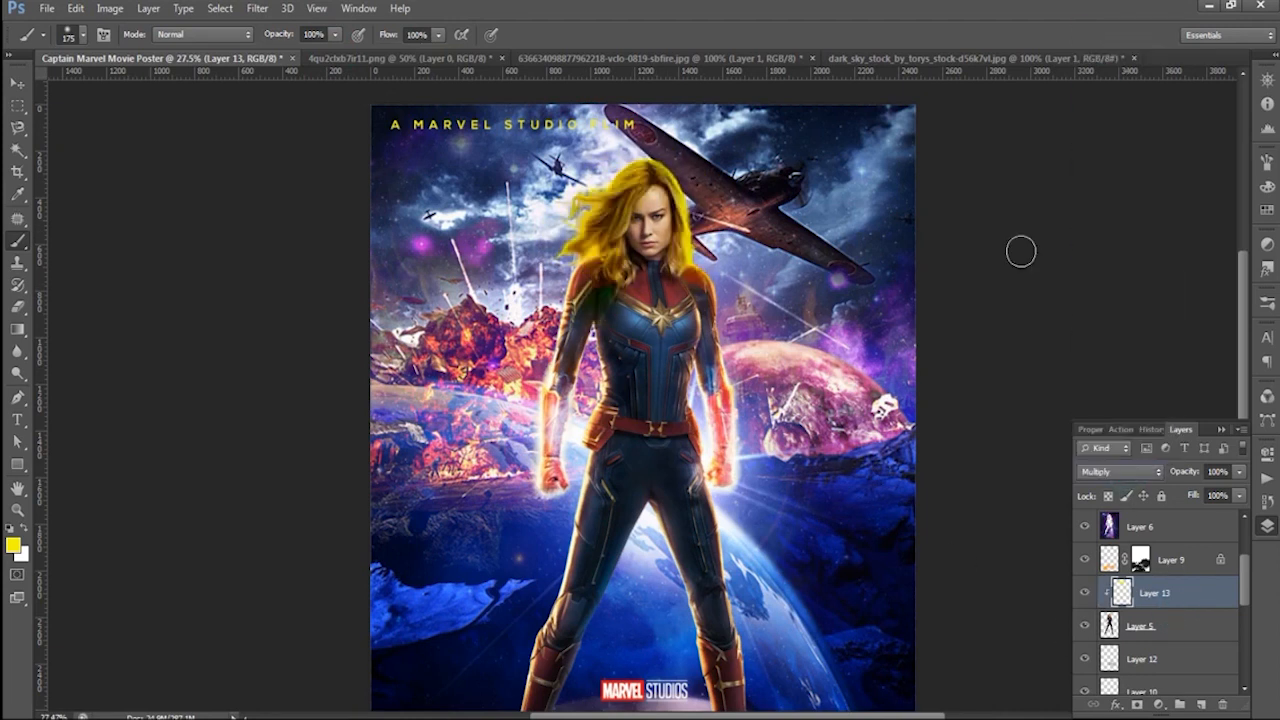
{"action": "key", "text": "Down"}
{"action": "key", "text": "Down"}
{"action": "key", "text": "Down"}
{"action": "key", "text": "Down"}
{"action": "key", "text": "Down"}
{"action": "key", "text": "Down"}
{"action": "key", "text": "Down"}
{"action": "key", "text": "Down"}
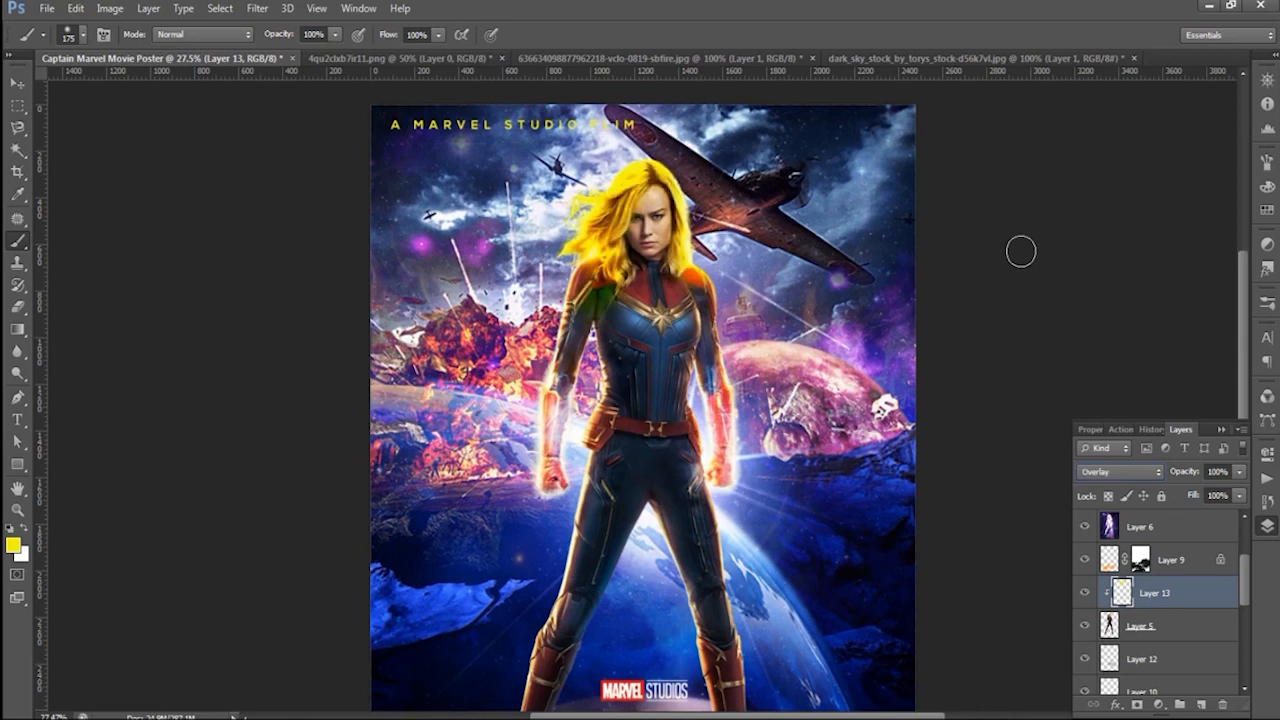
{"action": "key", "text": "Down"}
{"action": "key", "text": "Down"}
{"action": "key", "text": "Down"}
{"action": "key", "text": "Down"}
{"action": "key", "text": "Down"}
{"action": "key", "text": "Down"}
{"action": "key", "text": "Down"}
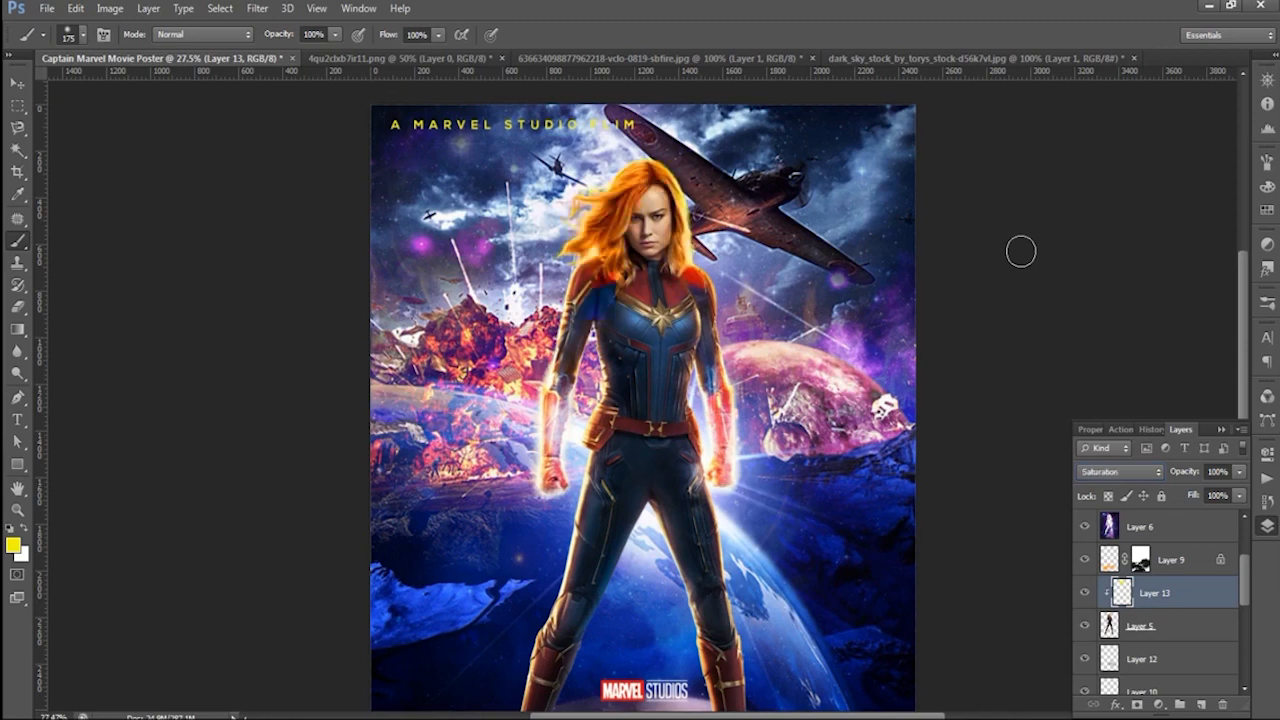
- Add a new layer above the "MARCH 2019" text layer and fill it with yellow
{"action": "left_click", "coordinate": [20, 91]}
{"action": "left_click", "coordinate": [252, 225]}
{"action": "scroll", "coordinate": [256, 225], "scroll_direction": "down", "scroll_amount": 4}
{"action": "scroll", "coordinate": [910, 389], "scroll_direction": "up", "scroll_amount": 1}
{"action": "scroll", "coordinate": [899, 441], "scroll_direction": "down", "scroll_amount": 2}
{"action": "scroll", "coordinate": [870, 400], "scroll_direction": "up", "scroll_amount": 1}
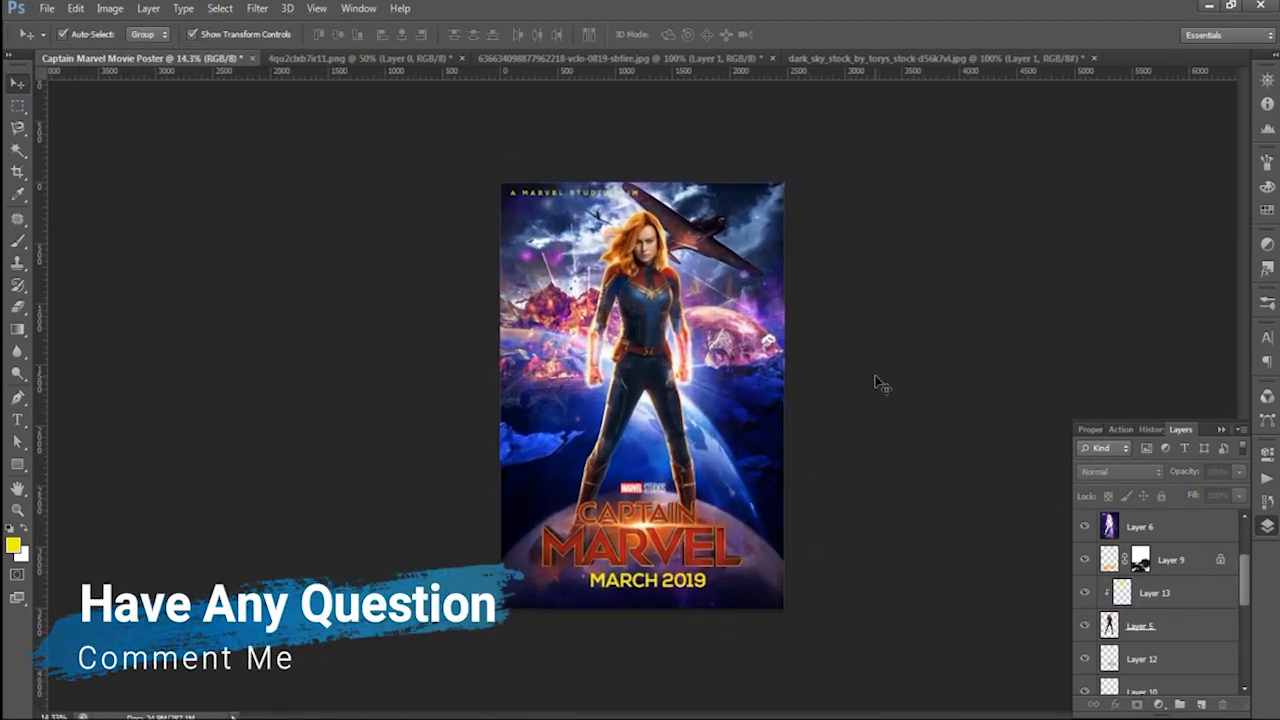
{"action": "scroll", "coordinate": [1222, 540], "scroll_direction": "up", "scroll_amount": 3}
{"action": "left_click", "coordinate": [1205, 530]}
{"action": "left_click", "coordinate": [1201, 704]}
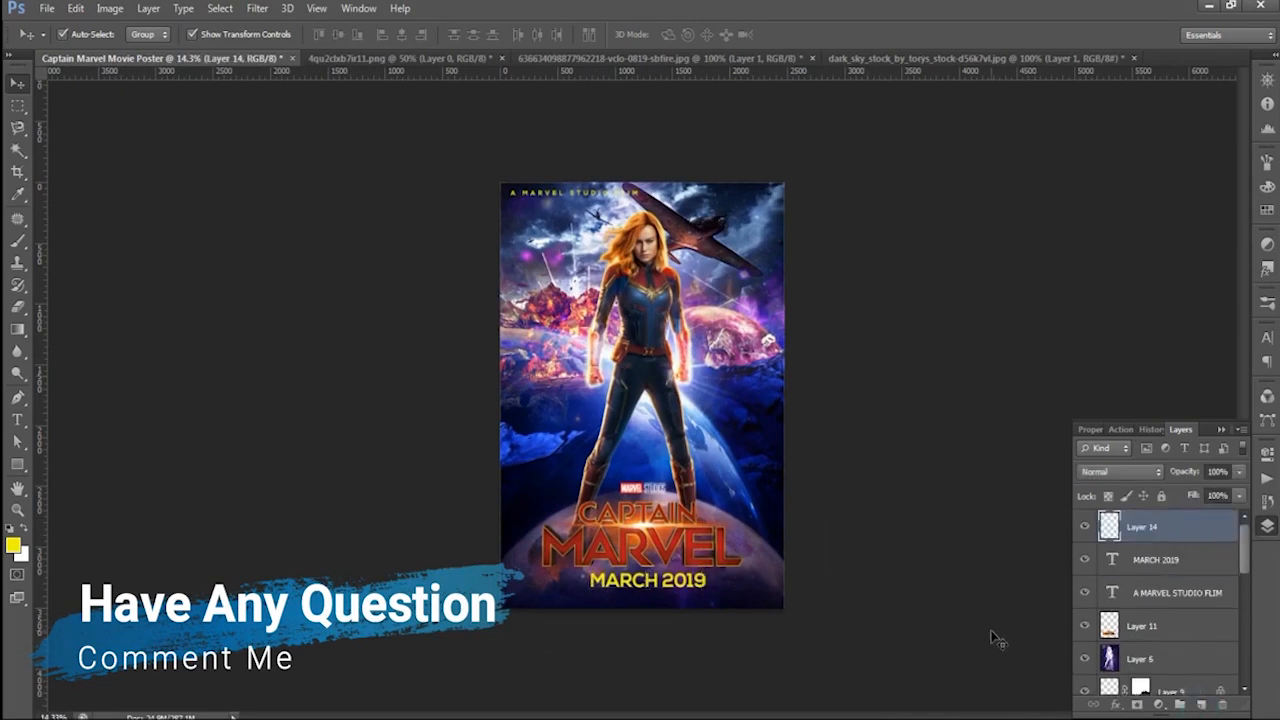
{"action": "key", "text": "alt+BackSpace"}
- Try blend modes including Multiply, Overlay, Subtract and Saturation on the yellow fill layer
{"action": "left_click", "coordinate": [1120, 471]}
{"action": "left_click", "coordinate": [1115, 96]}
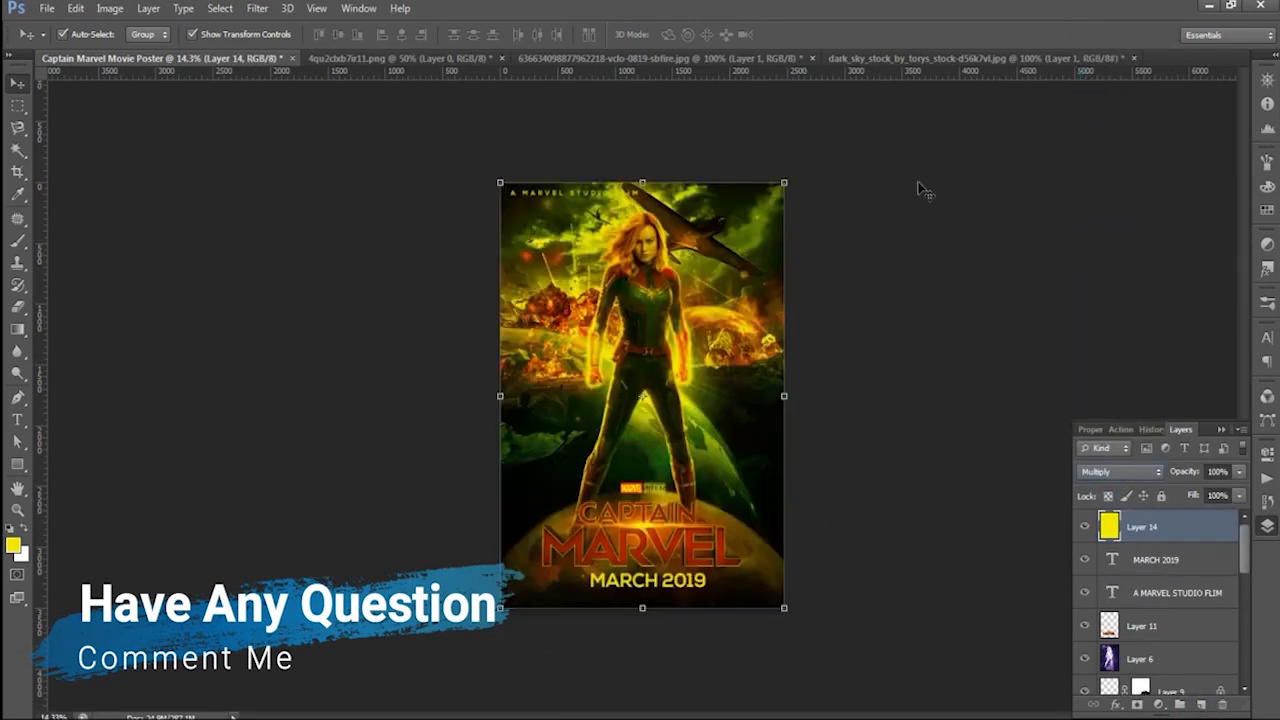
{"action": "key", "text": "shift+plus"}
{"action": "key", "text": "shift+plus"}
{"action": "key", "text": "shift+plus"}
{"action": "key", "text": "shift+plus"}
{"action": "key", "text": "shift+plus"}
{"action": "key", "text": "shift+plus"}
{"action": "key", "text": "shift+plus"}
{"action": "key", "text": "shift+plus"}
{"action": "key", "text": "shift+plus"}
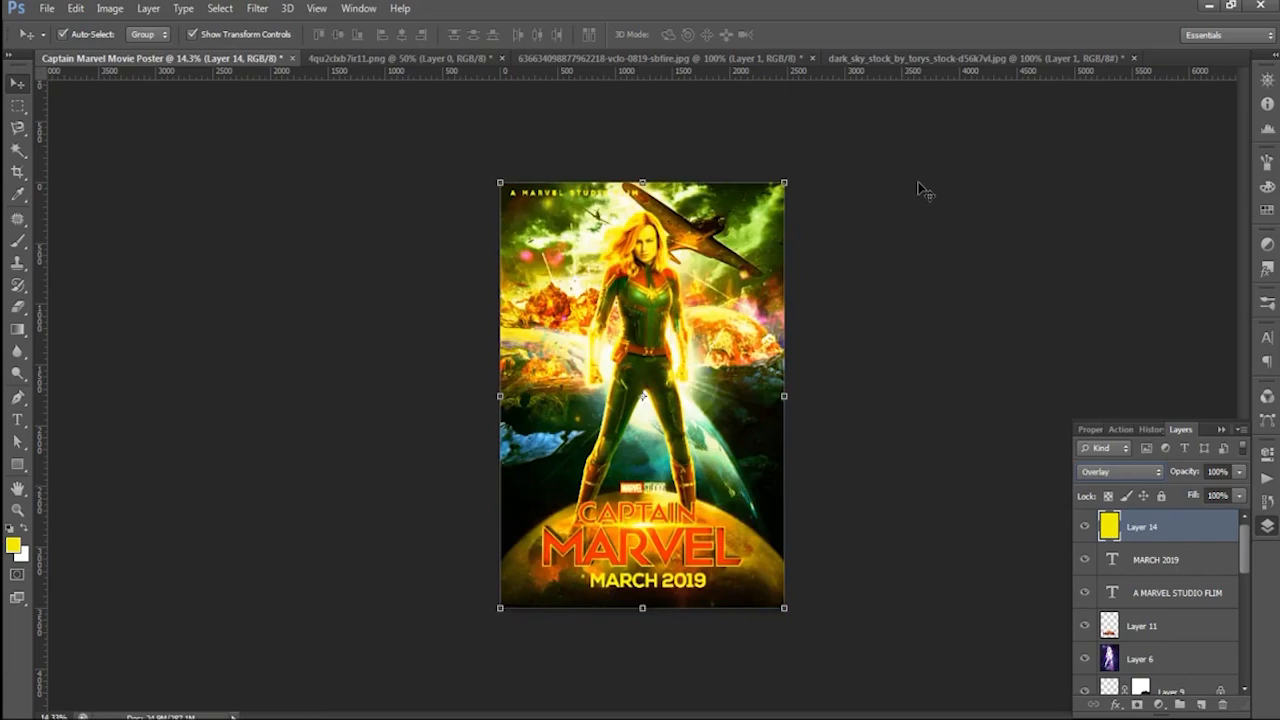
{"action": "key", "text": "shift+plus"}
{"action": "key", "text": "shift+plus"}
{"action": "key", "text": "shift+plus"}
{"action": "key", "text": "shift+plus"}
{"action": "key", "text": "shift+plus"}
{"action": "key", "text": "shift+plus"}
{"action": "key", "text": "shift+plus"}
{"action": "key", "text": "shift+plus"}
{"action": "key", "text": "shift+plus"}
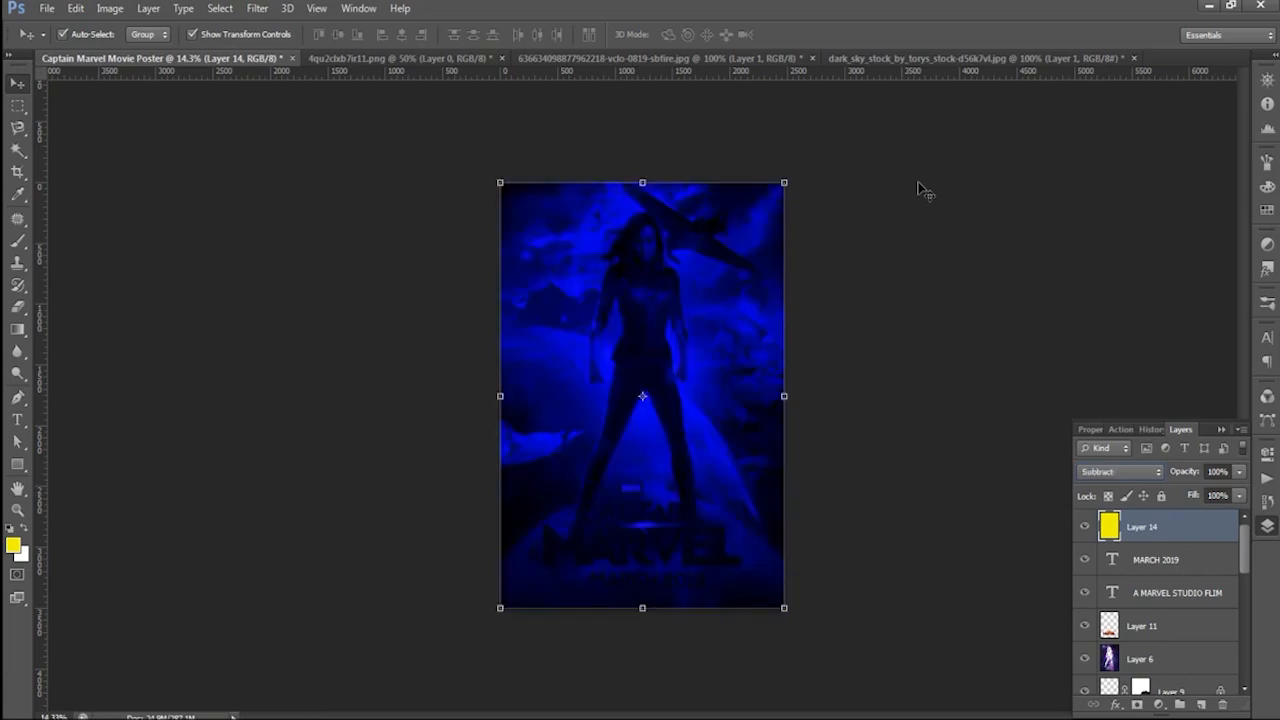
{"action": "key", "text": "shift+minus"}
{"action": "key", "text": "shift+minus"}
{"action": "key", "text": "shift+minus"}
{"action": "key", "text": "shift+minus"}
{"action": "key", "text": "shift+minus"}
{"action": "key", "text": "shift+minus"}
{"action": "key", "text": "shift+minus"}
{"action": "key", "text": "shift+minus"}
{"action": "key", "text": "shift+minus"}
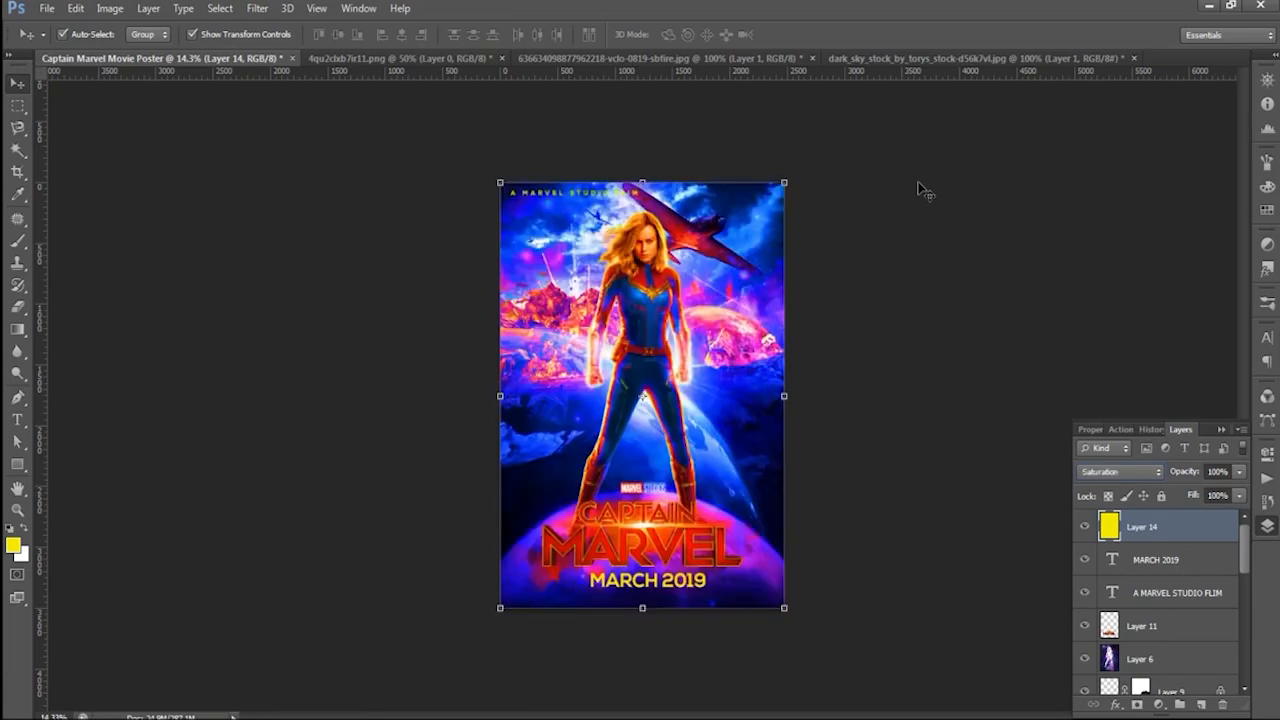
- Set the yellow fill layer's blend mode to Overlay and its opacity to 20%
{"action": "key", "text": "shift+minus"}
{"action": "key", "text": "shift+minus"}
{"action": "key", "text": "shift+minus"}
{"action": "key", "text": "shift+minus"}
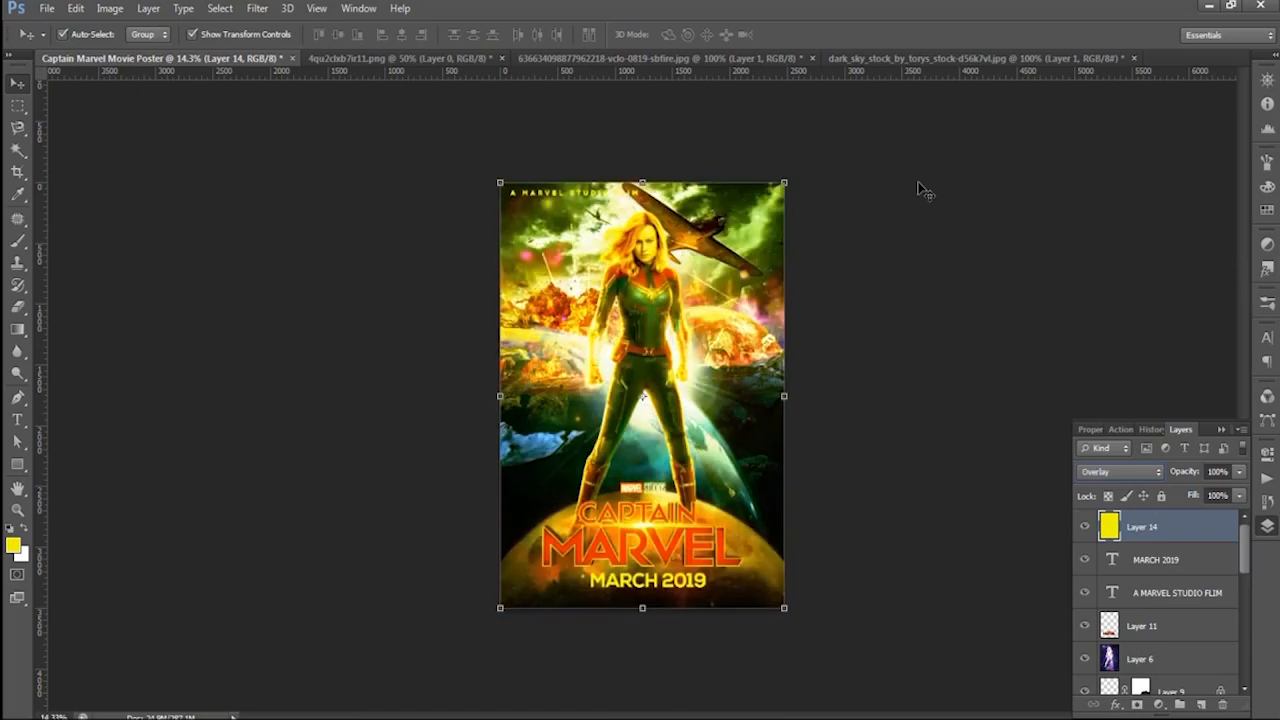
{"action": "type", "text": "20"}
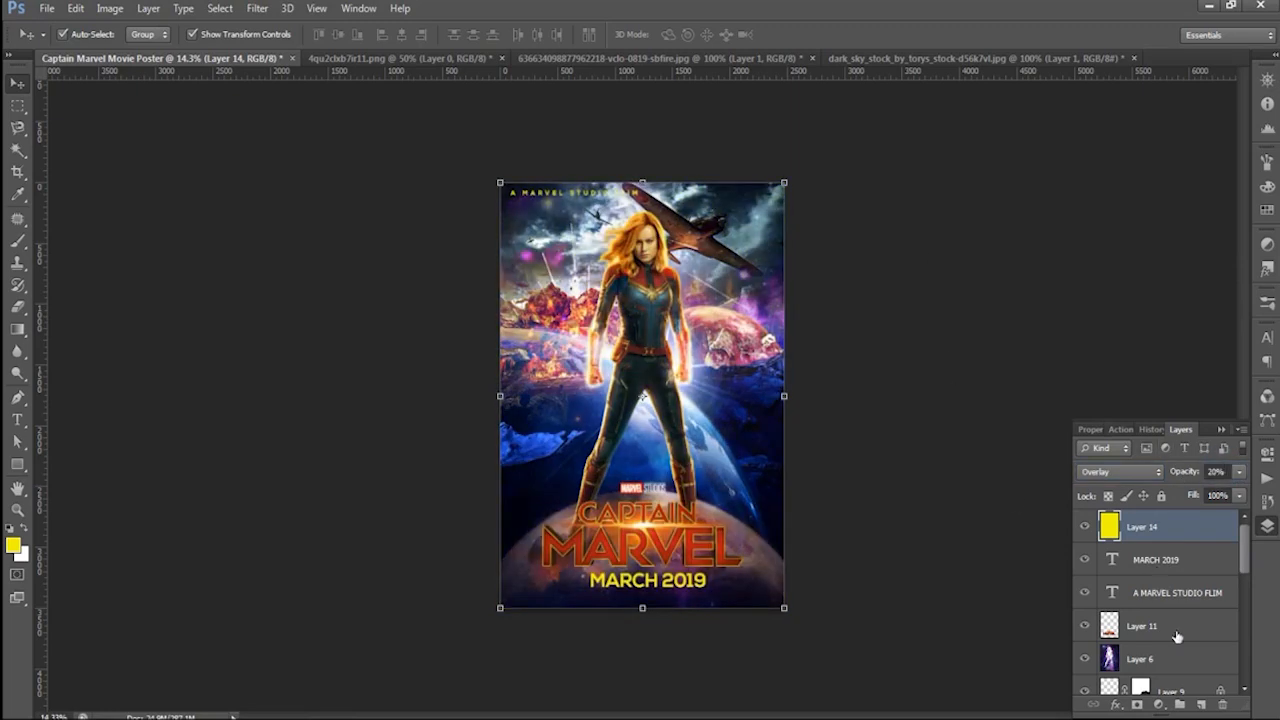
- Add another layer above the yellow fill and fill it with bright red
{"action": "left_click", "coordinate": [1201, 704]}
{"action": "left_click", "coordinate": [13, 545]}
{"action": "left_click_drag", "start_coordinate": [662, 460], "coordinate": [666, 474]}
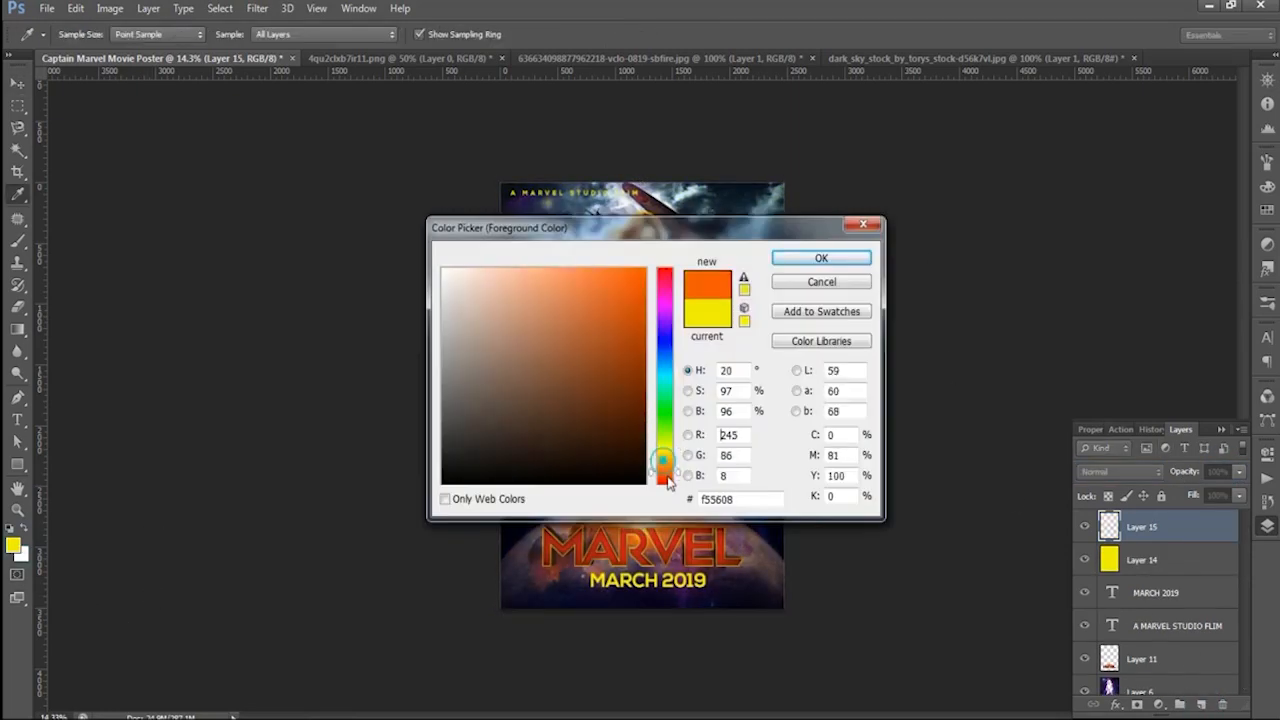
{"action": "left_click", "coordinate": [822, 260]}
{"action": "key", "text": "v"}
{"action": "key", "text": "alt+BackSpace"}
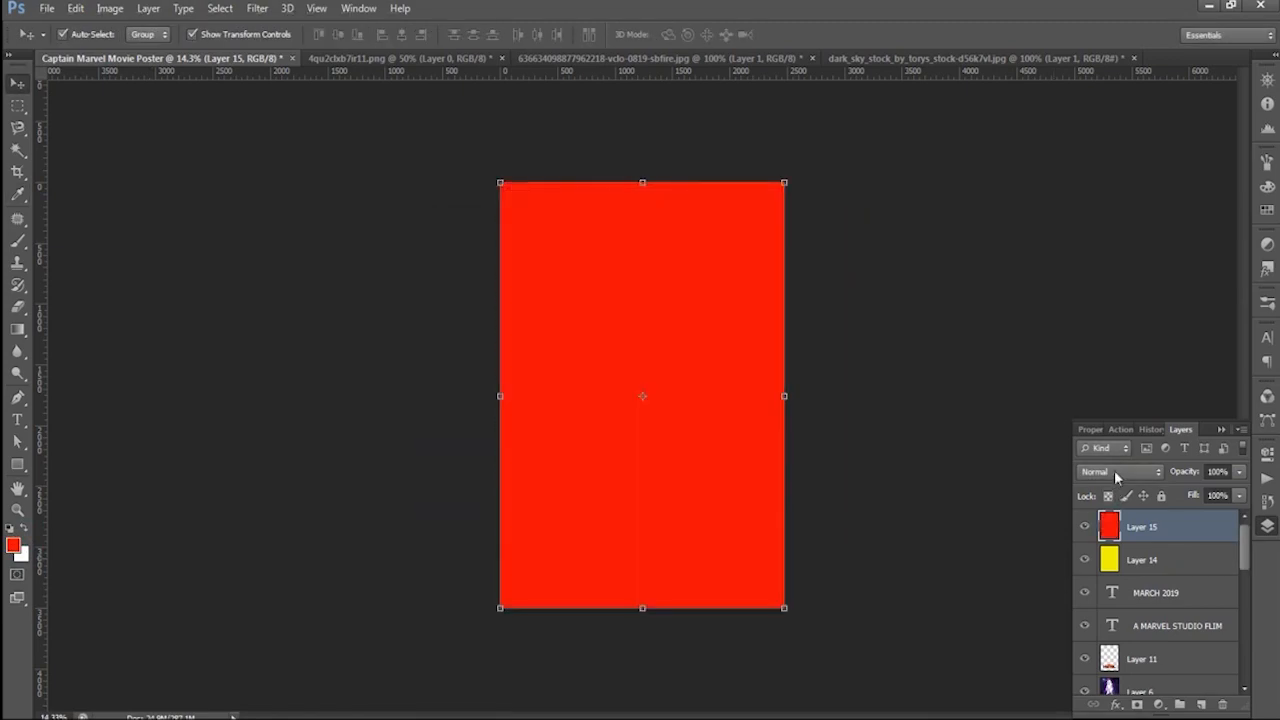
- Try blend modes including Color Dodge and Soft Light on the red fill layer
{"action": "left_click", "coordinate": [1120, 471]}
{"action": "left_click", "coordinate": [1098, 88]}
{"action": "key", "text": "shift+plus"}
{"action": "key", "text": "shift+plus"}
{"action": "key", "text": "shift+plus"}
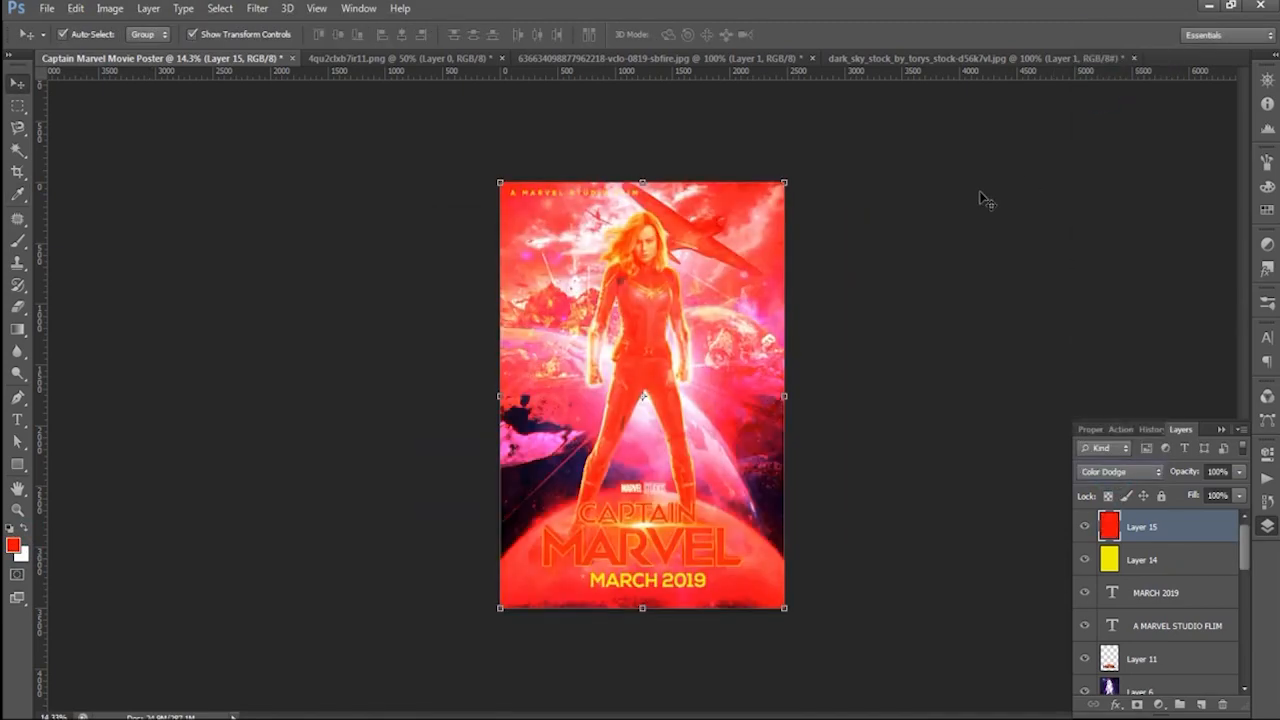
{"action": "key", "text": "shift+plus"}
{"action": "key", "text": "shift+plus"}
{"action": "key", "text": "shift+plus"}
{"action": "key", "text": "shift+plus"}
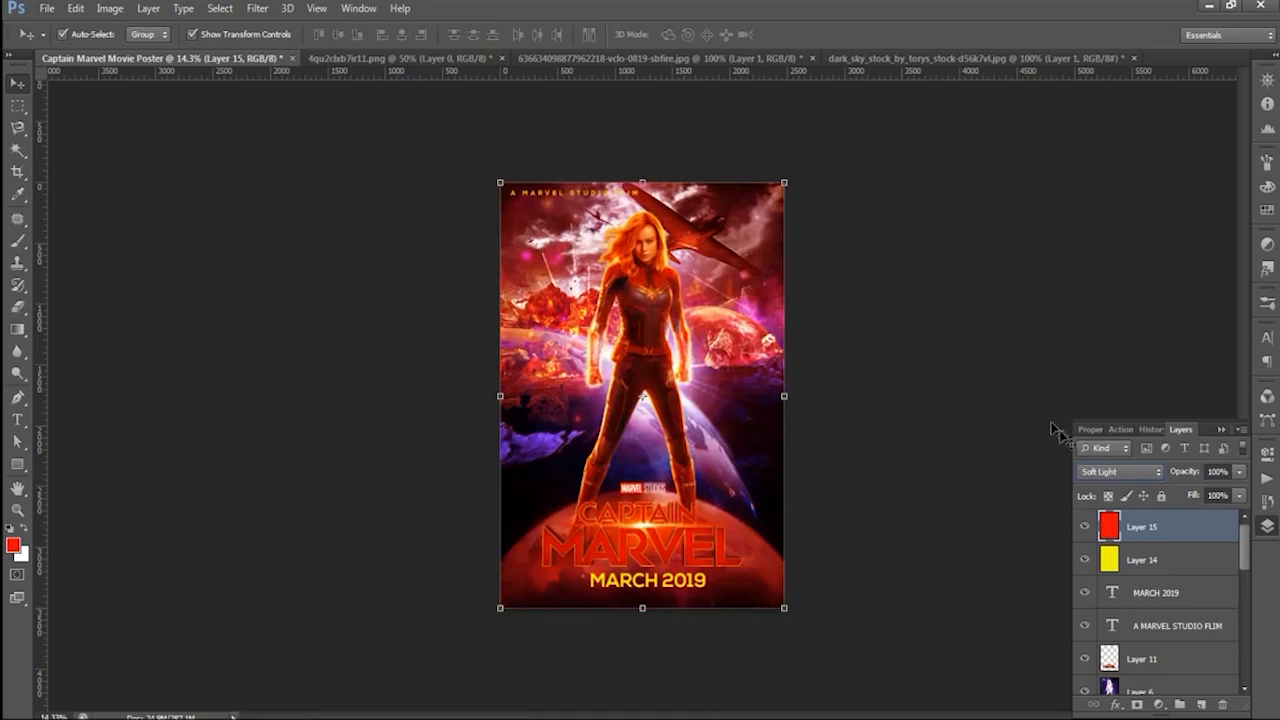
{"action": "left_click", "coordinate": [1110, 472]}
{"action": "left_click", "coordinate": [1103, 183]}
{"action": "key", "text": "Up"}
{"action": "key", "text": "Up"}
{"action": "key", "text": "Up"}
{"action": "key", "text": "Up"}
{"action": "key", "text": "Up"}
{"action": "key", "text": "Up"}
{"action": "key", "text": "Up"}
- Try the Color, Pin Light and Lighten blend modes on the red fill layer
{"action": "left_click", "coordinate": [1120, 471]}
{"action": "left_click", "coordinate": [1105, 437]}
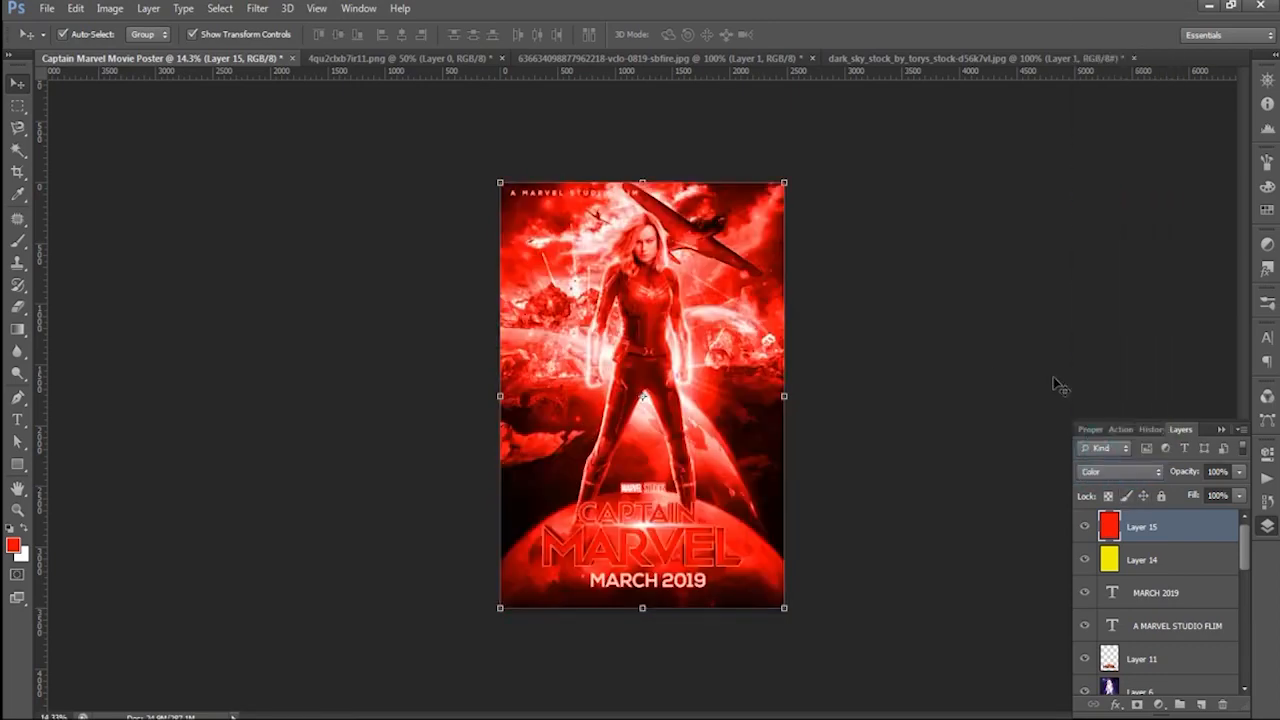
{"action": "key", "text": "Up"}
{"action": "key", "text": "Up"}
{"action": "key", "text": "Up"}
{"action": "key", "text": "Up"}
{"action": "key", "text": "Up"}
{"action": "key", "text": "Up"}
{"action": "key", "text": "Up"}
{"action": "key", "text": "Up"}
{"action": "key", "text": "Up"}
{"action": "key", "text": "Up"}
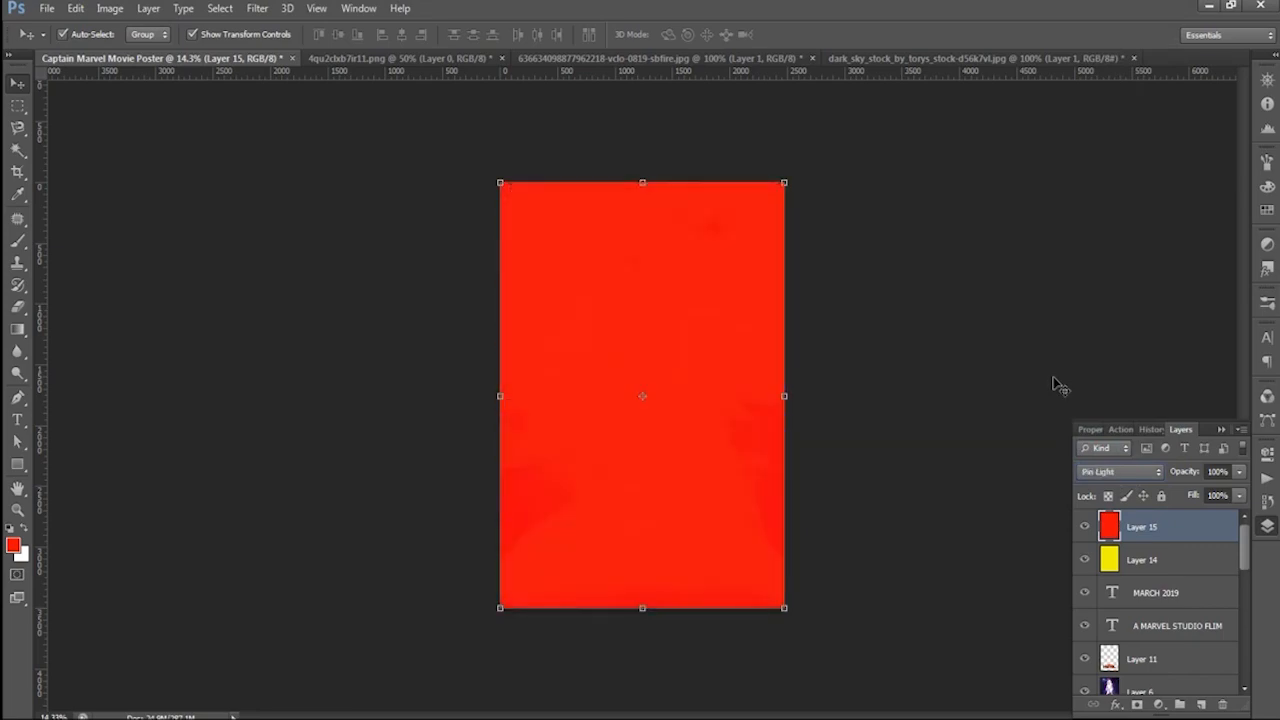
{"action": "key", "text": "Up"}
{"action": "key", "text": "Up"}
{"action": "key", "text": "Up"}
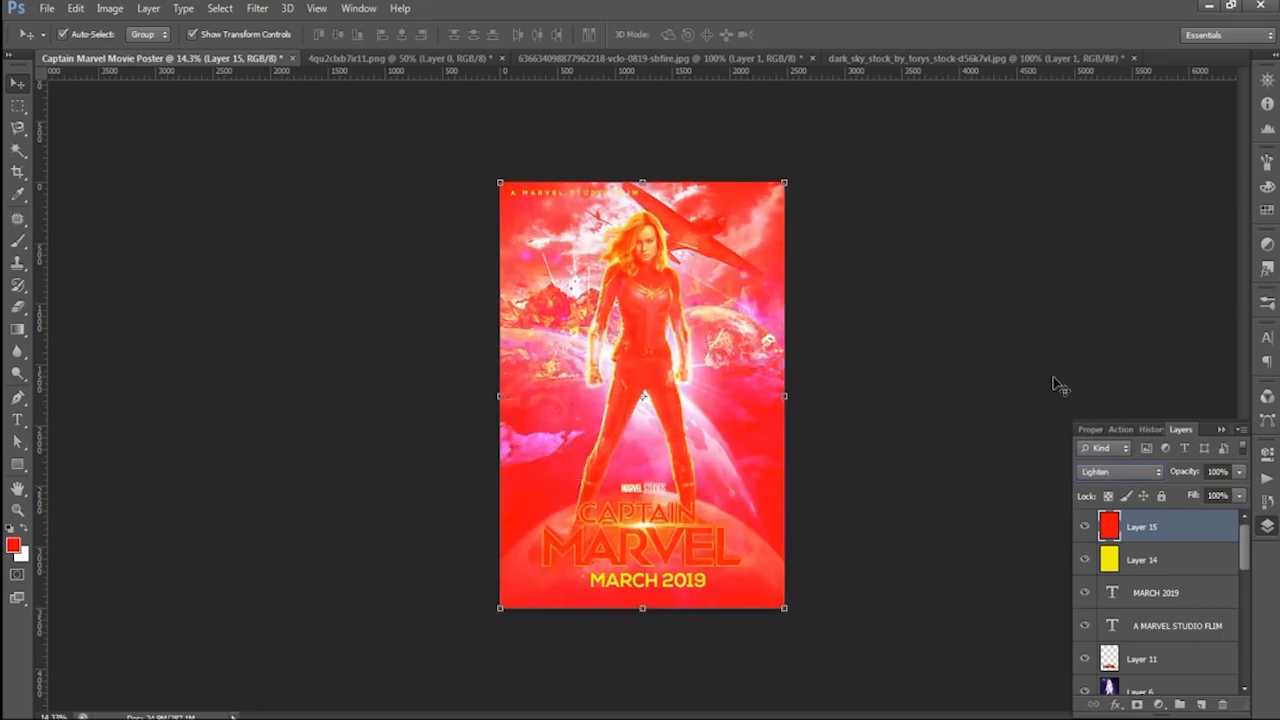
{"action": "key", "text": "Up"}
{"action": "key", "text": "Up"}
{"action": "key", "text": "Up"}
{"action": "key", "text": "Up"}
{"action": "key", "text": "Up"}
{"action": "key", "text": "Up"}
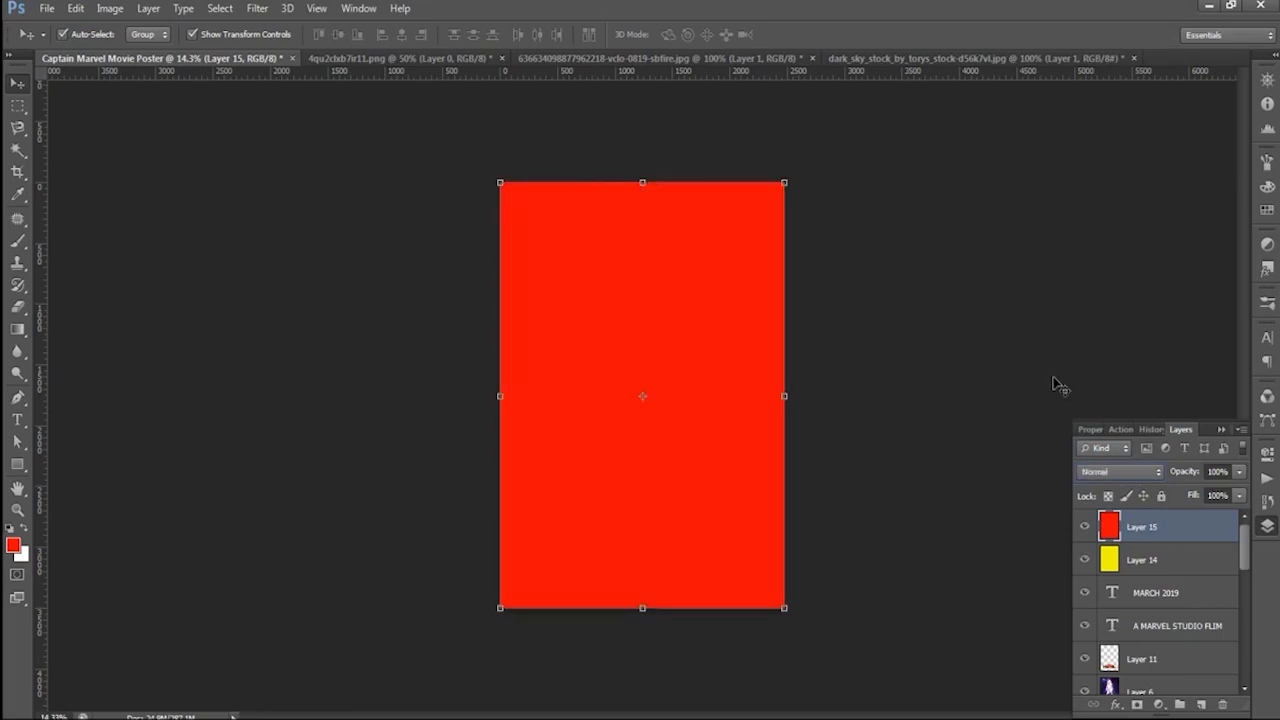
- Set the red fill layer's blend mode to Soft Light and its opacity to 15%
{"action": "key", "text": "Down"}
{"action": "key", "text": "Down"}
{"action": "key", "text": "Down"}
{"action": "key", "text": "Down"}
{"action": "key", "text": "Down"}
{"action": "key", "text": "Down"}
{"action": "key", "text": "Down"}
{"action": "key", "text": "Down"}
{"action": "key", "text": "Down"}
{"action": "key", "text": "Down"}
{"action": "key", "text": "Down"}
{"action": "key", "text": "Down"}
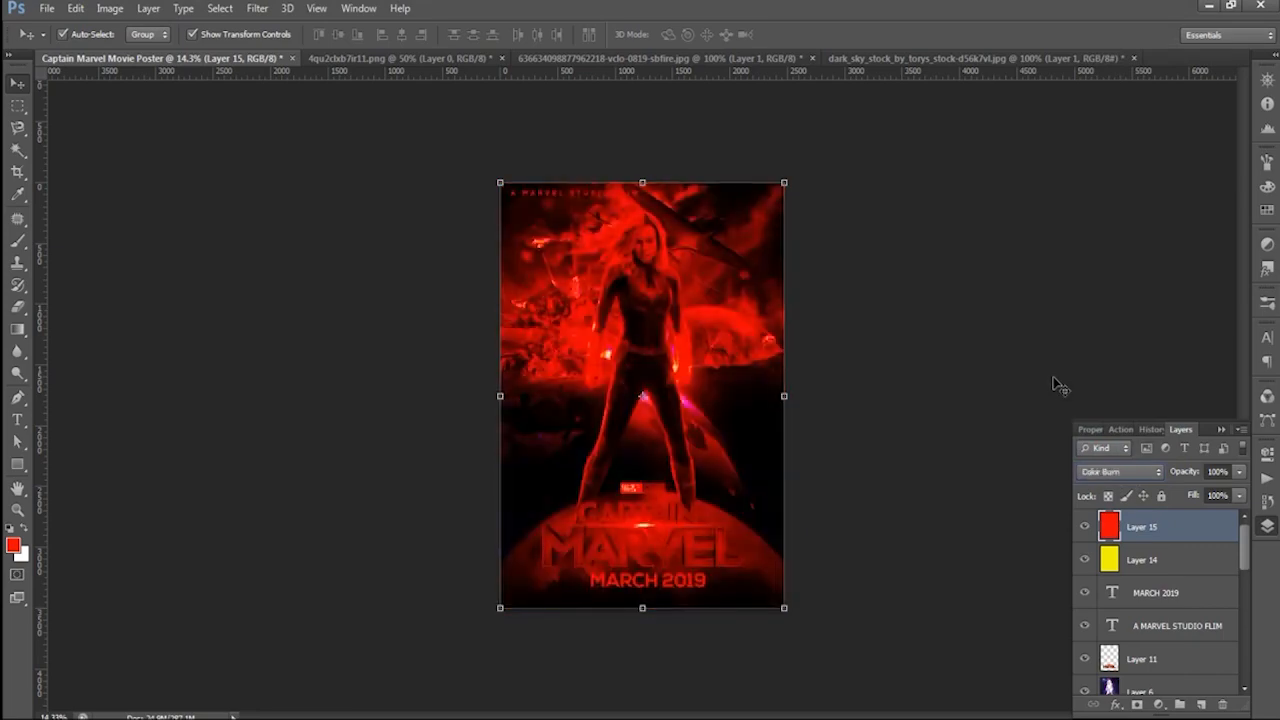
{"action": "key", "text": "Down"}
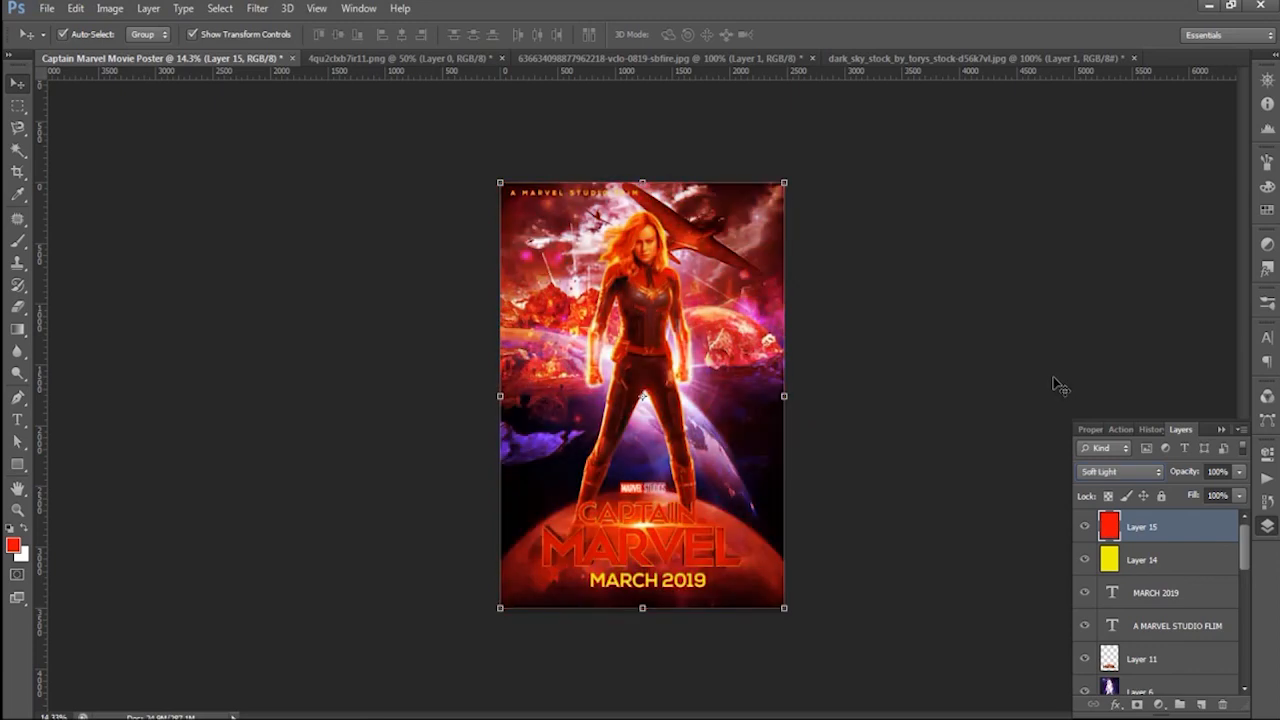
{"action": "type", "text": "15"}
{"action": "key", "text": "Return"}
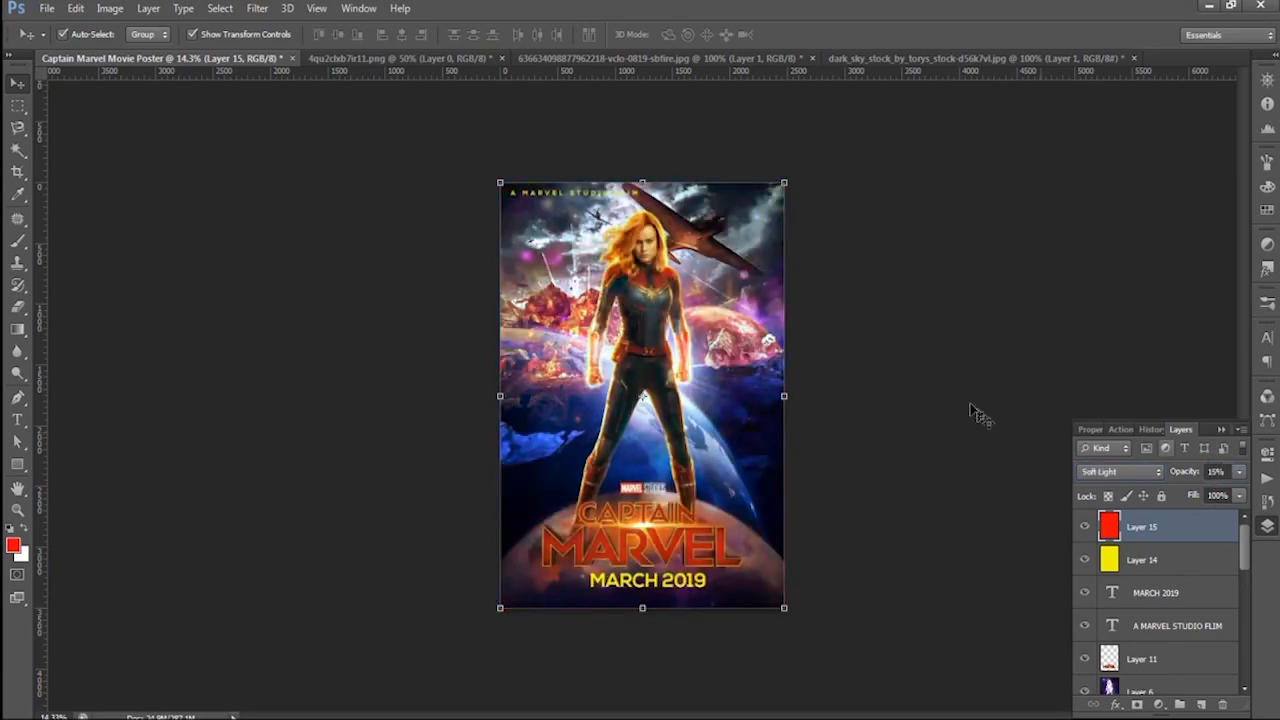
- Add a new layer above the red fill and fill it with a saturated blue
{"action": "left_click", "coordinate": [1201, 706]}
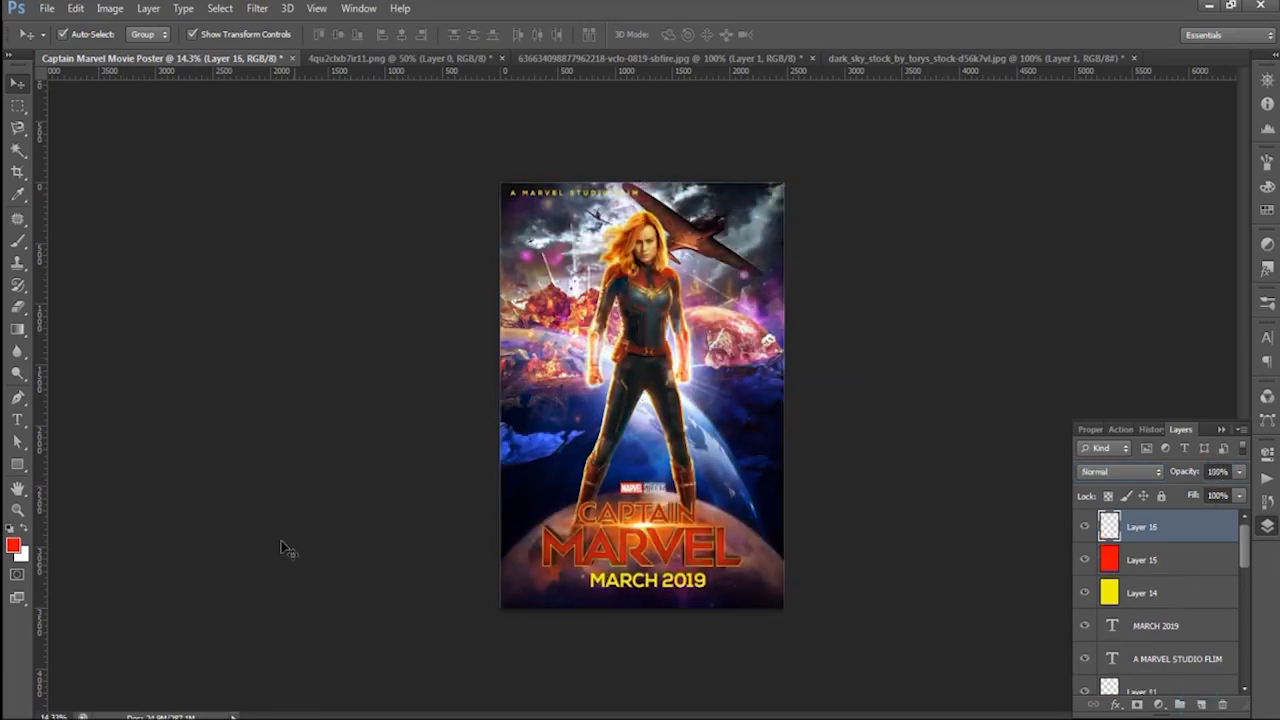
{"action": "left_click", "coordinate": [14, 546]}
{"action": "left_click", "coordinate": [665, 343]}
{"action": "left_click", "coordinate": [808, 259]}
{"action": "key", "text": "alt+BackSpace"}
- Try blend modes on the blue fill layer, including Multiply, Overlay, Divide, Exclusion, Linear Dodge and Linear Light
{"action": "left_click", "coordinate": [1120, 471]}
{"action": "left_click", "coordinate": [1108, 94]}
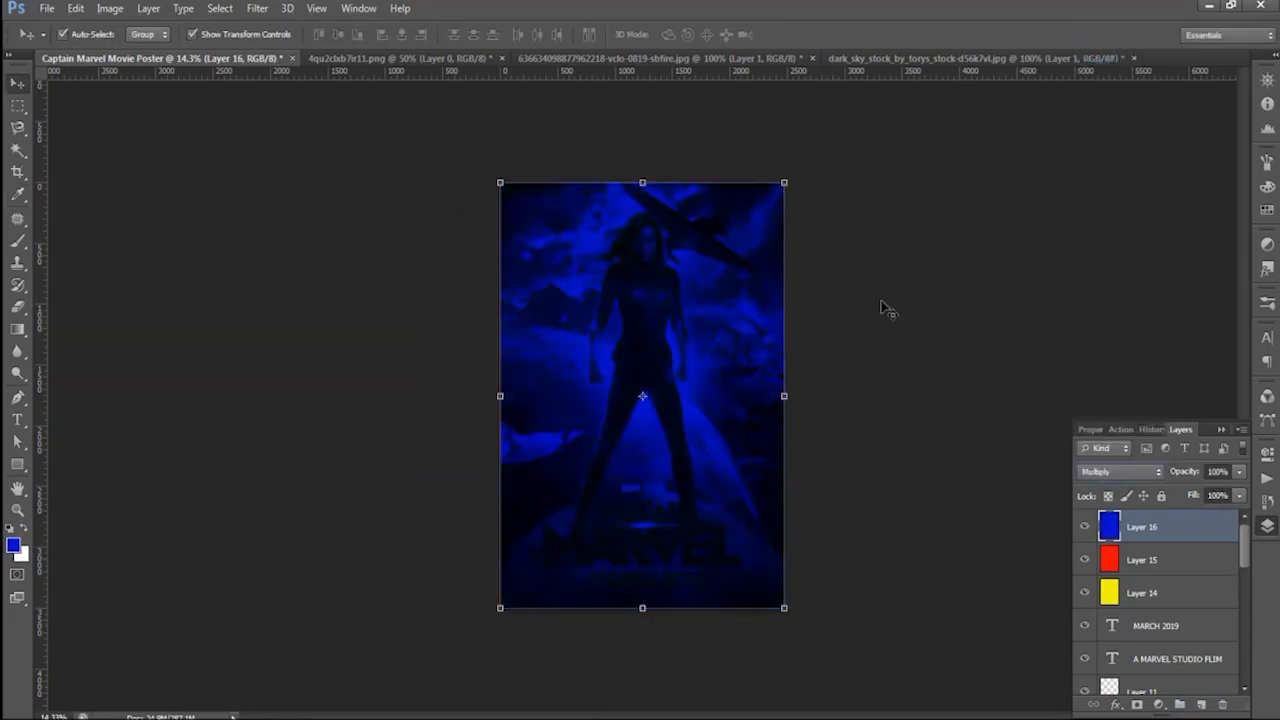
{"action": "key", "text": "Down"}
{"action": "key", "text": "Down"}
{"action": "key", "text": "Down"}
{"action": "key", "text": "Down"}
{"action": "key", "text": "Down"}
{"action": "key", "text": "Down"}
{"action": "key", "text": "Down"}
{"action": "key", "text": "Down"}
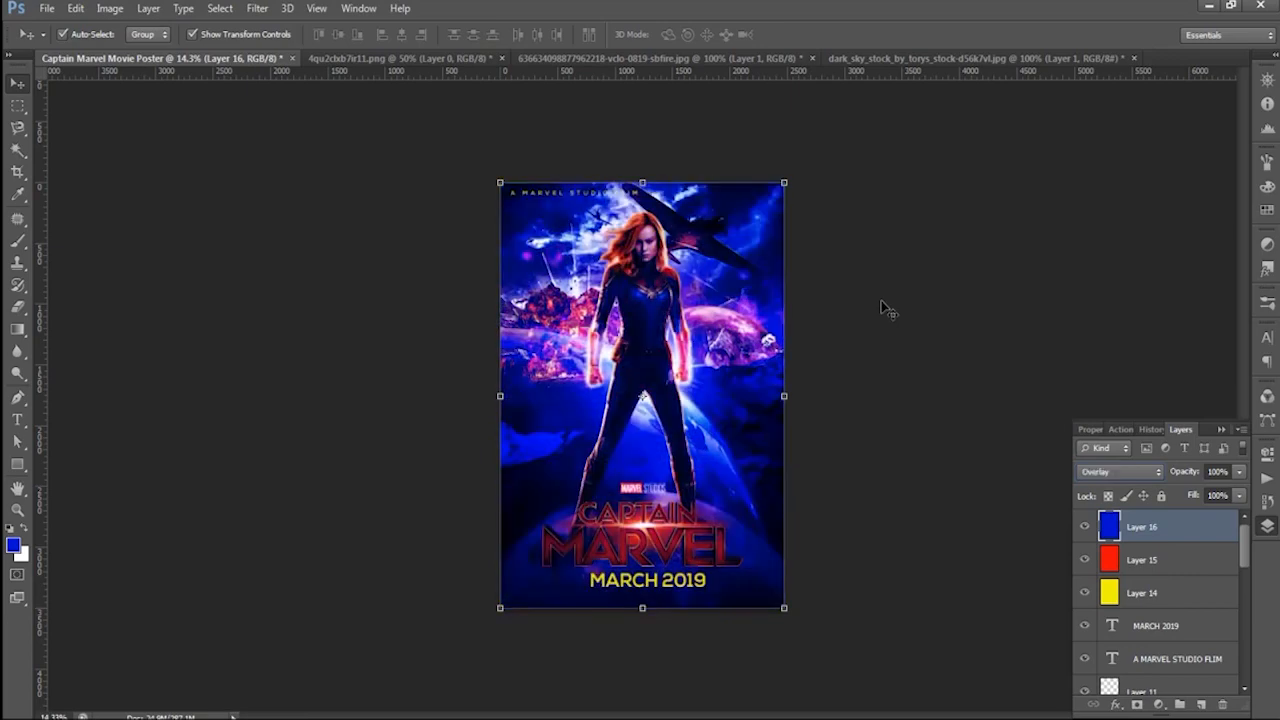
{"action": "key", "text": "Down"}
{"action": "key", "text": "Down"}
{"action": "key", "text": "Down"}
{"action": "key", "text": "Down"}
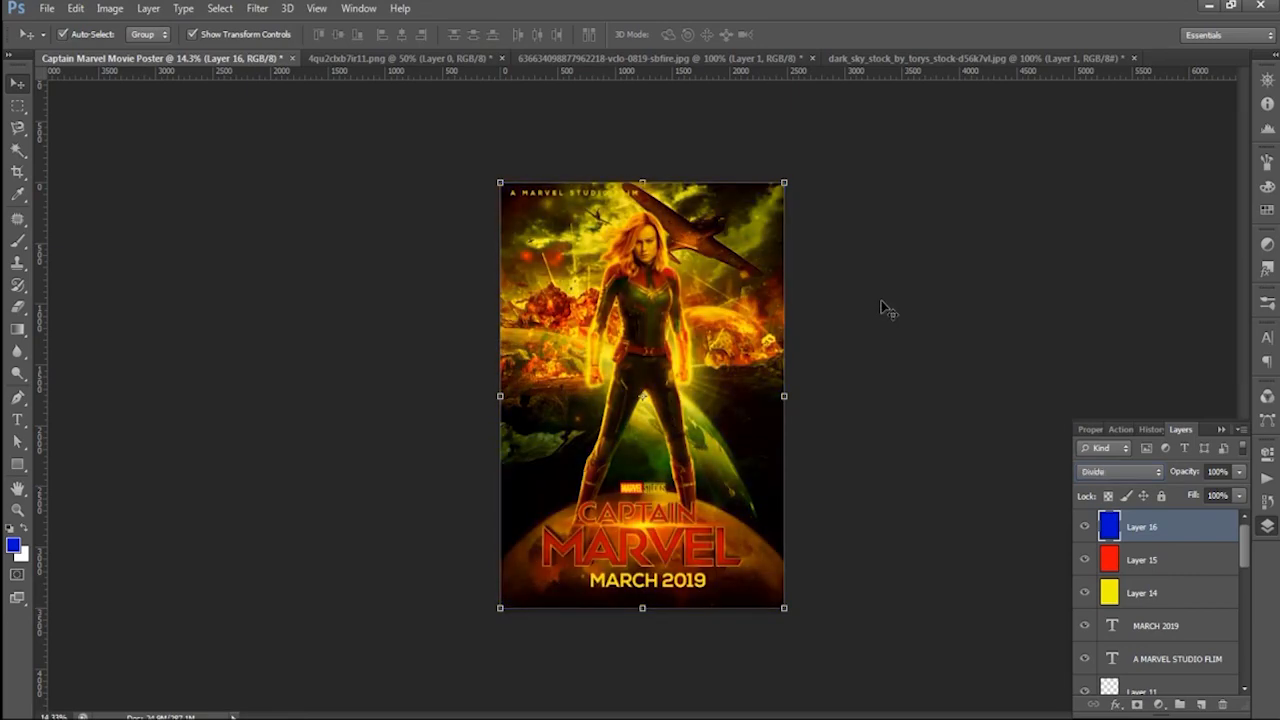
{"action": "key", "text": "Down"}
{"action": "key", "text": "Down"}
{"action": "key", "text": "Up"}
{"action": "key", "text": "Up"}
{"action": "key", "text": "Up"}
{"action": "key", "text": "Up"}
{"action": "key", "text": "Up"}
{"action": "key", "text": "Up"}
{"action": "key", "text": "Up"}
{"action": "key", "text": "Up"}
{"action": "key", "text": "Up"}
{"action": "key", "text": "Up"}
{"action": "key", "text": "Up"}
{"action": "key", "text": "Up"}
{"action": "key", "text": "Up"}
{"action": "key", "text": "Up"}
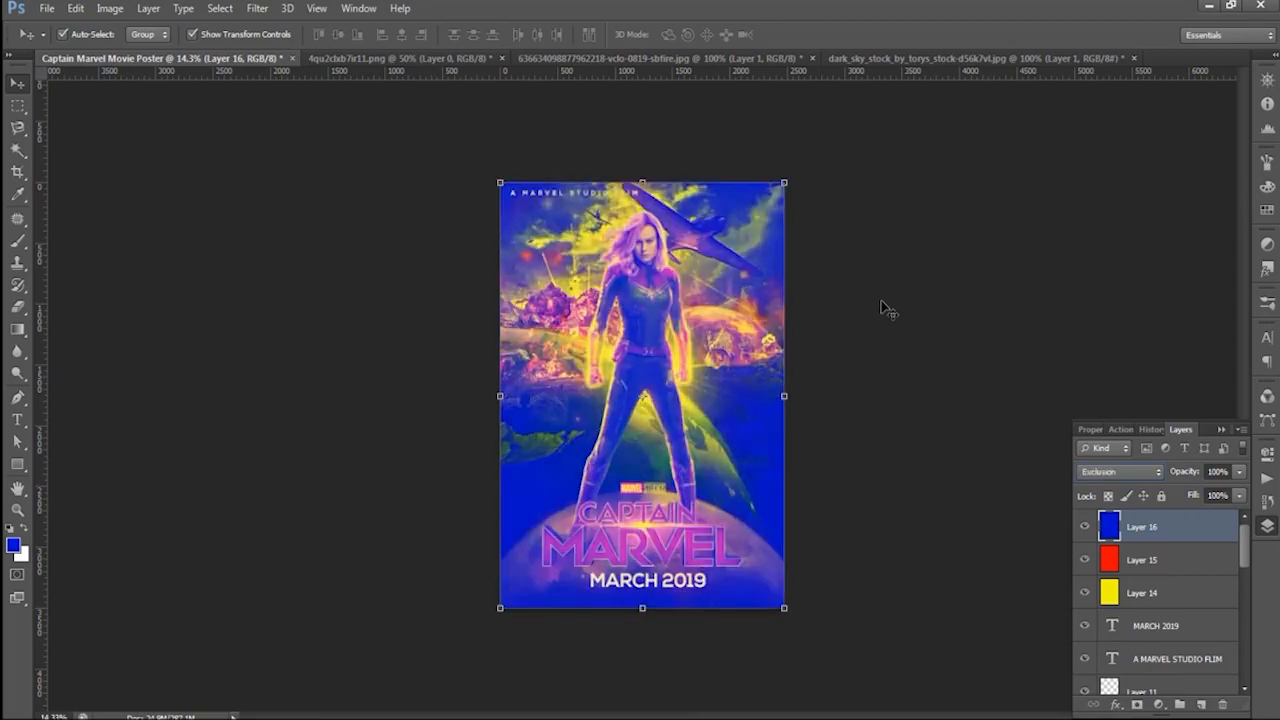
{"action": "key", "text": "Up"}
{"action": "key", "text": "Up"}
{"action": "key", "text": "Up"}
{"action": "key", "text": "Up"}
{"action": "key", "text": "Up"}
{"action": "key", "text": "Up"}
{"action": "key", "text": "Up"}
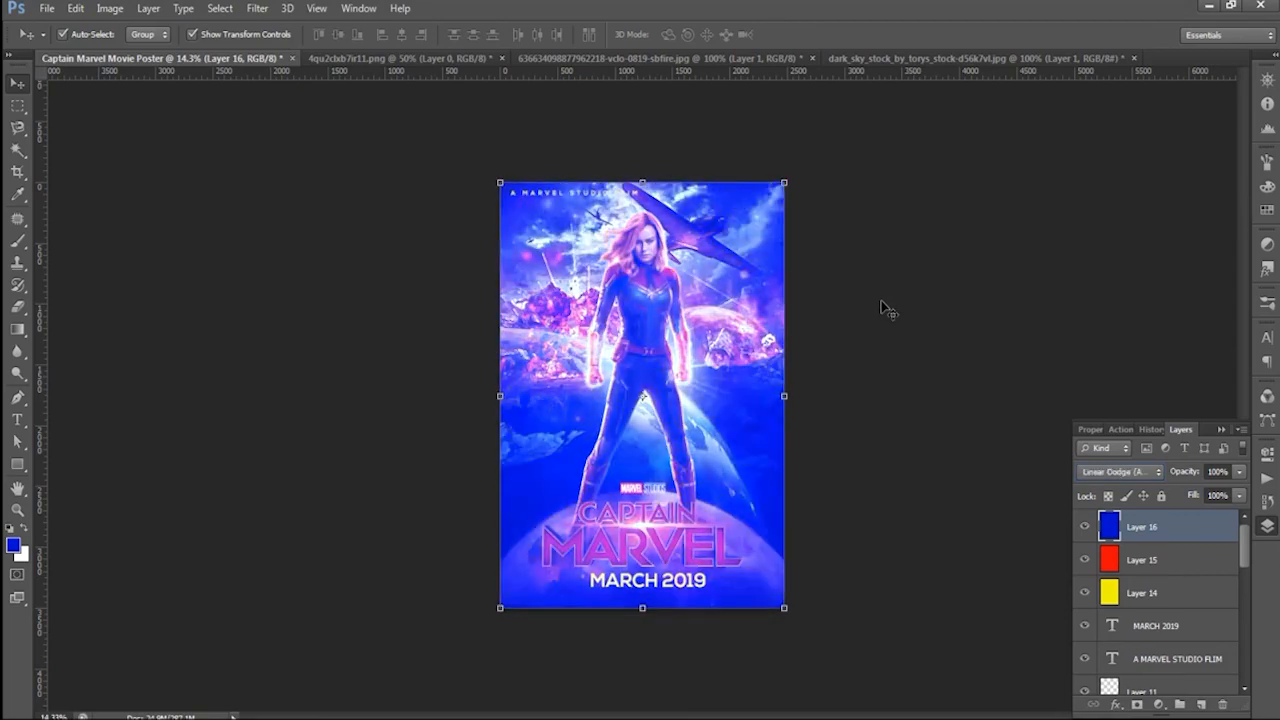
{"action": "key", "text": "Up"}
{"action": "key", "text": "Up"}
{"action": "key", "text": "Up"}
{"action": "key", "text": "Up"}
{"action": "key", "text": "Up"}
{"action": "key", "text": "Down"}
{"action": "key", "text": "Down"}
{"action": "key", "text": "Down"}
{"action": "key", "text": "Down"}
{"action": "key", "text": "Down"}
{"action": "key", "text": "Down"}
{"action": "key", "text": "Down"}
{"action": "key", "text": "Down"}
{"action": "key", "text": "Down"}
{"action": "key", "text": "Down"}
{"action": "key", "text": "Down"}
{"action": "key", "text": "Down"}
{"action": "key", "text": "Down"}
{"action": "key", "text": "Down"}
{"action": "key", "text": "Down"}
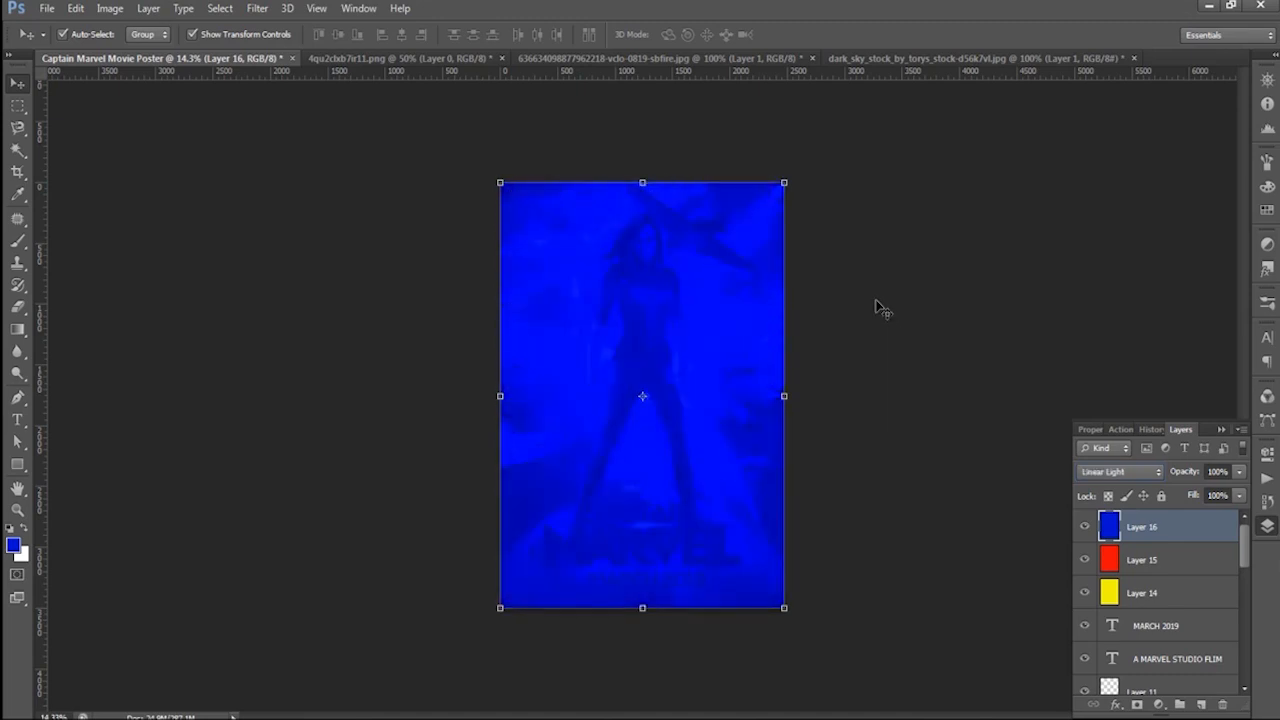
- Set the blue fill layer's blend mode to Soft Light and its opacity to 20%, and deselect the layer
{"action": "key", "text": "Up"}
{"action": "key", "text": "Up"}
{"action": "left_click", "coordinate": [1217, 472]}
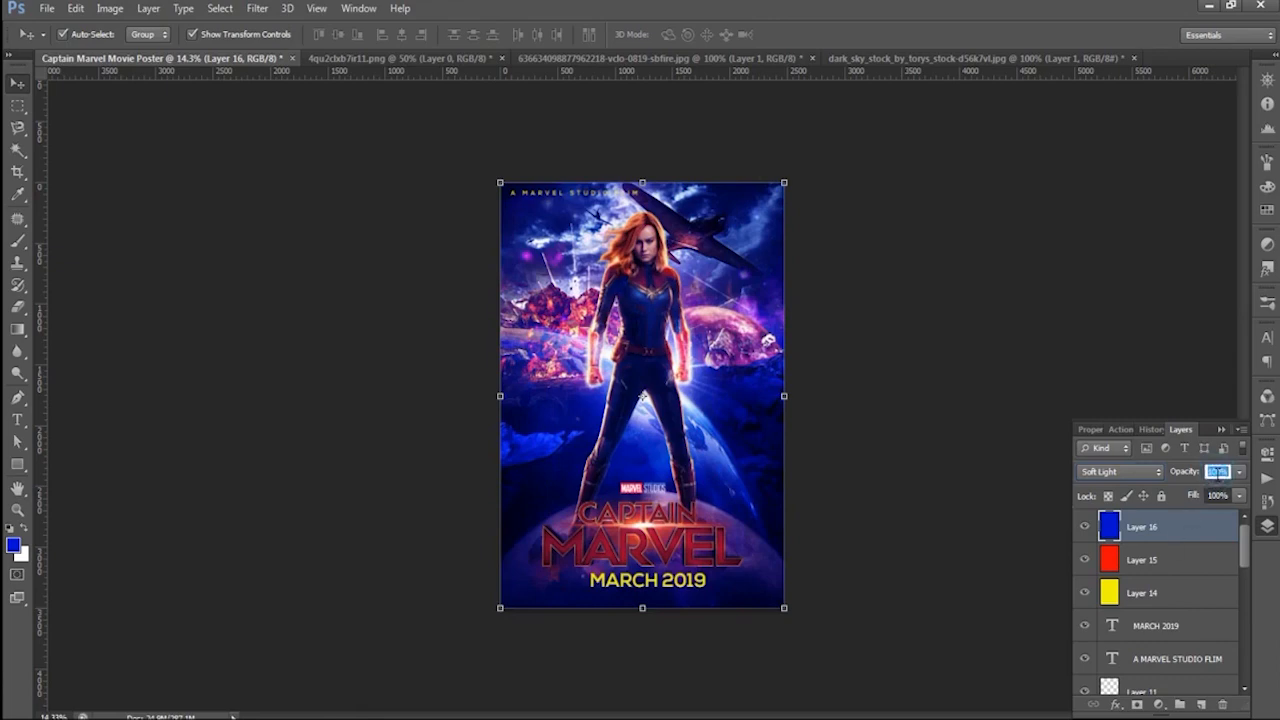
{"action": "type", "text": "20"}
{"action": "key", "text": "Return"}
{"action": "left_click", "coordinate": [908, 268]}
{"action": "scroll", "coordinate": [718, 505], "scroll_direction": "down", "scroll_amount": 3}
{"action": "scroll", "coordinate": [730, 495], "scroll_direction": "up", "scroll_amount": 3}
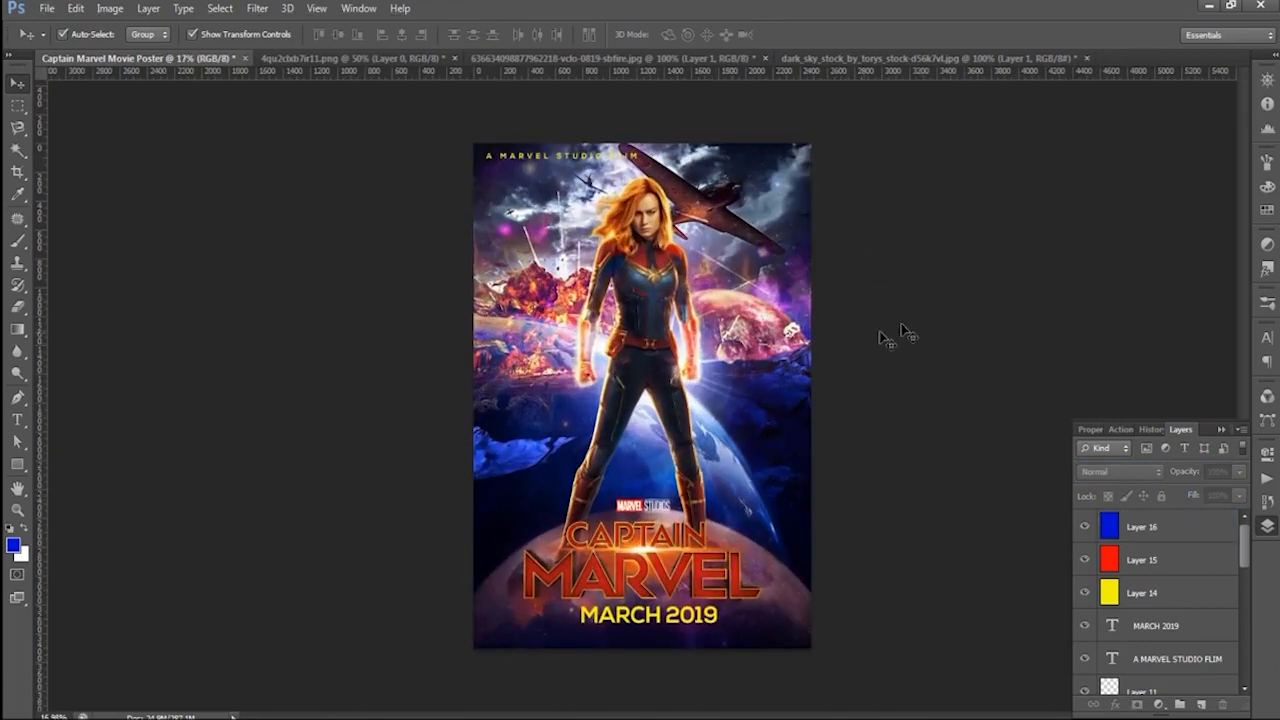
{"action": "scroll", "coordinate": [900, 332], "scroll_direction": "down", "scroll_amount": 2}
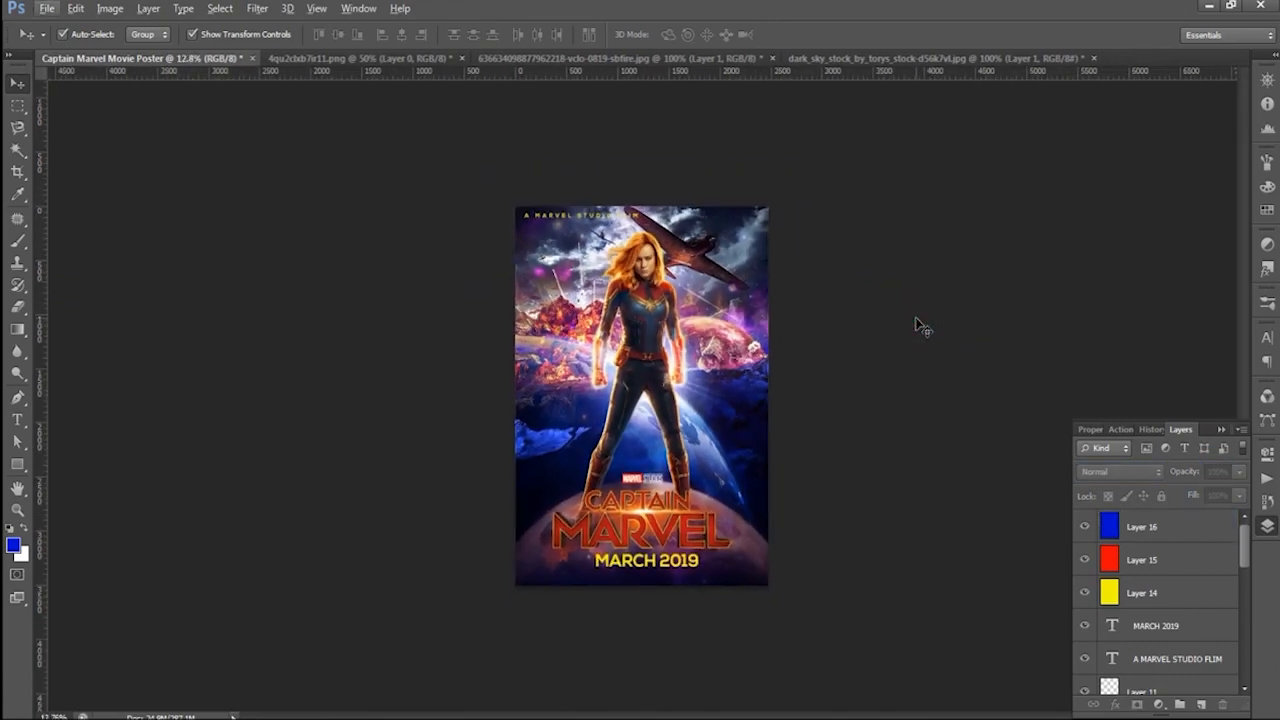